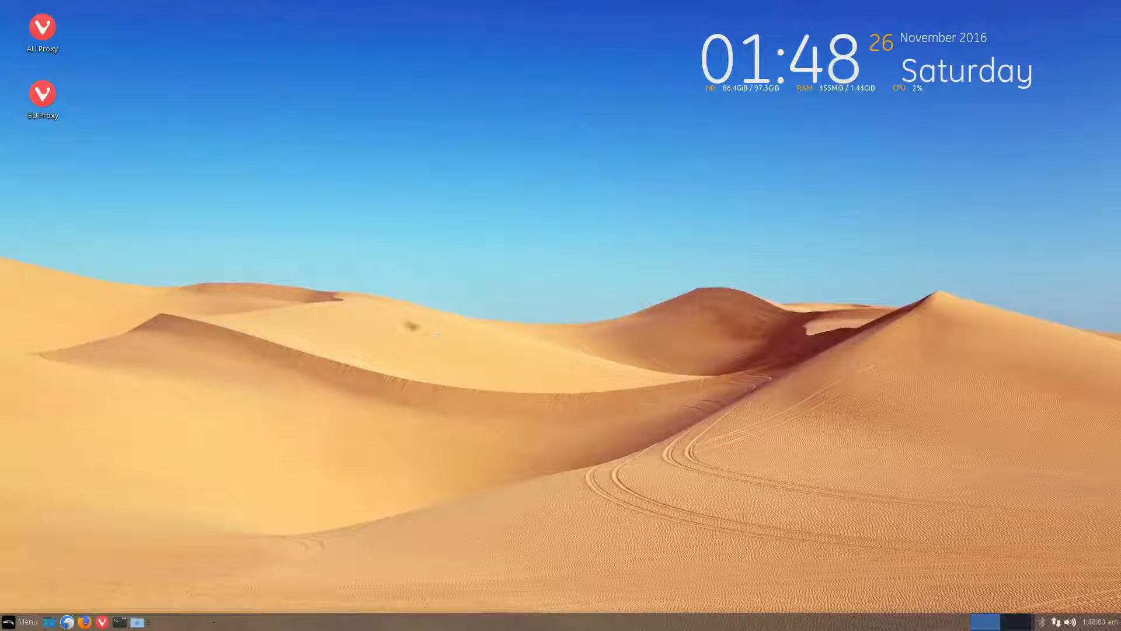
- Open the Linux Lite Help Manual's Updates topic and find the "Change your Software Updates Country Location" section
left_click(26, 622)
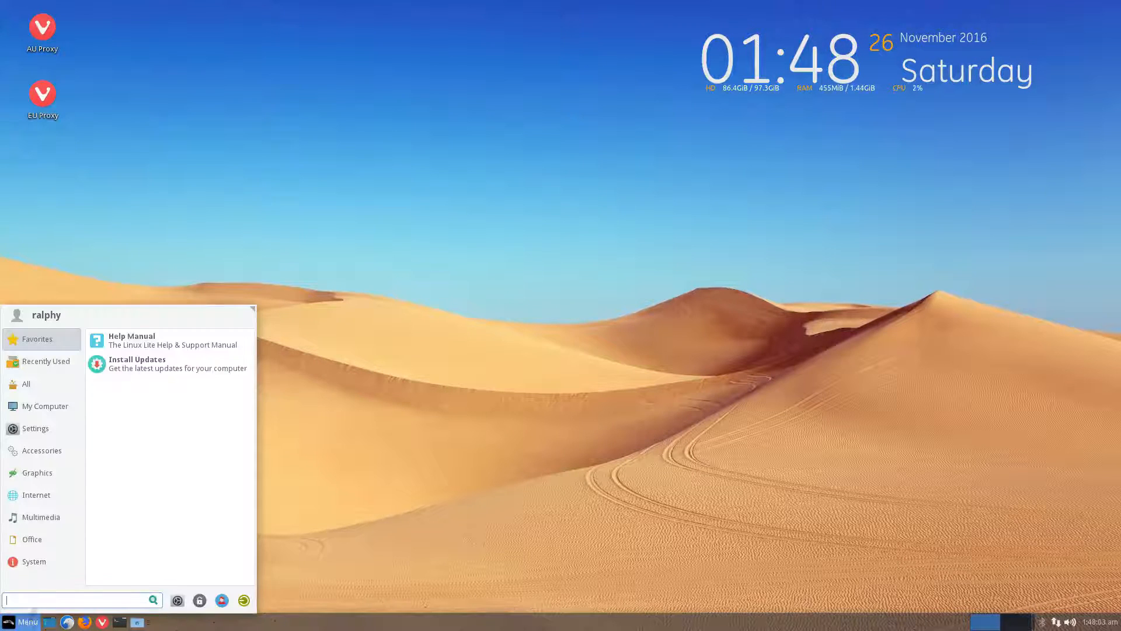
left_click(164, 361)
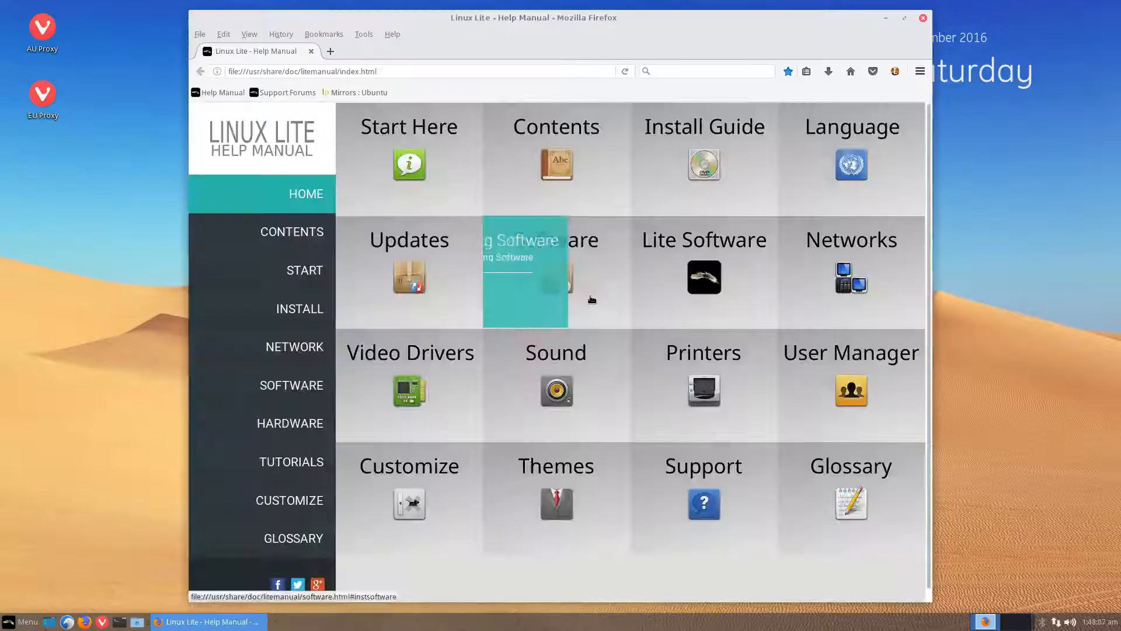
left_click(418, 267)
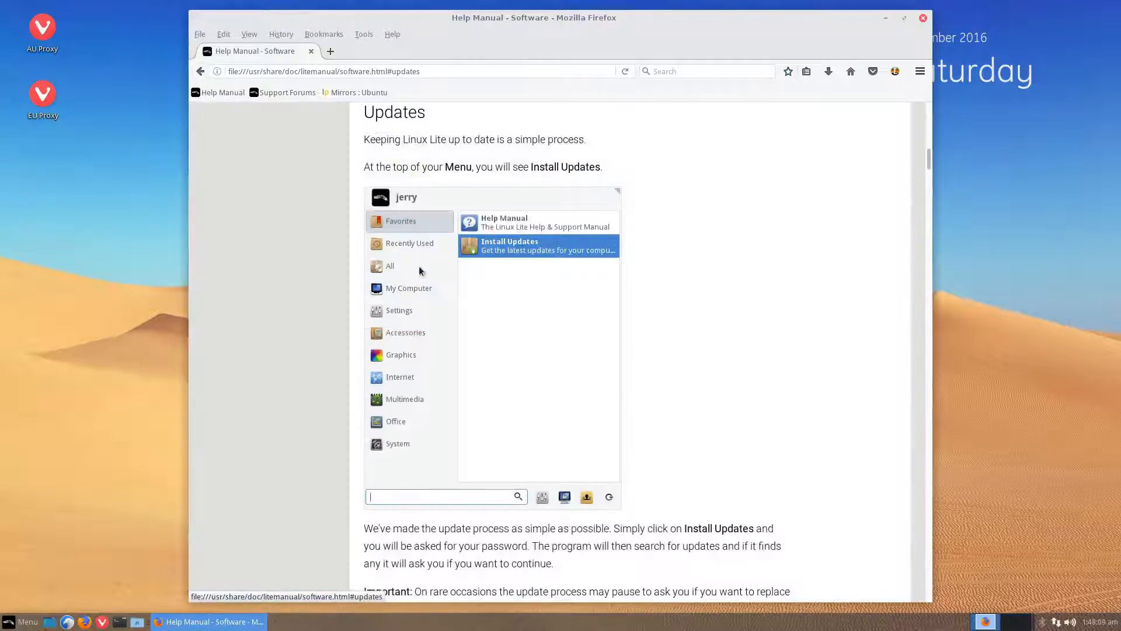
scroll(418, 265, "down", 18)
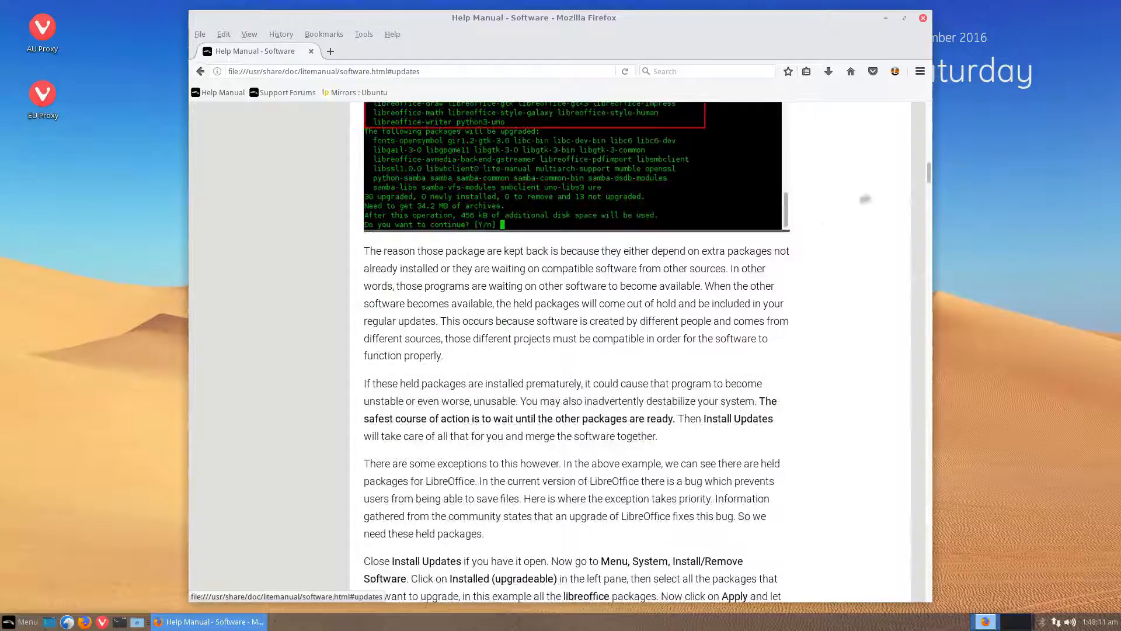
mouse_move(927, 178)
left_mouse_down()
mouse_move(928, 200)
mouse_move(927, 189)
left_mouse_up()
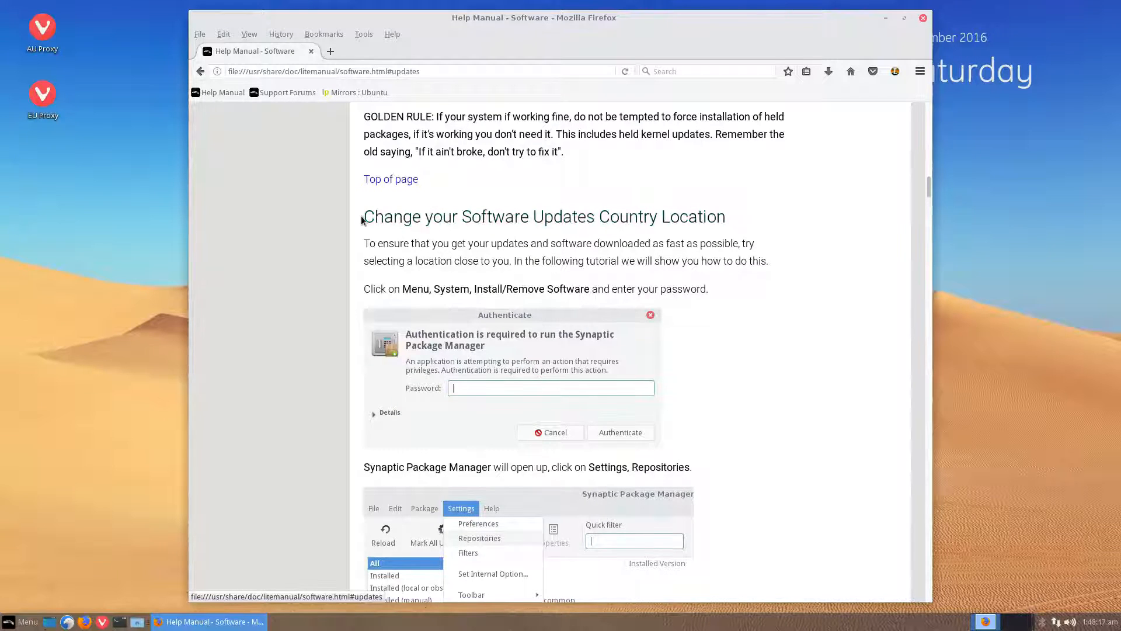
left_click_drag(361, 215, 730, 219)
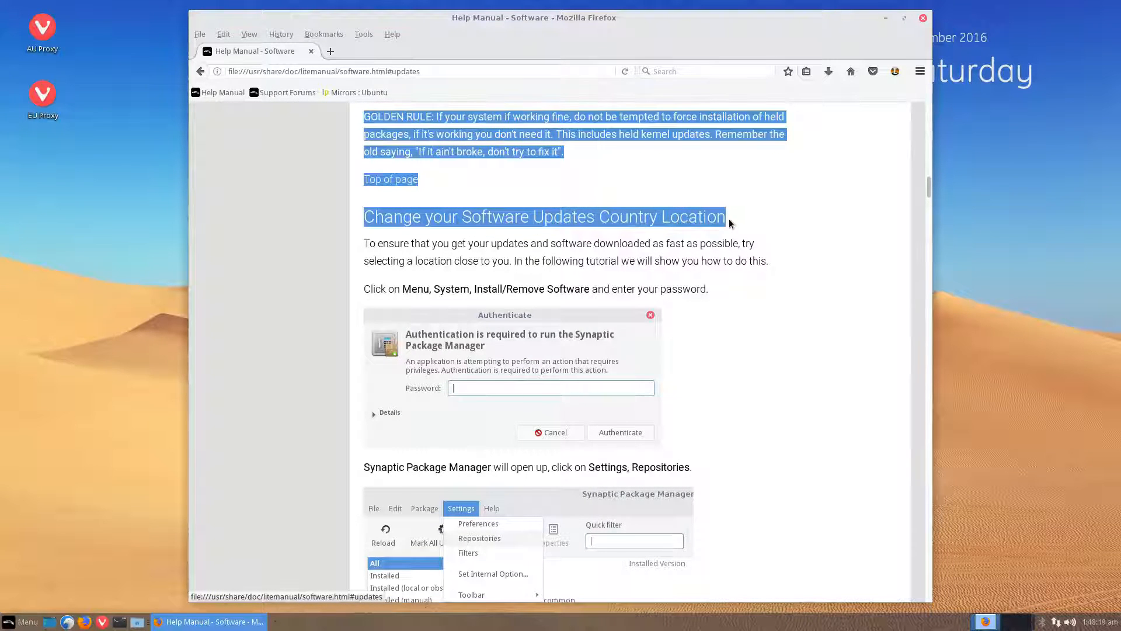
- Read on through the manual to the "Lite Software - Change Repository Location" section and highlight its heading
scroll(801, 298, "down", 3)
scroll(802, 299, "down", 20)
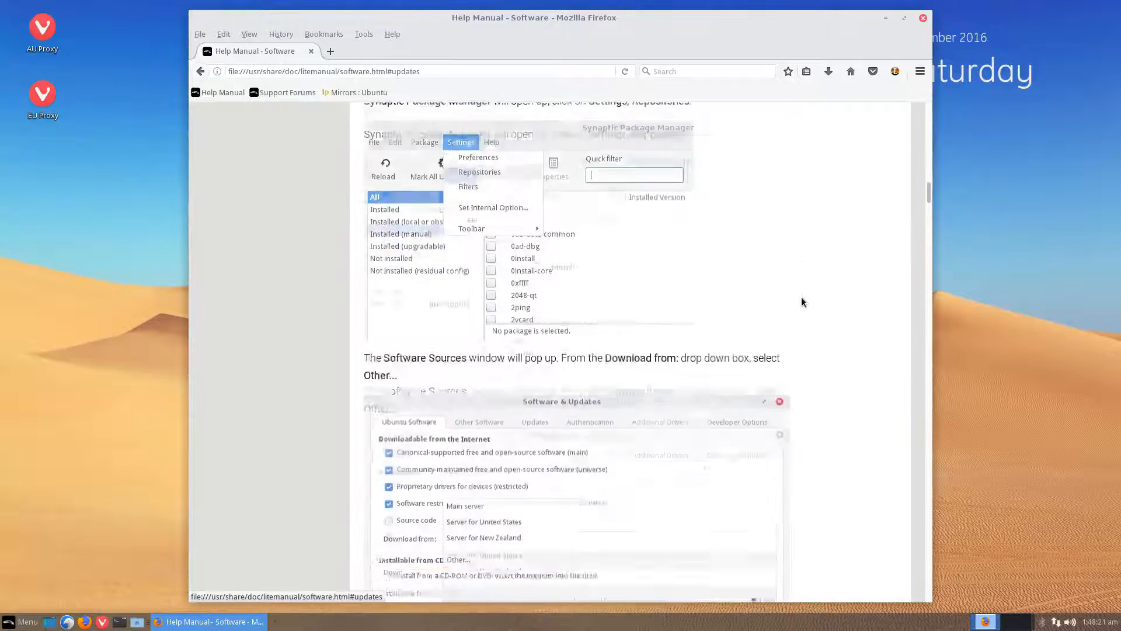
scroll(801, 301, "down", 10)
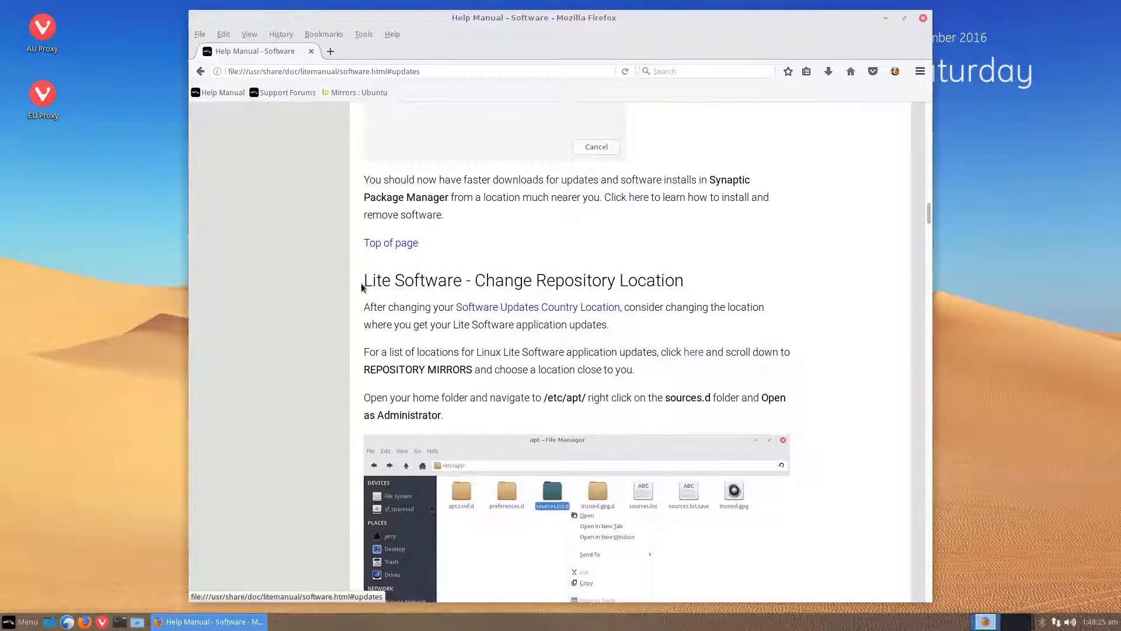
left_click_drag(366, 283, 739, 291)
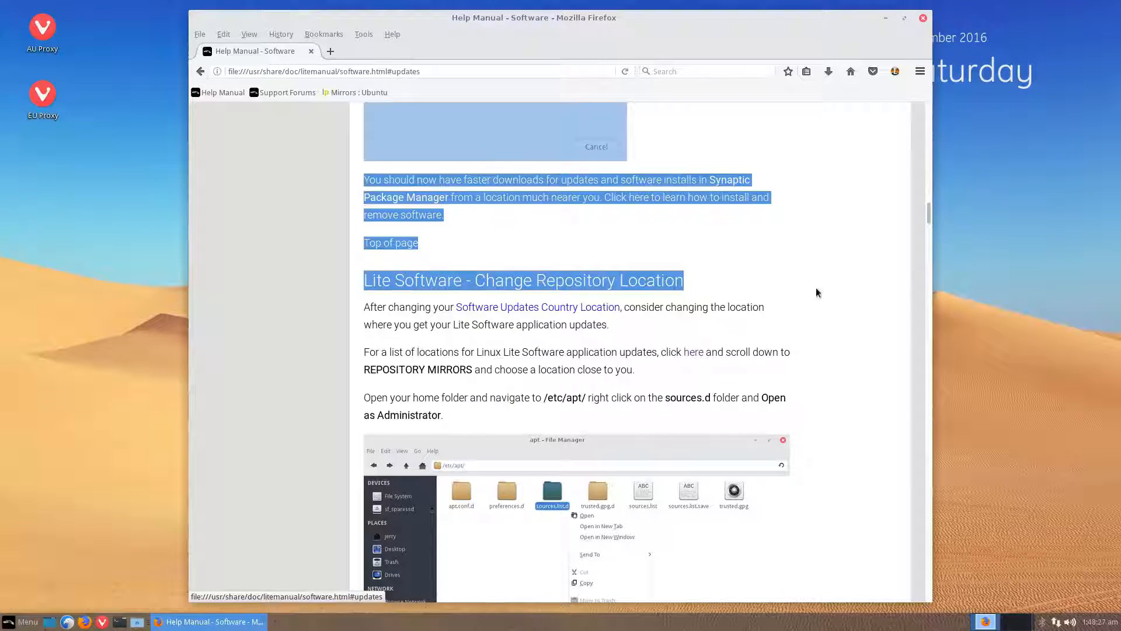
left_click(825, 305)
- Review the country location instructions back up to their heading, and minimize the Help Manual window
scroll(827, 308, "up", 6)
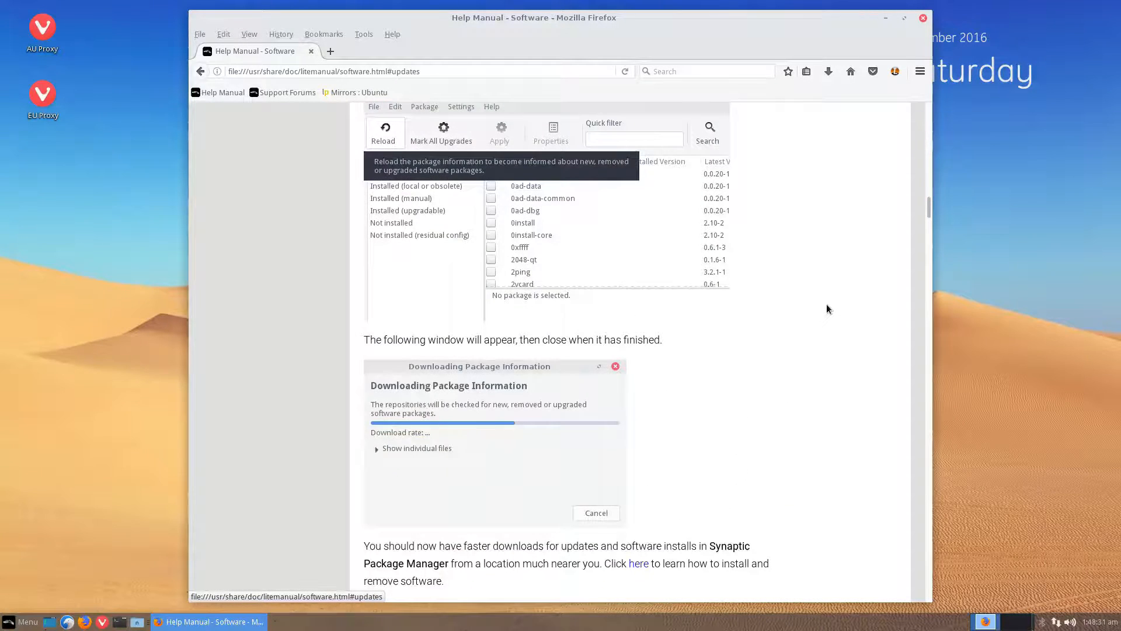
scroll(827, 309, "up", 8)
scroll(827, 308, "up", 7)
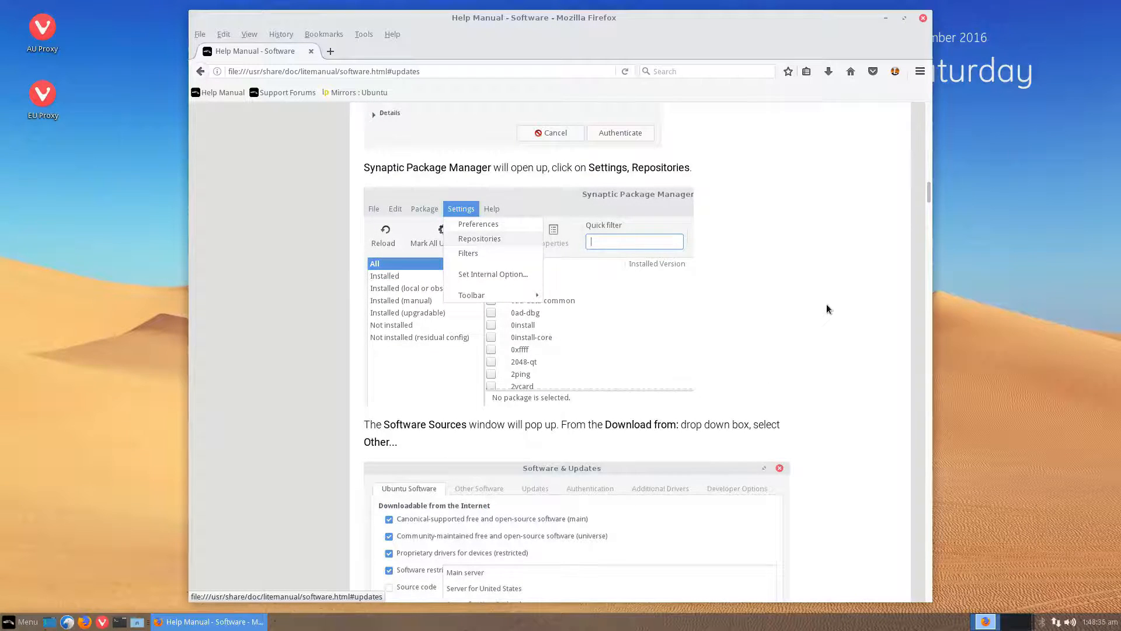
scroll(827, 309, "up", 3)
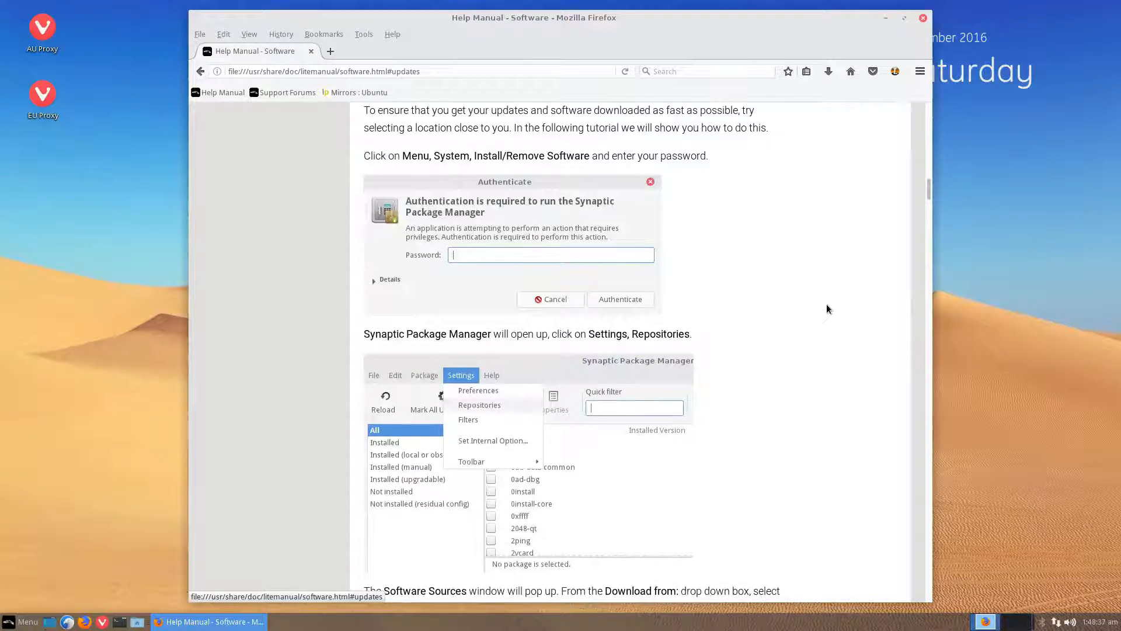
scroll(827, 309, "up", 2)
scroll(826, 309, "up", 3)
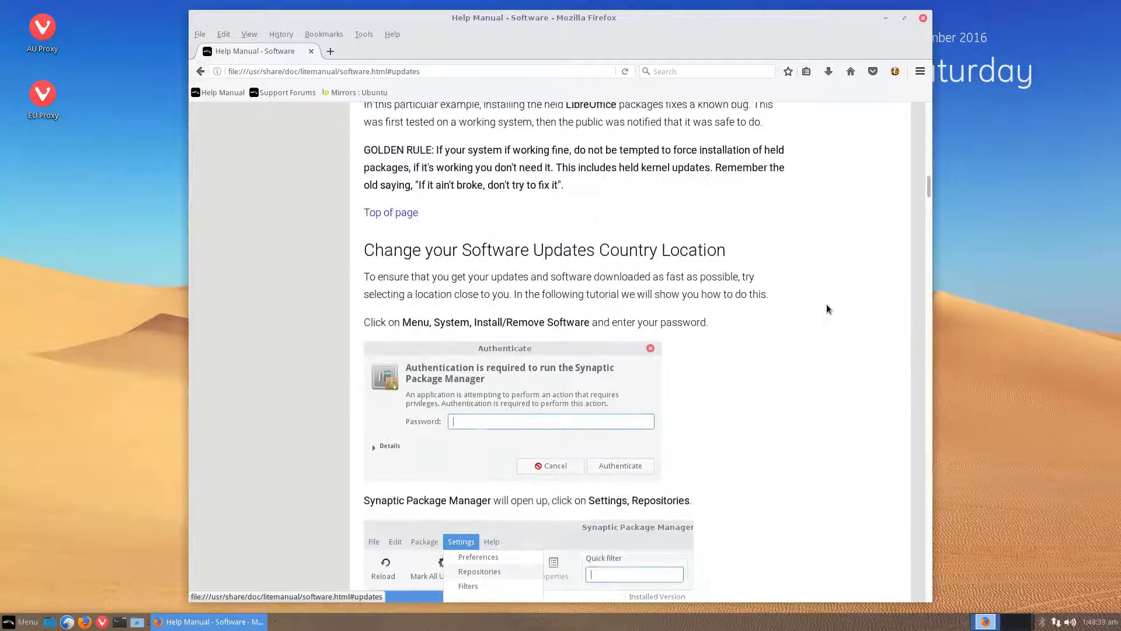
scroll(827, 309, "up", 3)
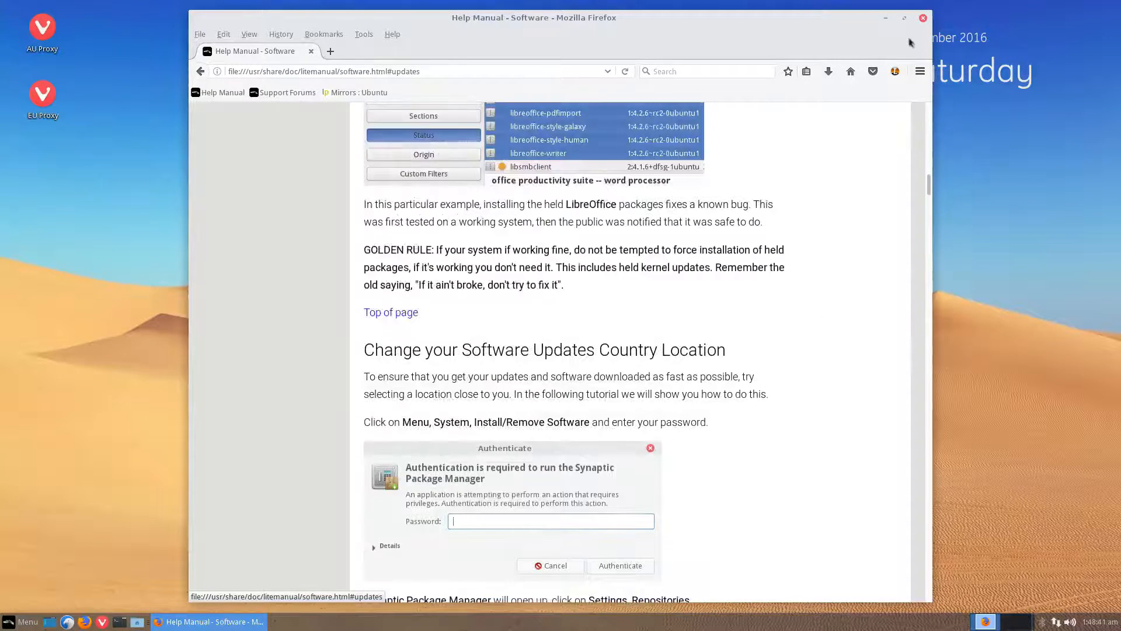
left_click(886, 19)
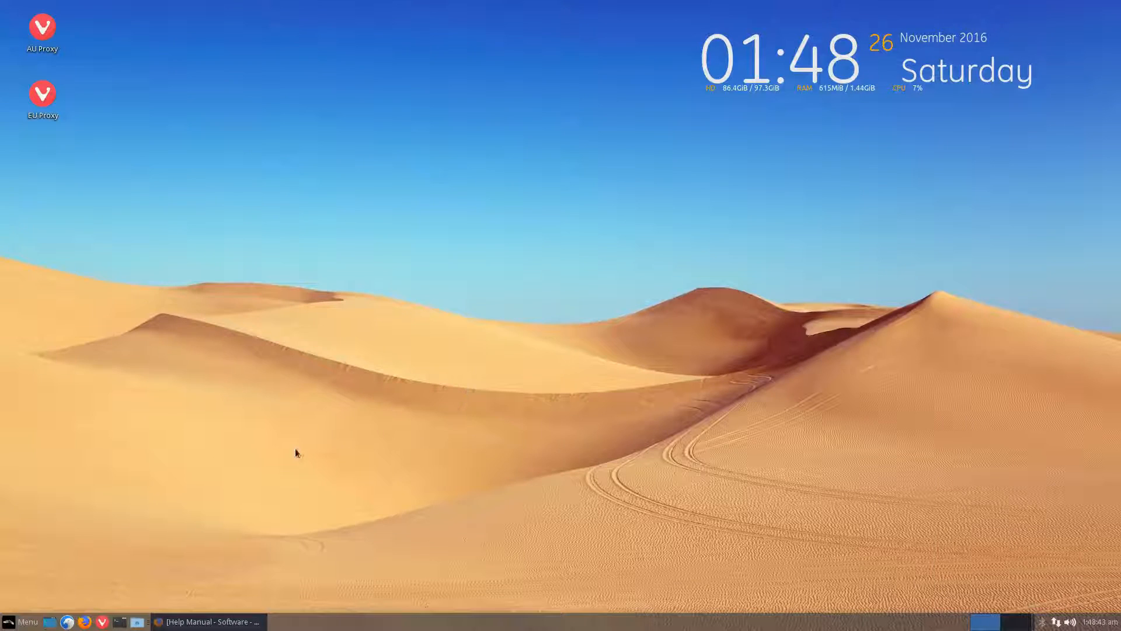
- Launch Install/Remove Software from the recently used applications and authenticate with the account password
left_click(26, 622)
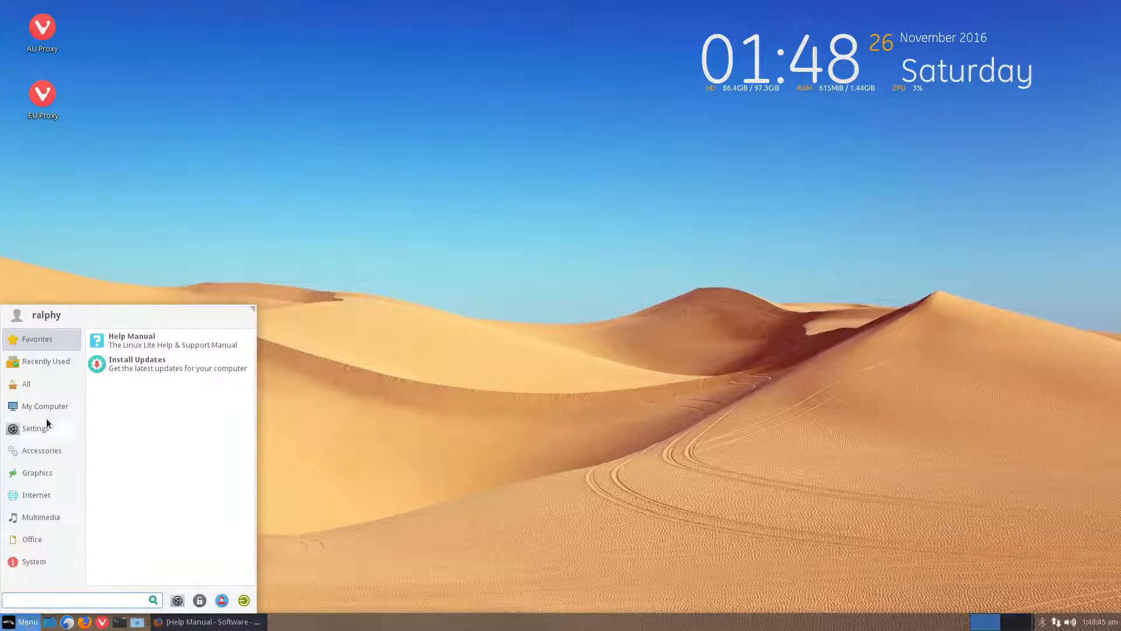
mouse_move(44, 362)
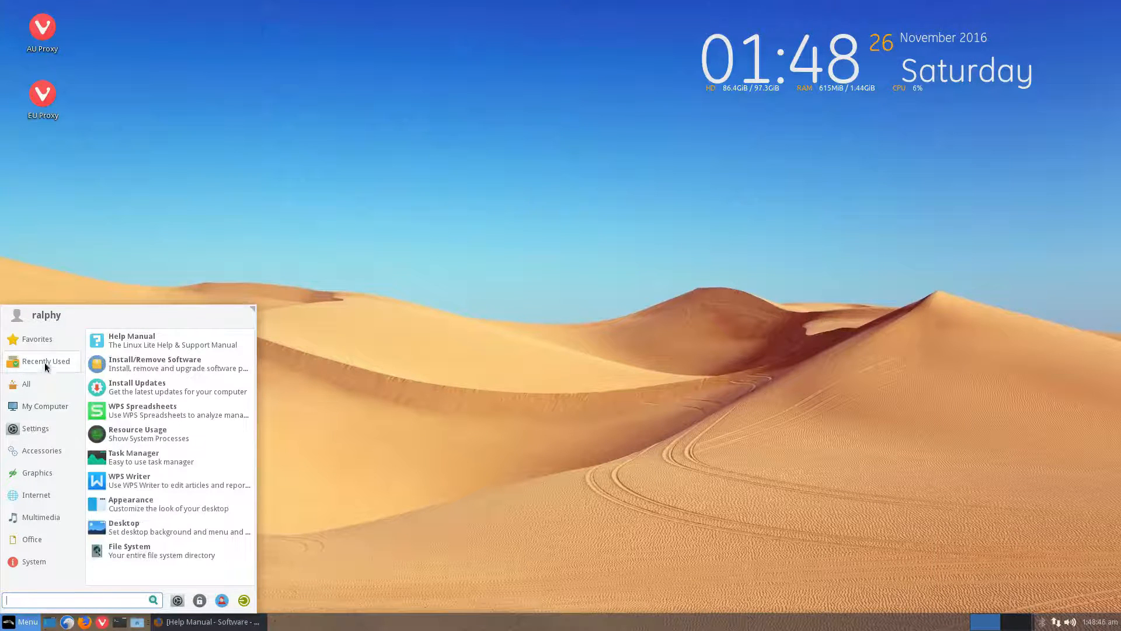
left_click(138, 362)
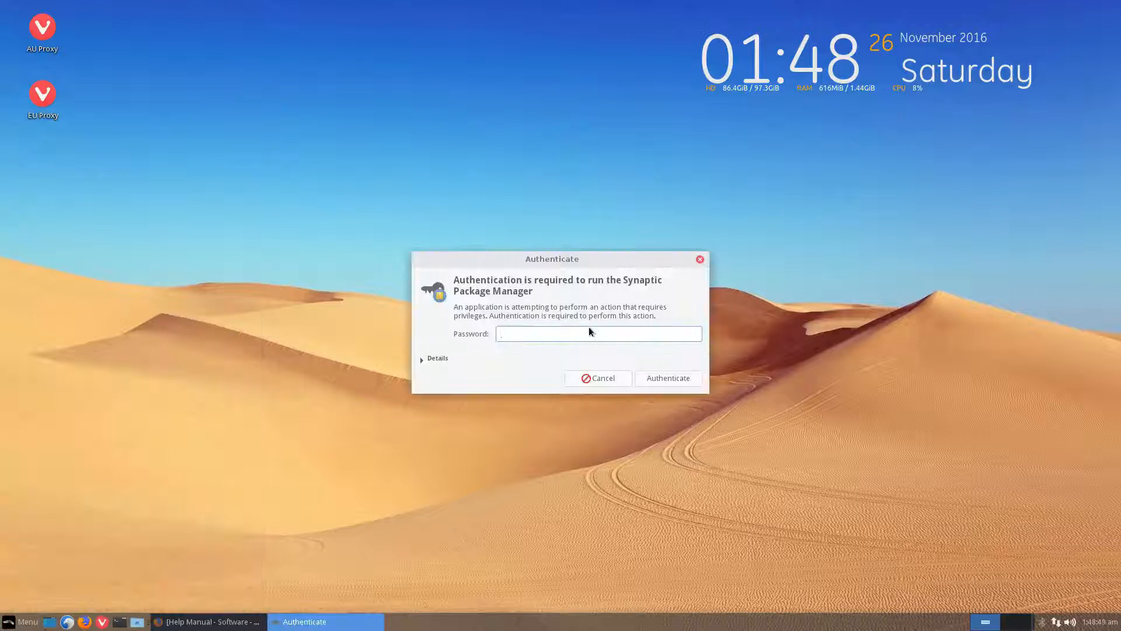
type("****")
key("Return")
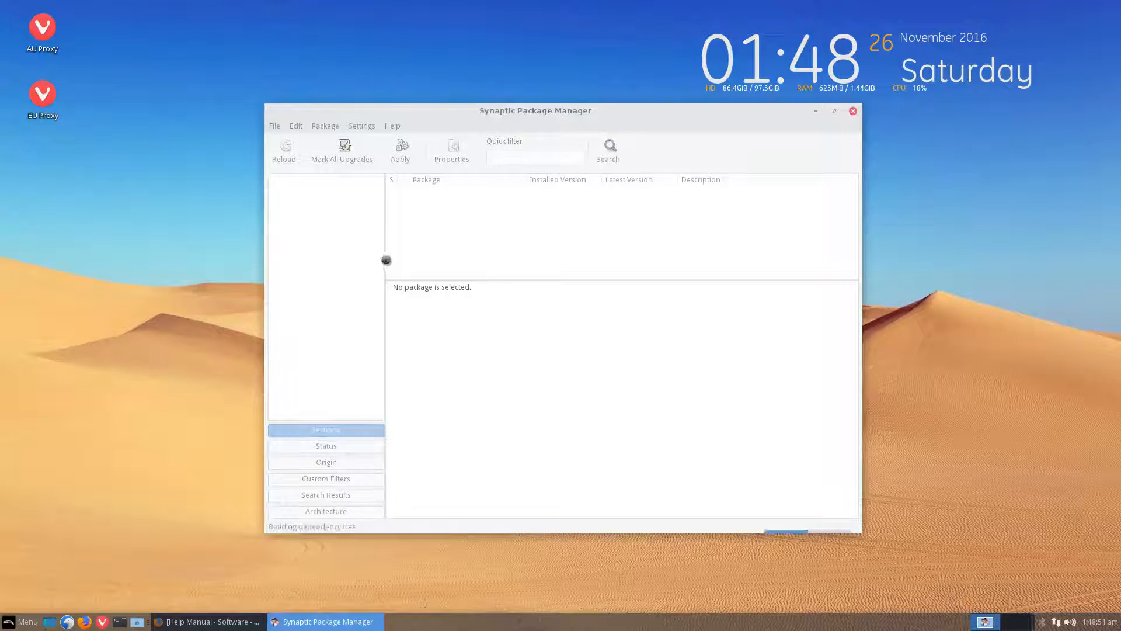
- Filter the Synaptic package list by "lite"
left_click_drag(527, 114, 509, 107)
left_click(342, 118)
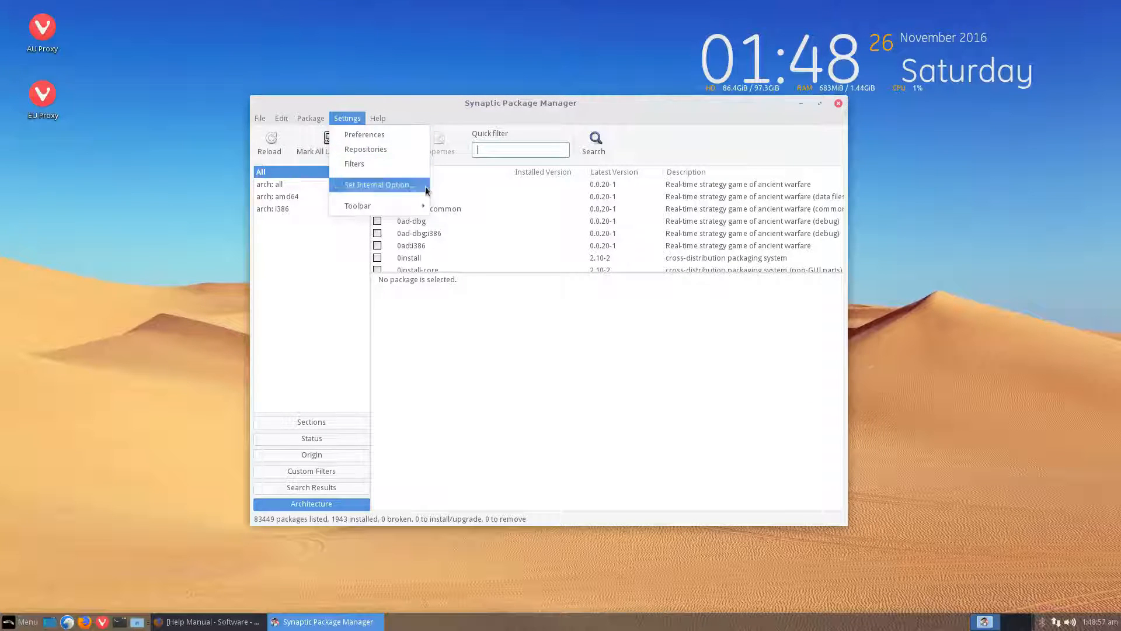
left_click(498, 152)
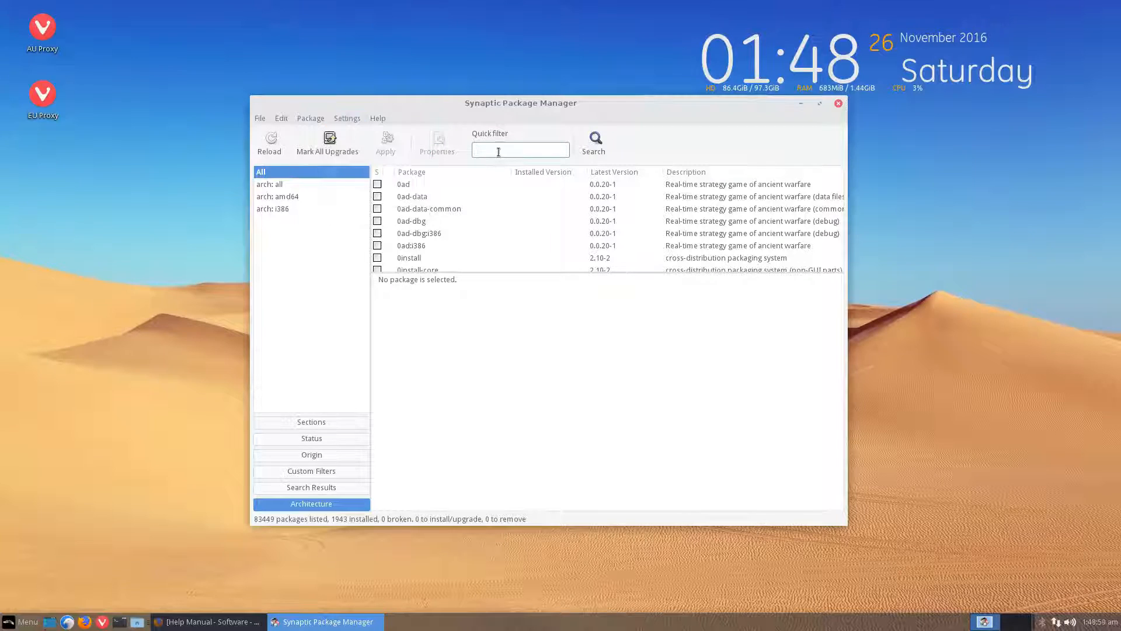
type("lite")
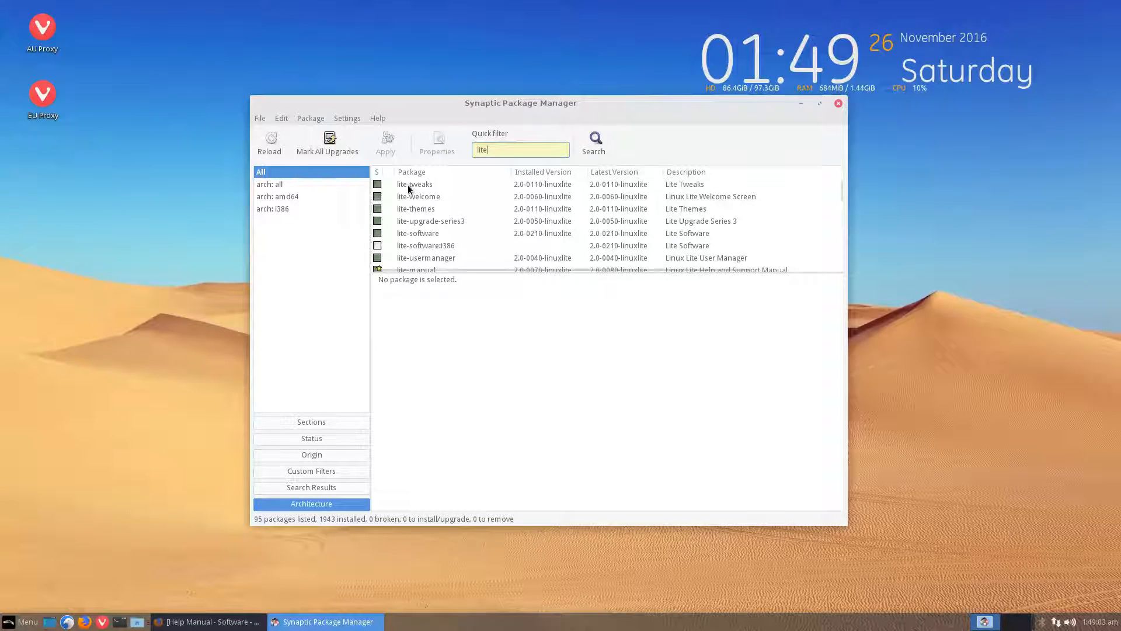
- Inspect the available versions in the lite-tweaks package properties to see its source repository, and close the properties
left_click(408, 185)
right_click(408, 185)
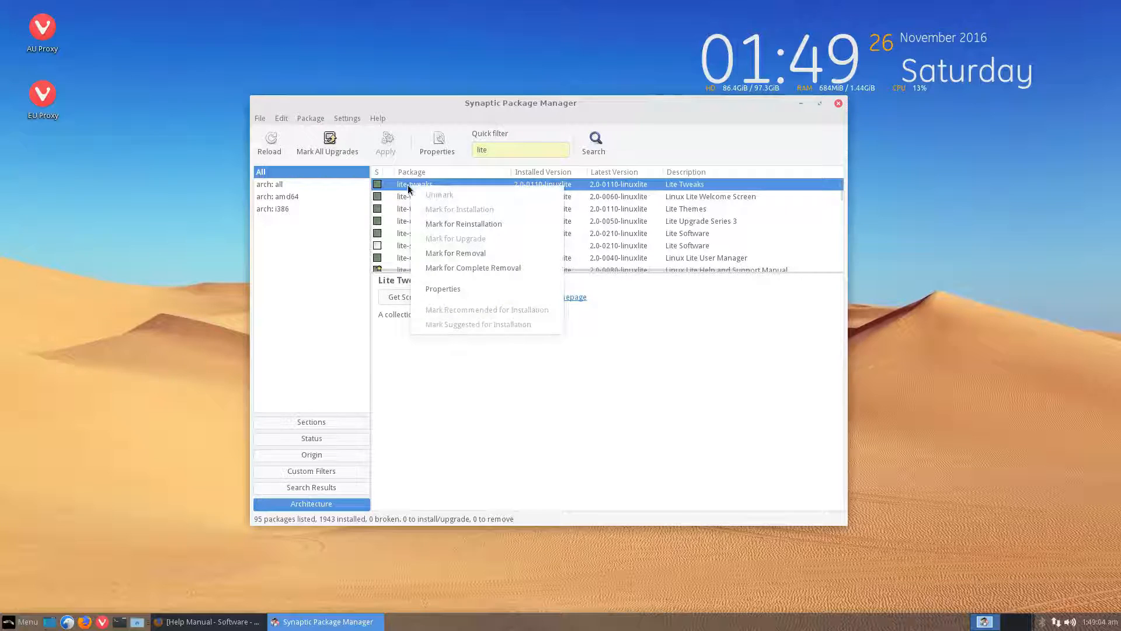
left_click(449, 289)
left_click(607, 223)
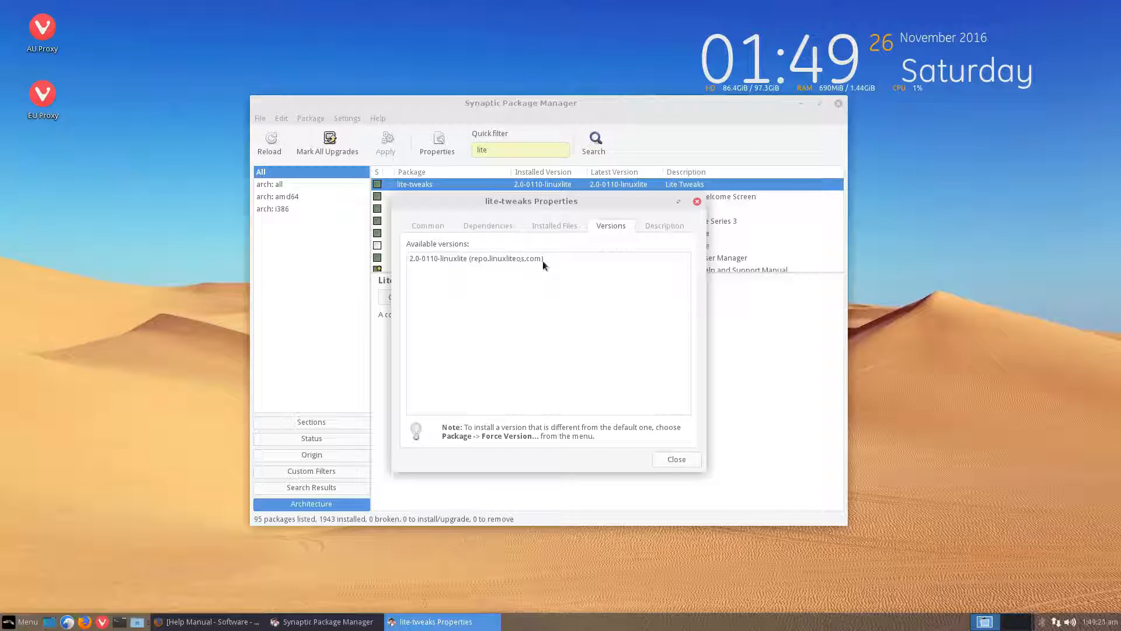
left_click(697, 202)
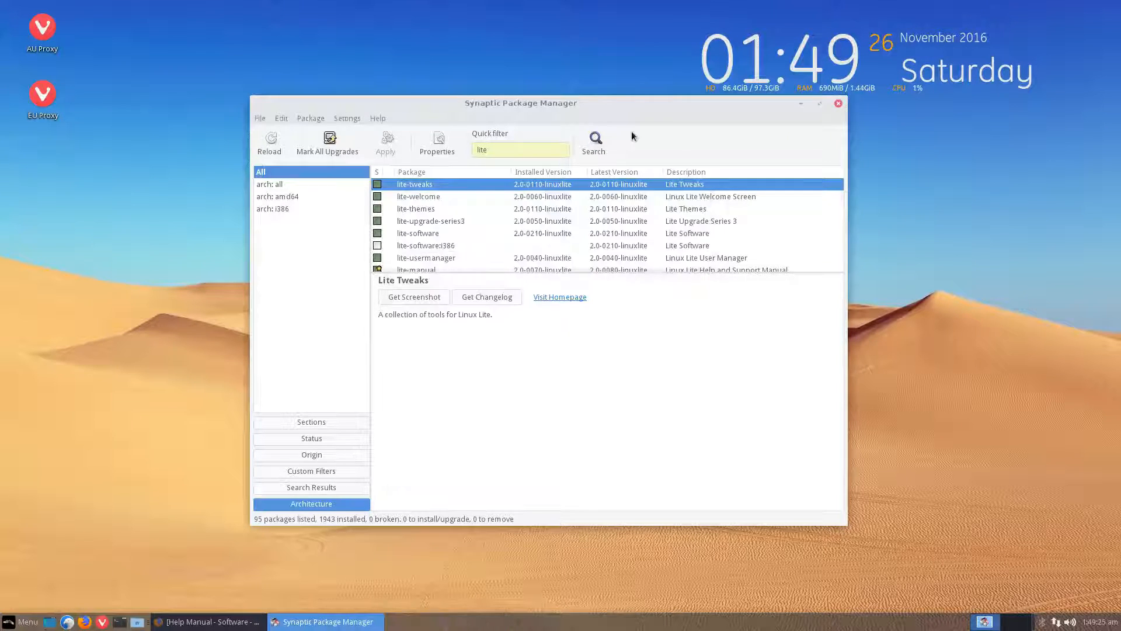
left_click_drag(553, 104, 517, 103)
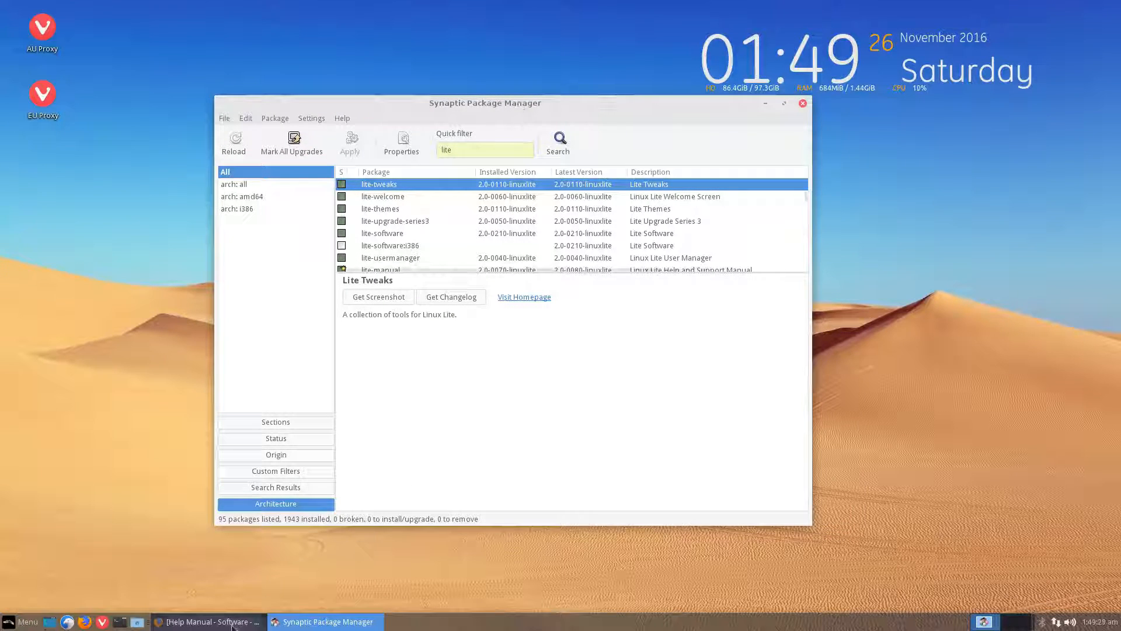
- Revisit the "Change your Software Updates Country Location" section in the Help Manual, highlight its heading, and minimize the manual
left_click(211, 622)
scroll(625, 348, "up", 3)
scroll(624, 348, "down", 2)
scroll(624, 348, "down", 3)
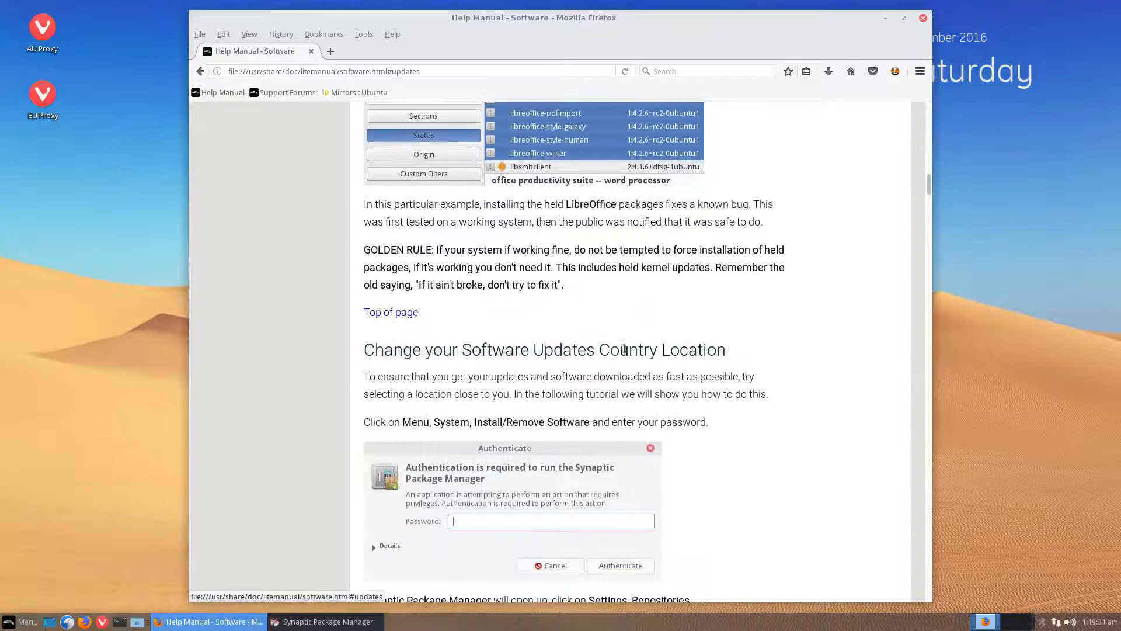
scroll(571, 319, "down", 1)
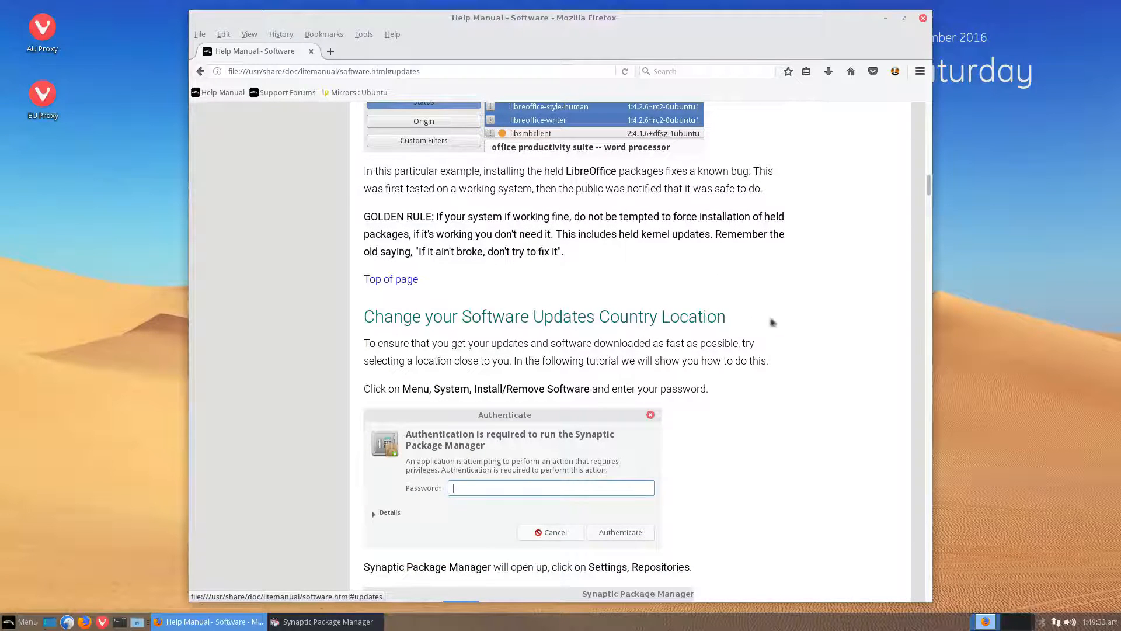
left_click_drag(776, 323, 443, 319)
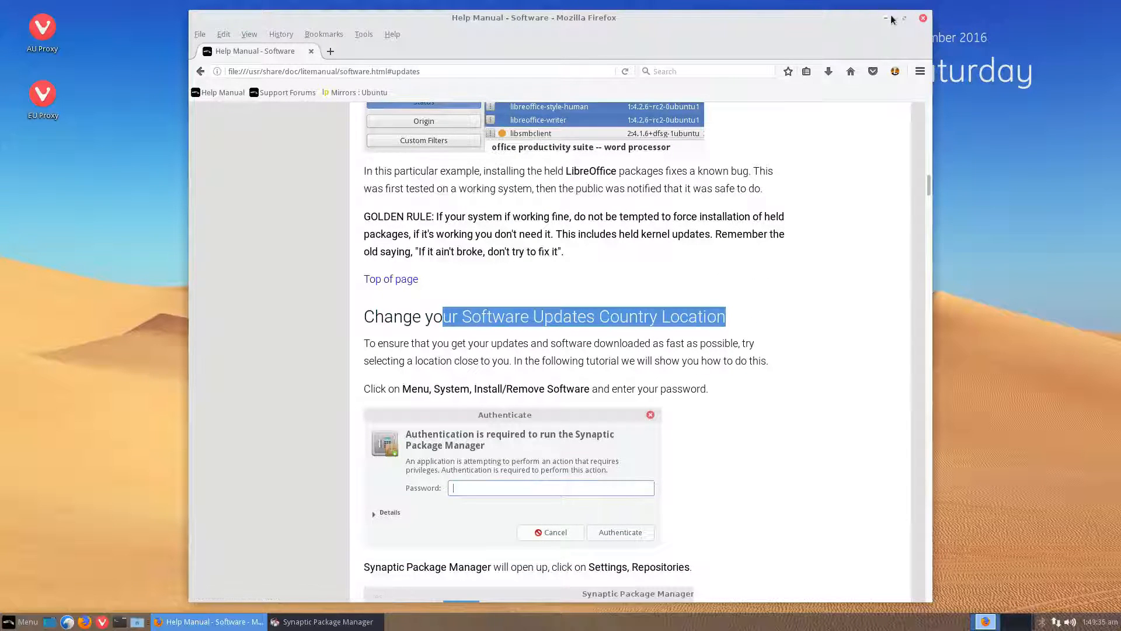
left_click(885, 18)
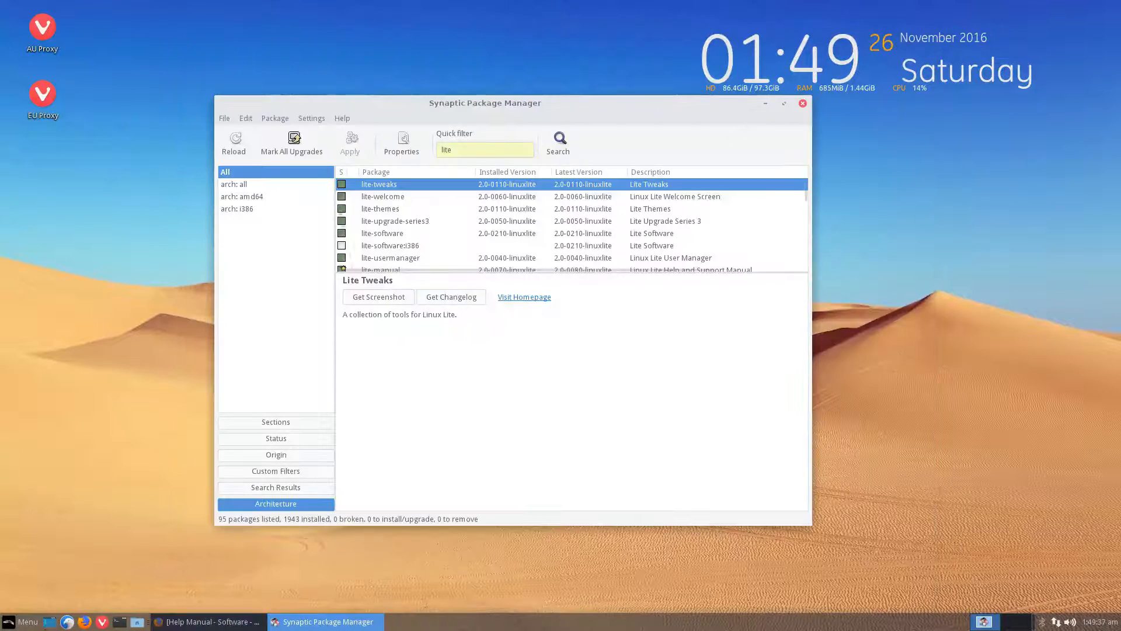
- Open the repository settings in Synaptic and bring up the list of other download servers for the Ubuntu software sources
left_click(312, 119)
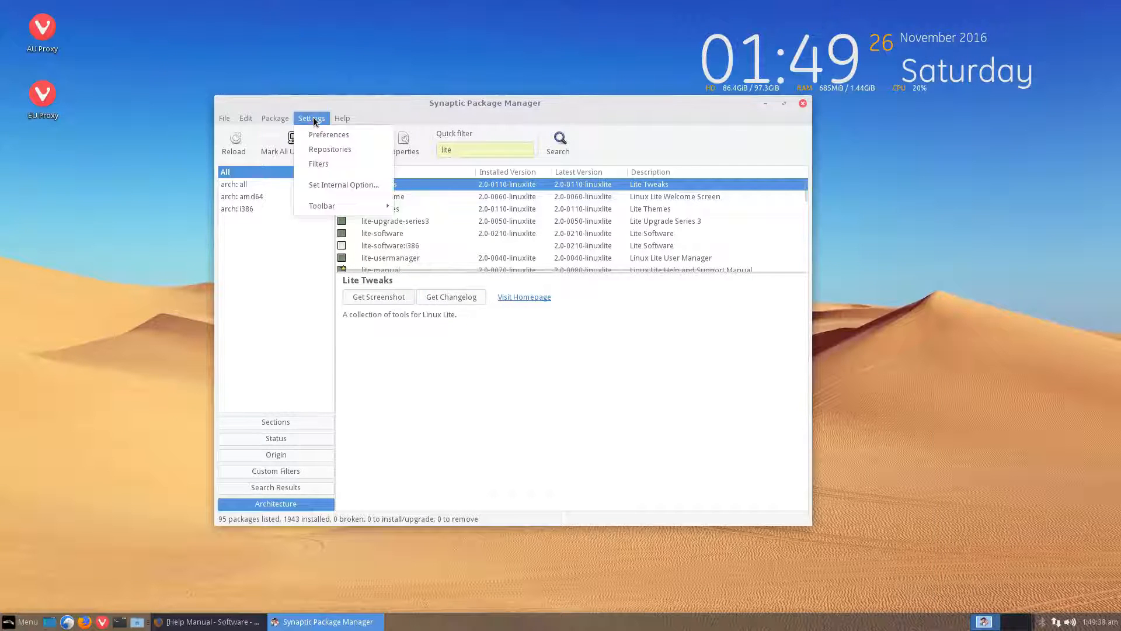
left_click(328, 149)
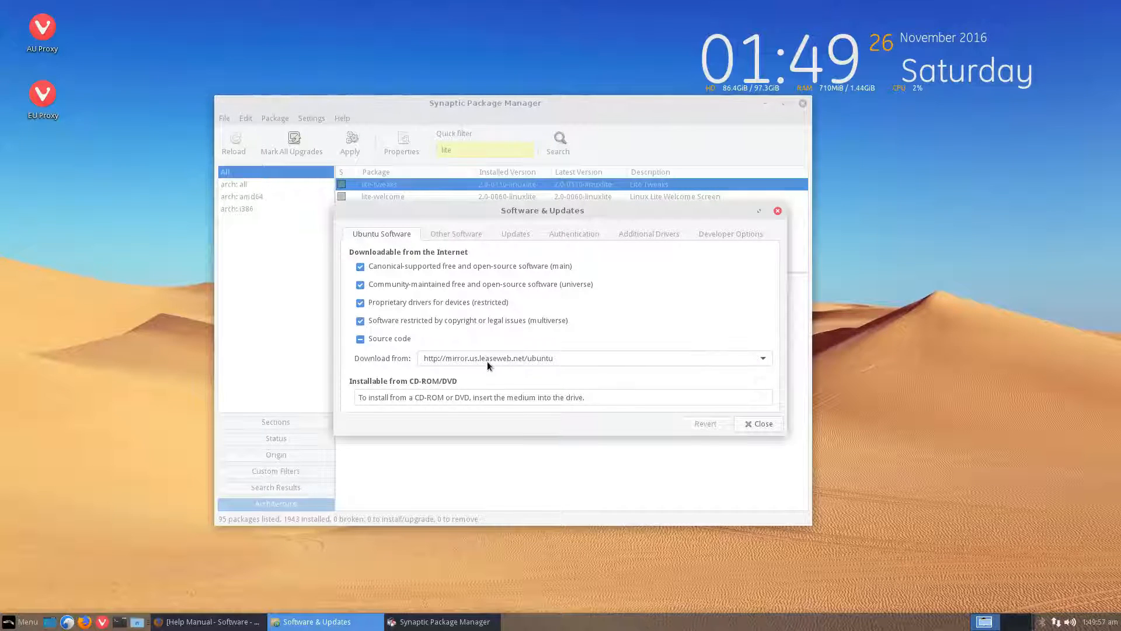
left_click(487, 361)
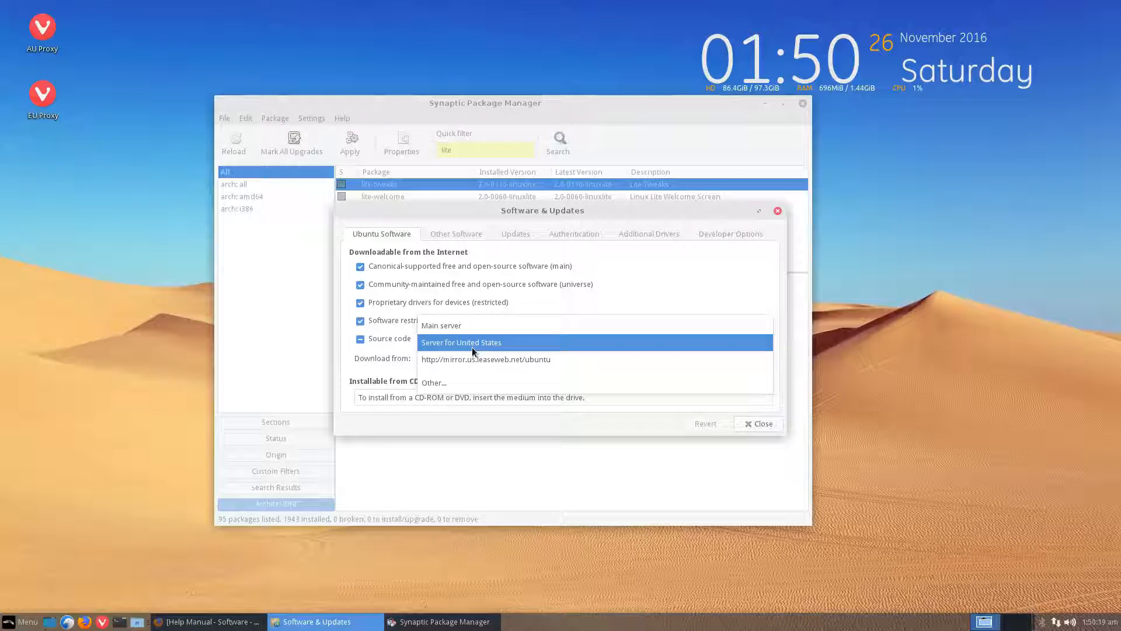
left_click(461, 383)
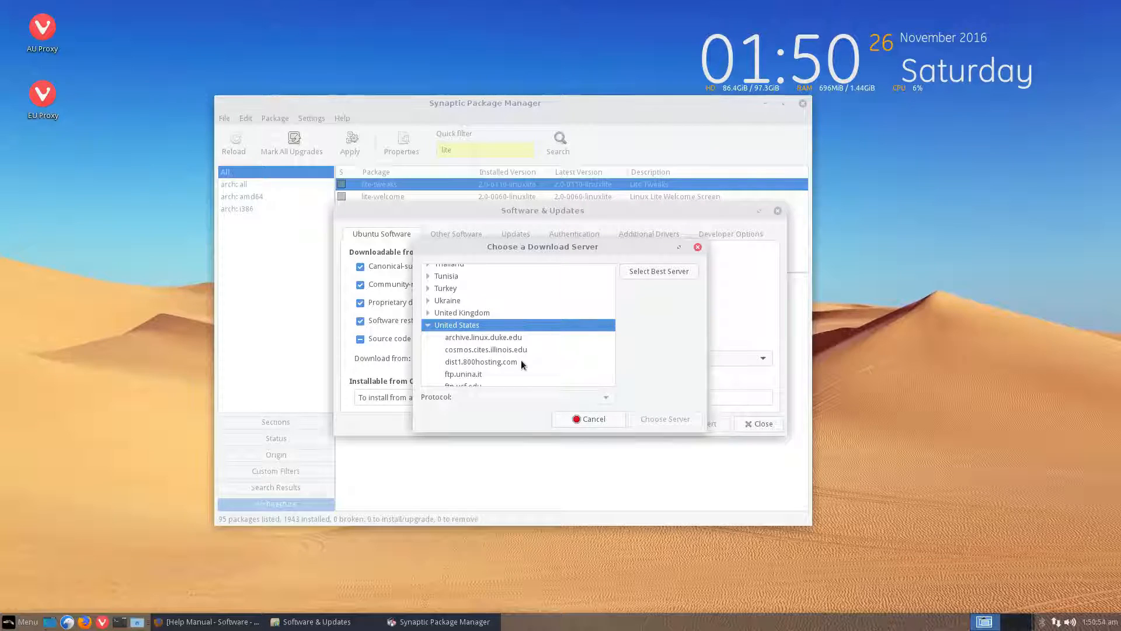
- Examine the mirrors listed under United States, cancel the server selection, and close the Software & Updates settings
scroll(522, 362, "down", 3)
scroll(521, 365, "down", 4)
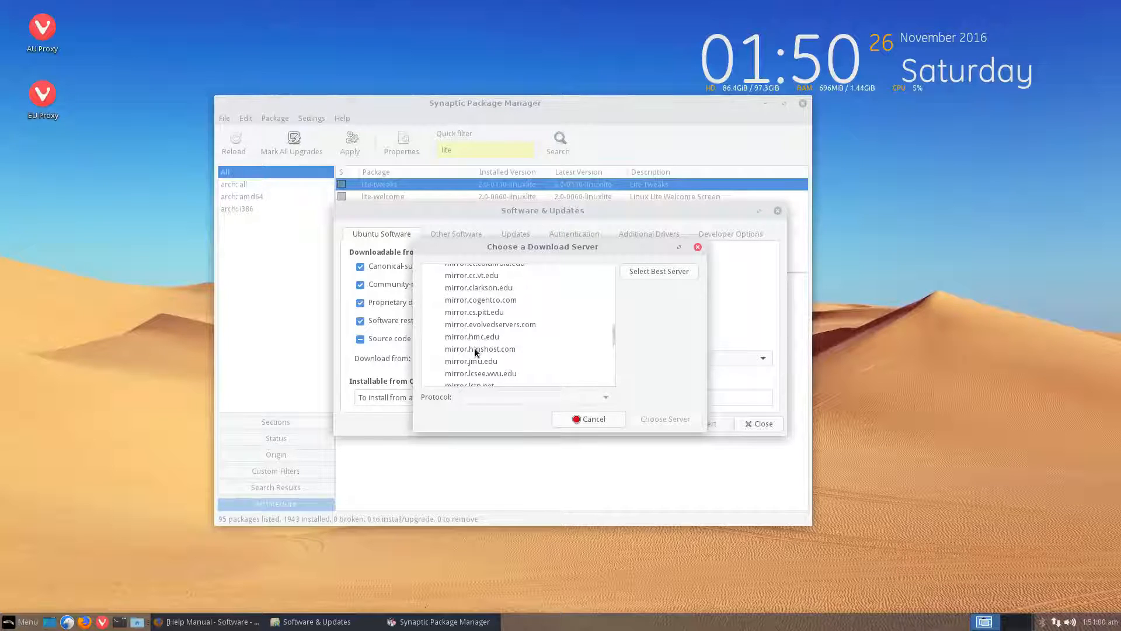
scroll(478, 353, "down", 2)
scroll(477, 355, "down", 2)
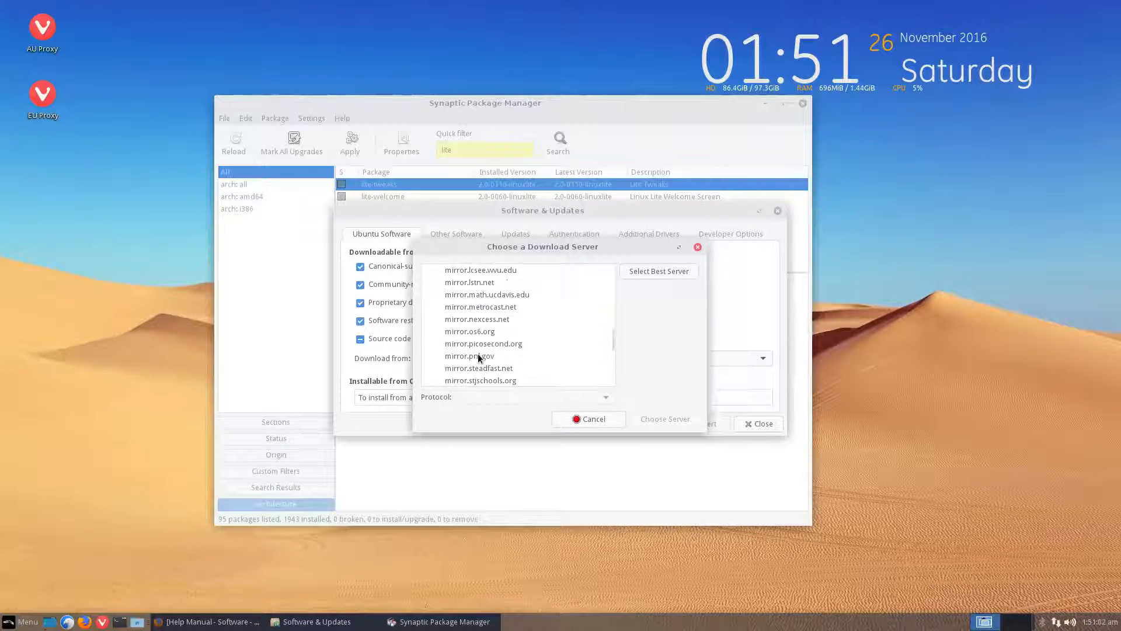
scroll(477, 353, "down", 1)
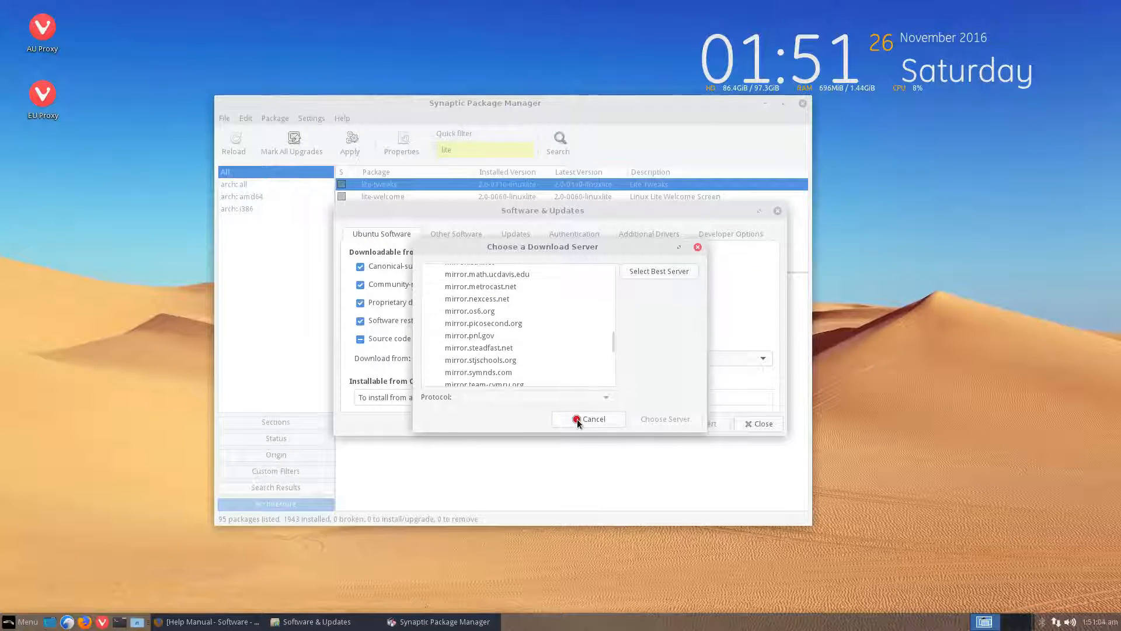
left_click(577, 419)
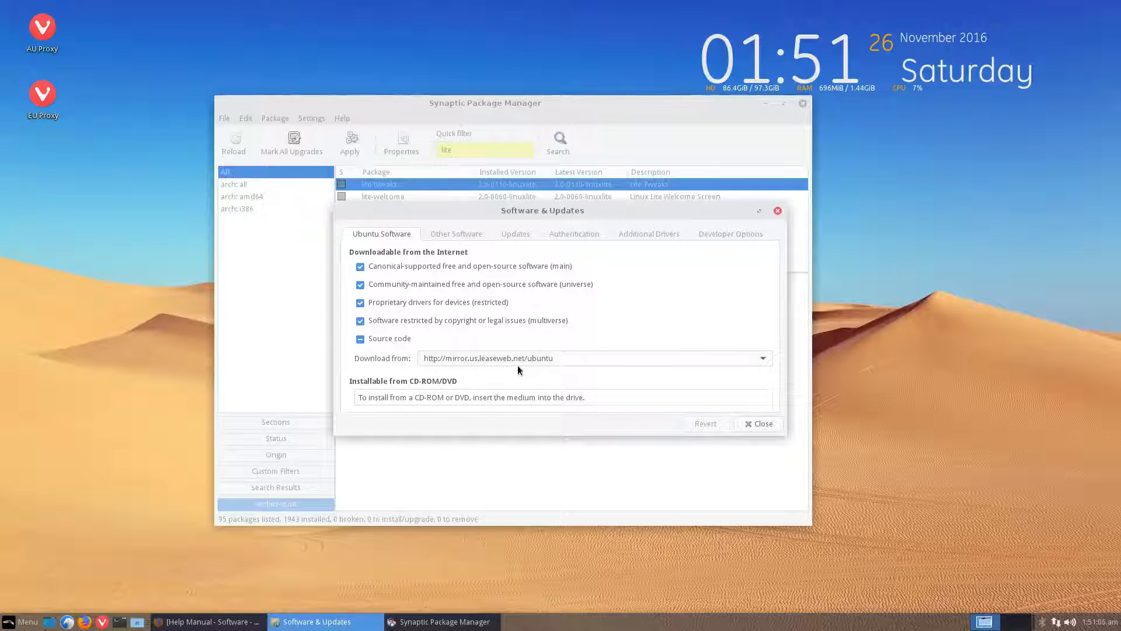
left_click(750, 423)
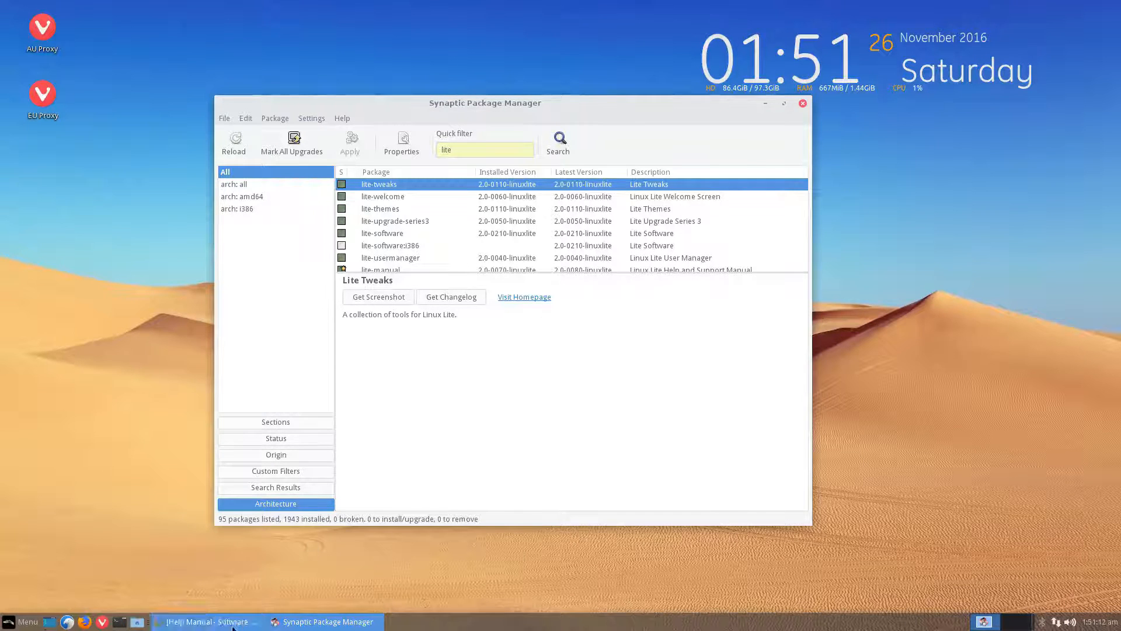
- Return to the Help Manual and read from the update country instructions through to the "Lite Software - Change Repository Location" section
left_click(208, 621)
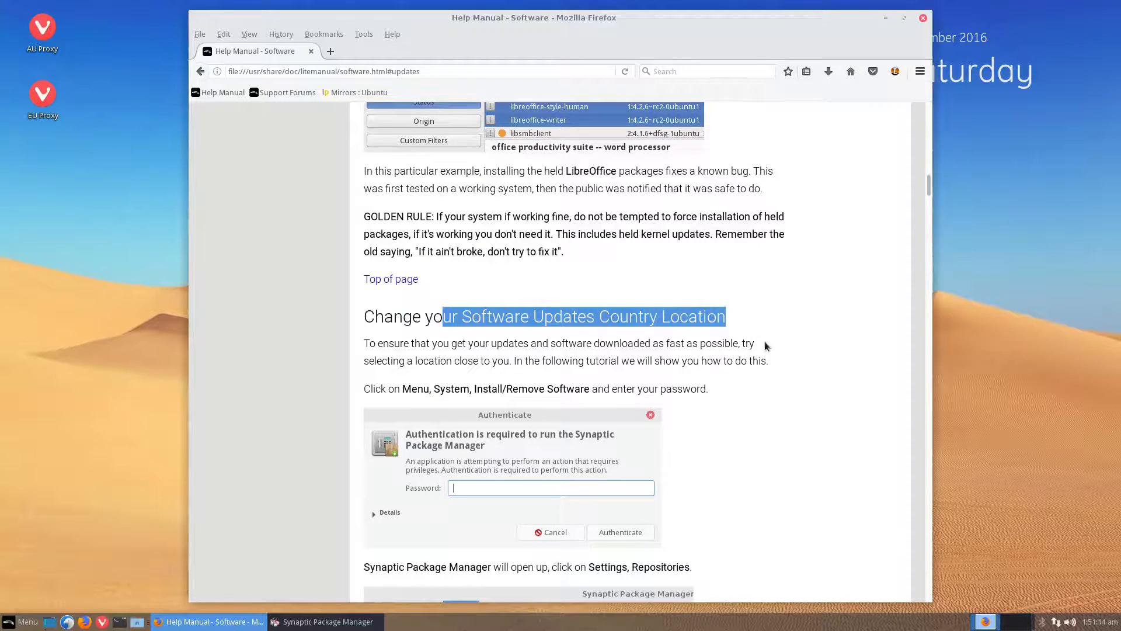
scroll(766, 345, "down", 3)
scroll(769, 347, "down", 10)
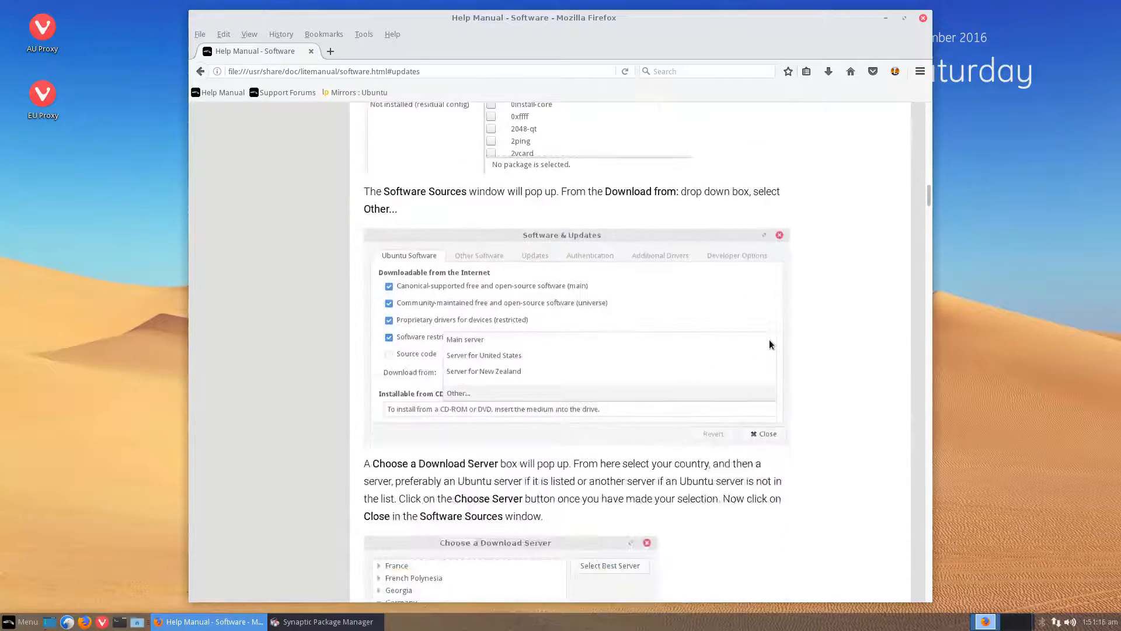
scroll(769, 344, "down", 10)
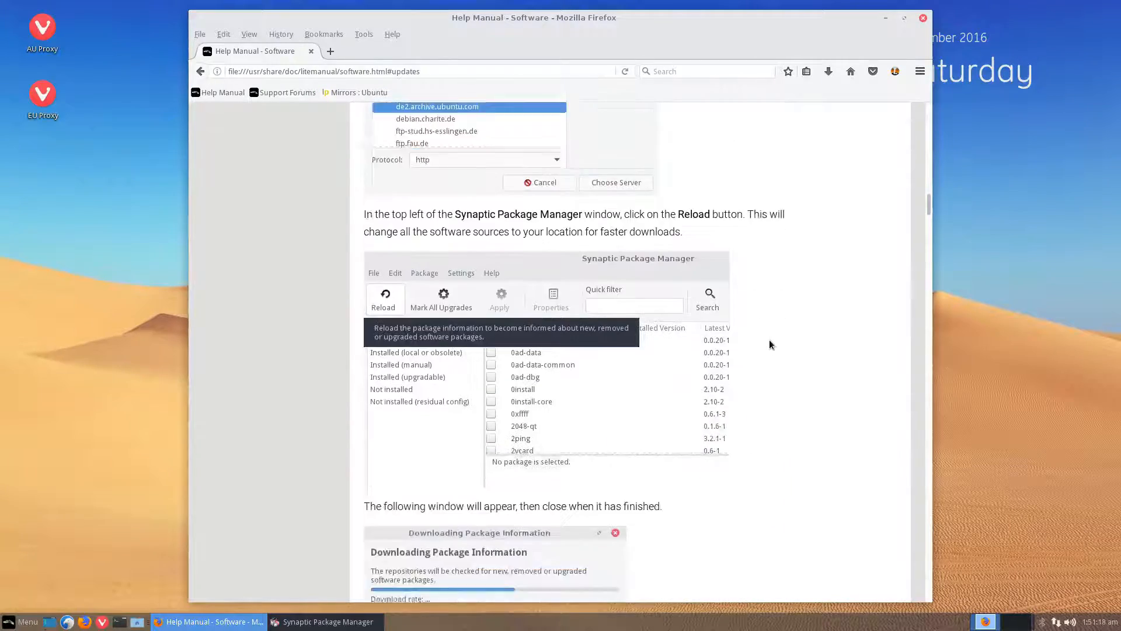
scroll(769, 344, "down", 4)
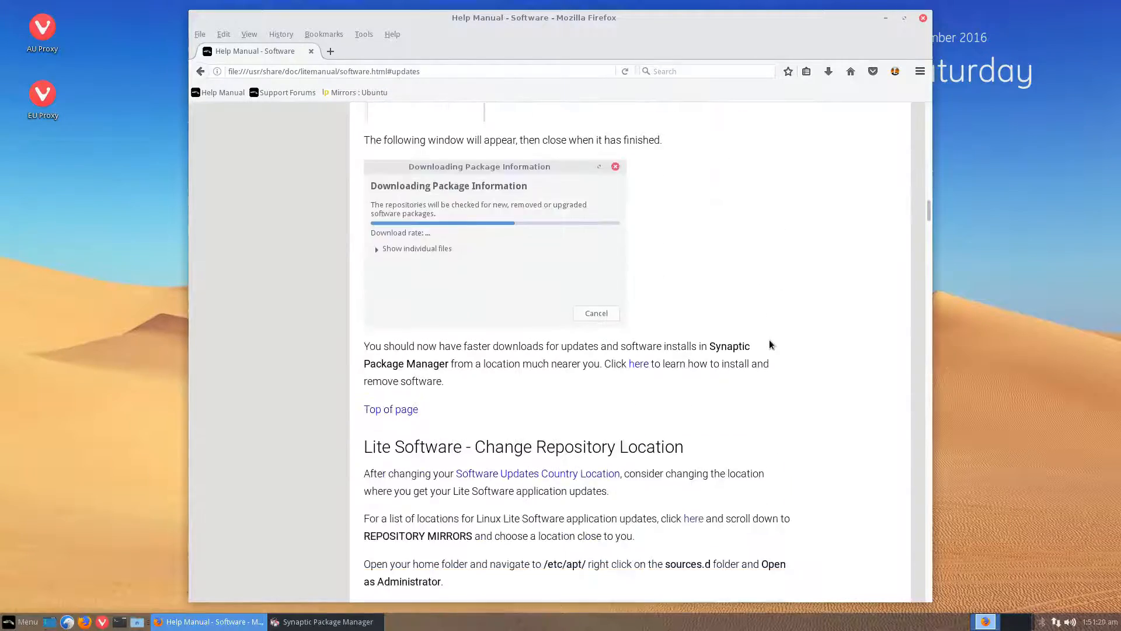
scroll(769, 345, "down", 5)
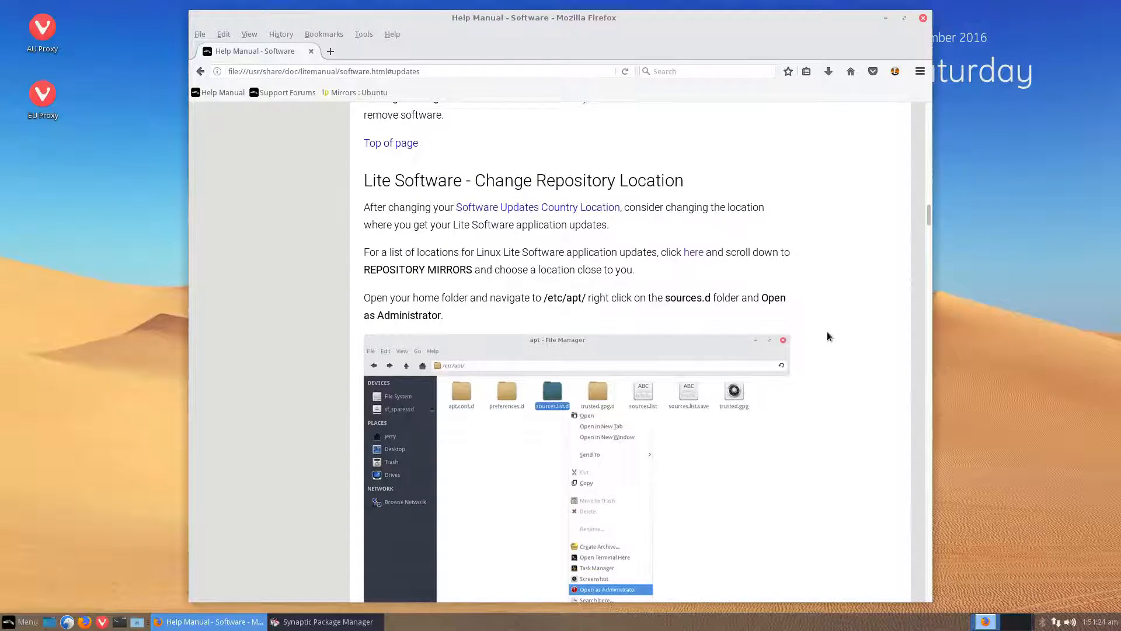
scroll(828, 334, "down", 1)
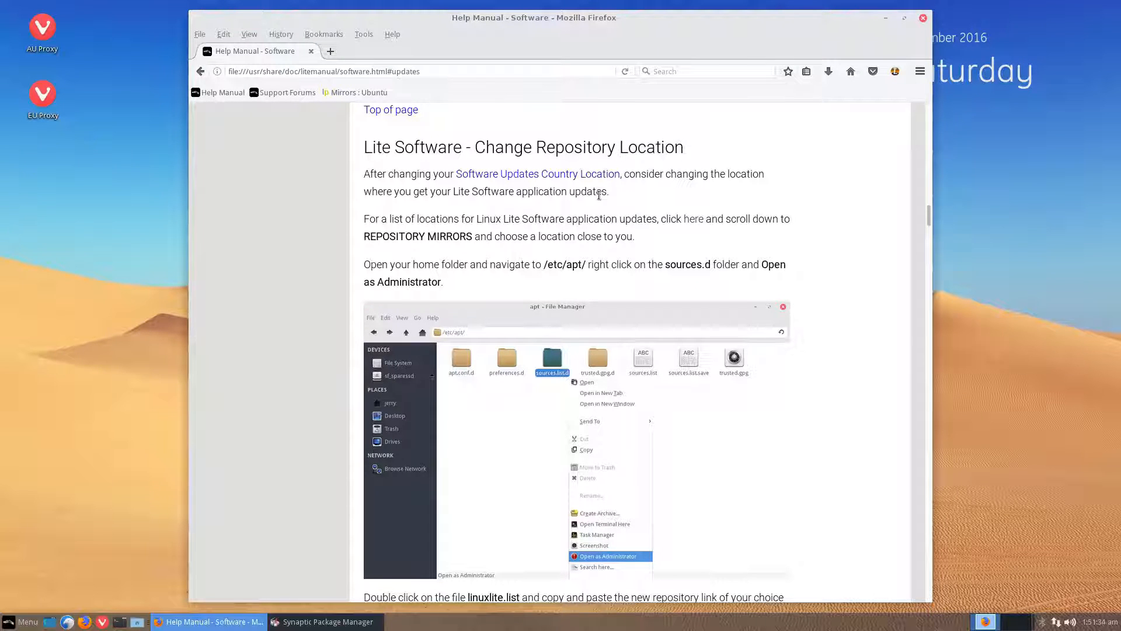
- Switch to Synaptic, check the repository source of lite-tweaks in its package properties, close them, and minimize Synaptic
key("alt+Tab")
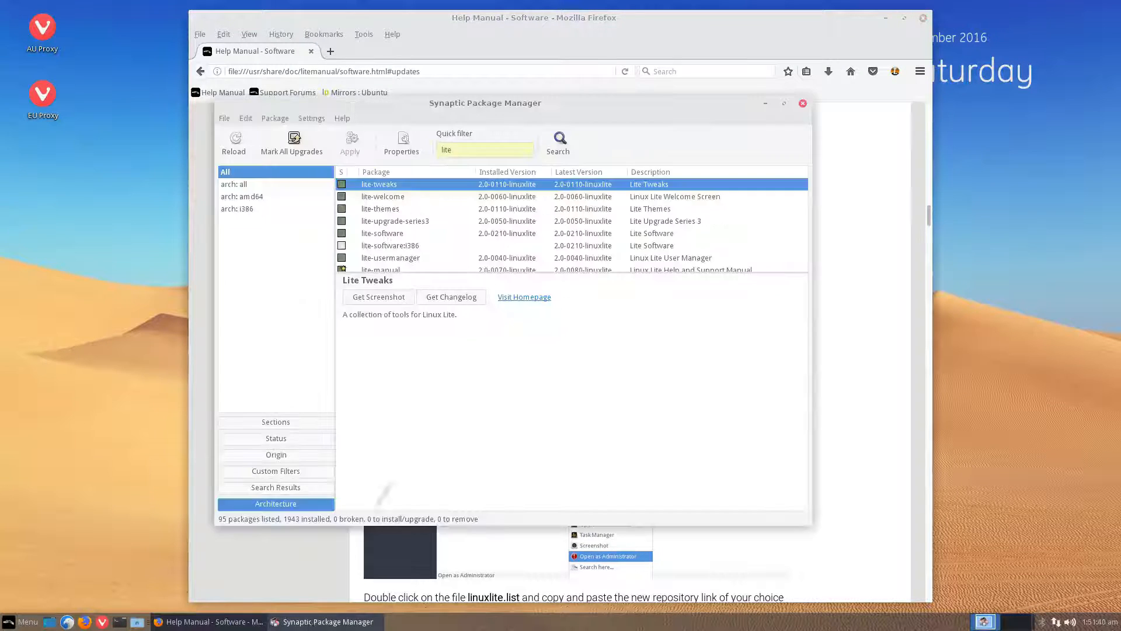
right_click(389, 185)
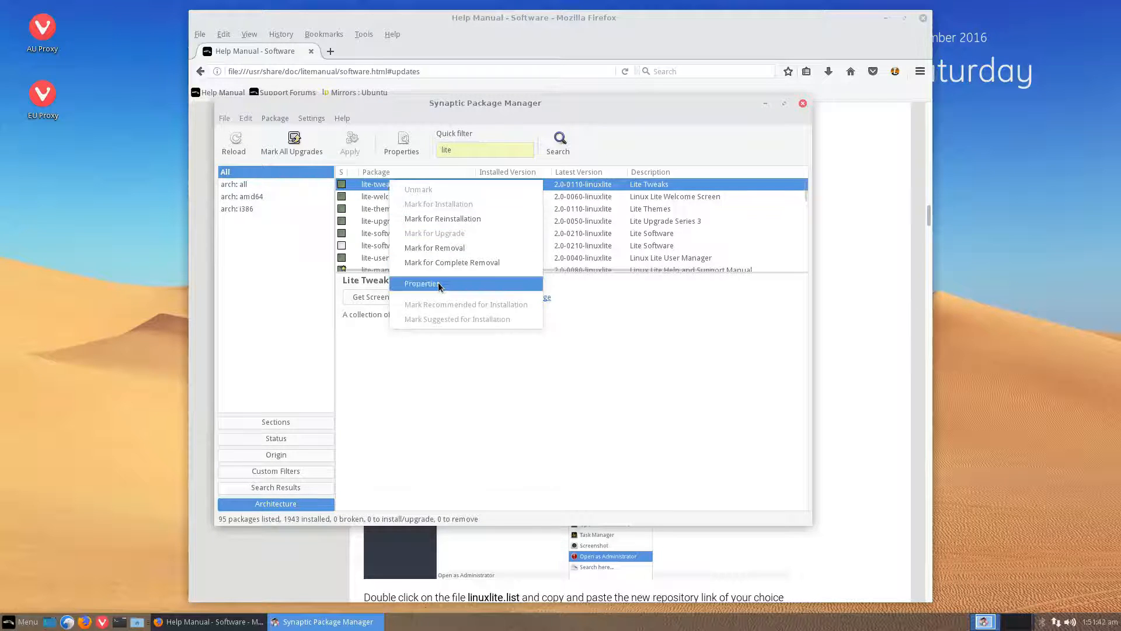
left_click(409, 284)
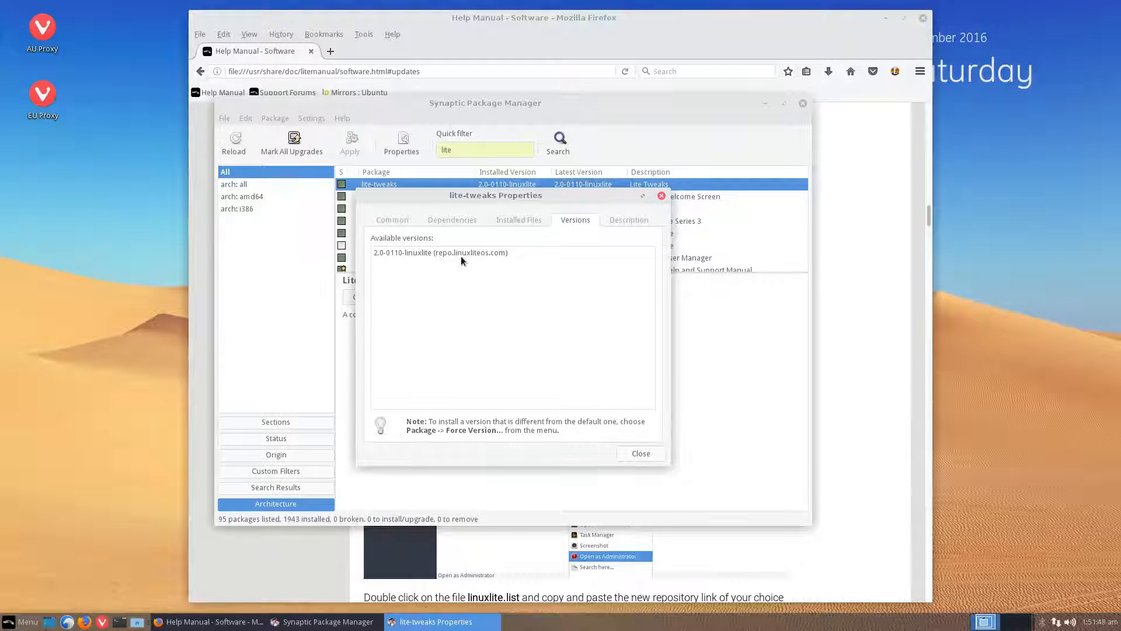
left_click(661, 197)
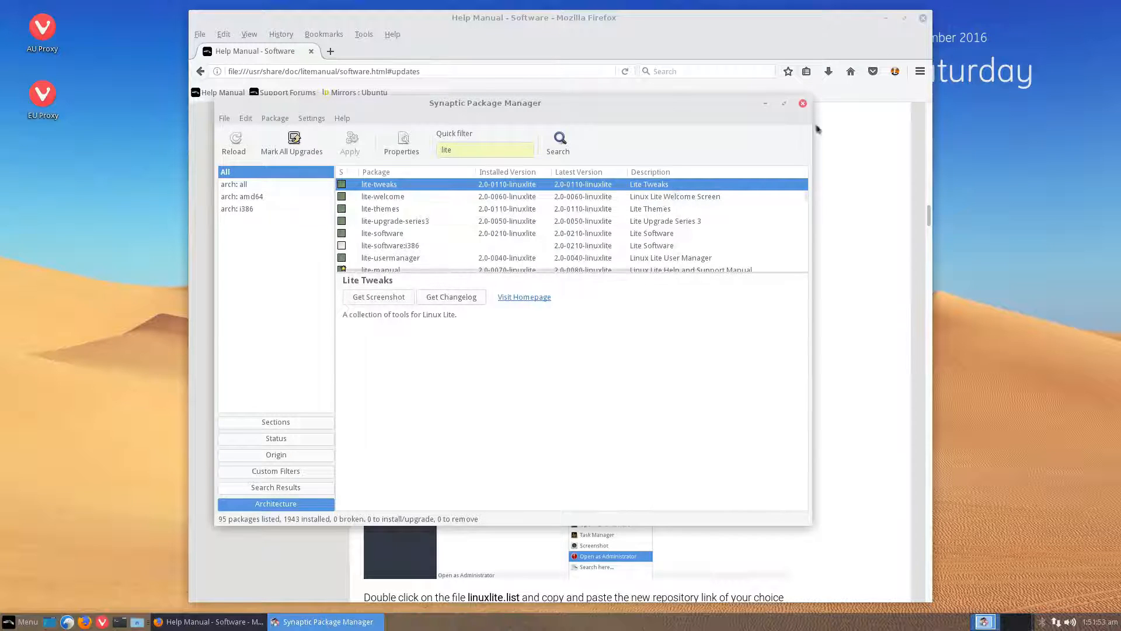
left_click(767, 104)
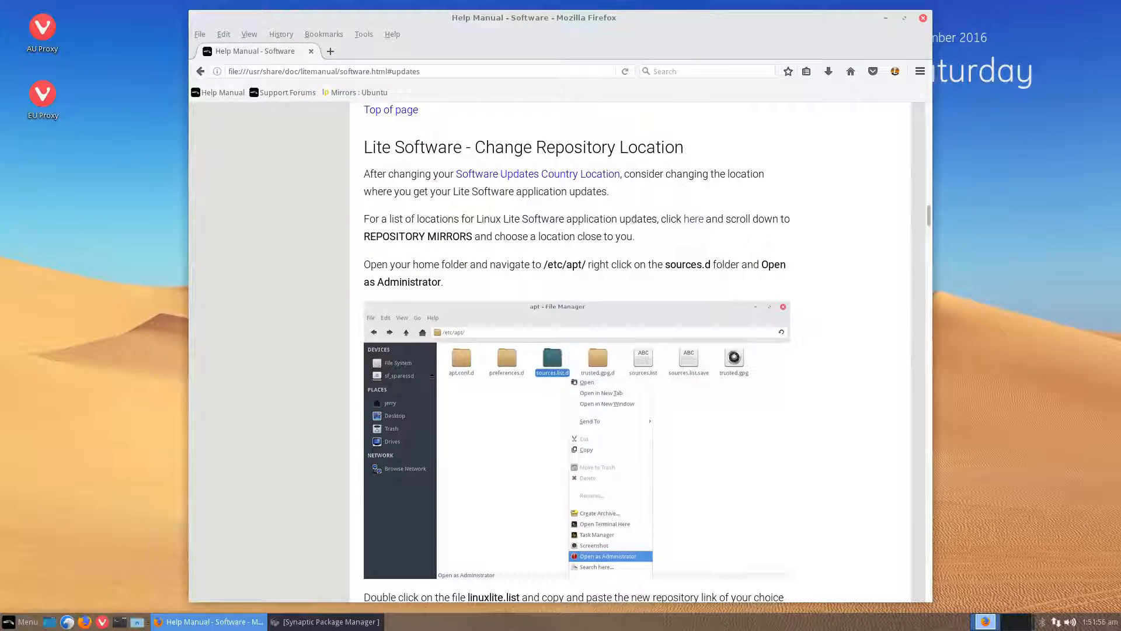
- Open the manual's linked list of Linux Lite application update locations and go to its REPOSITORY MIRRORS section
left_click_drag(589, 218, 649, 215)
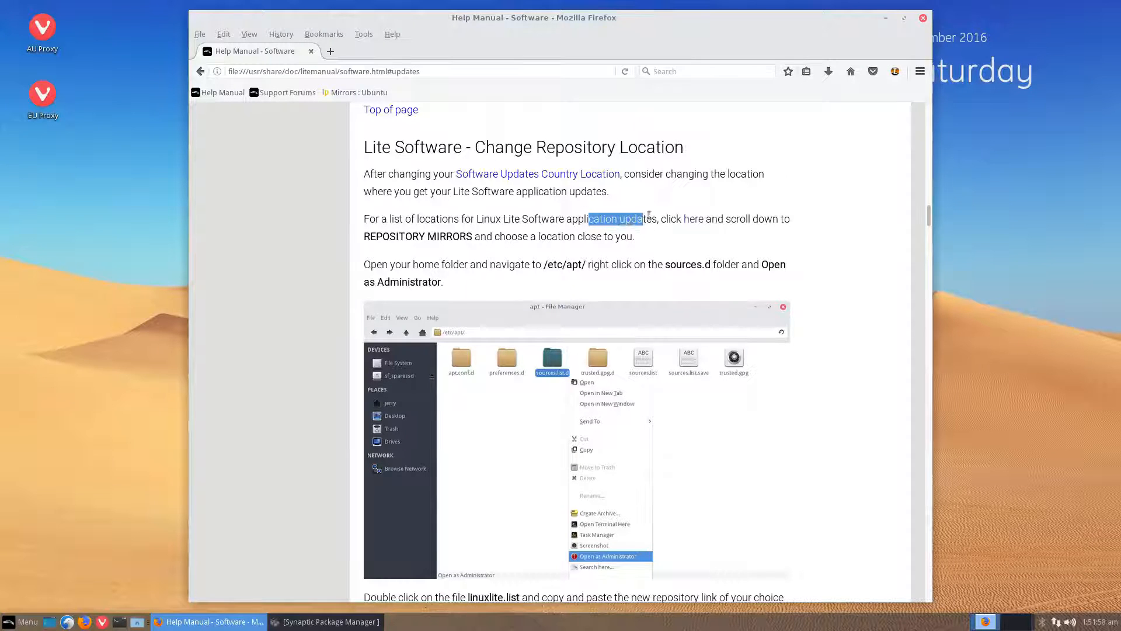
left_click(694, 220)
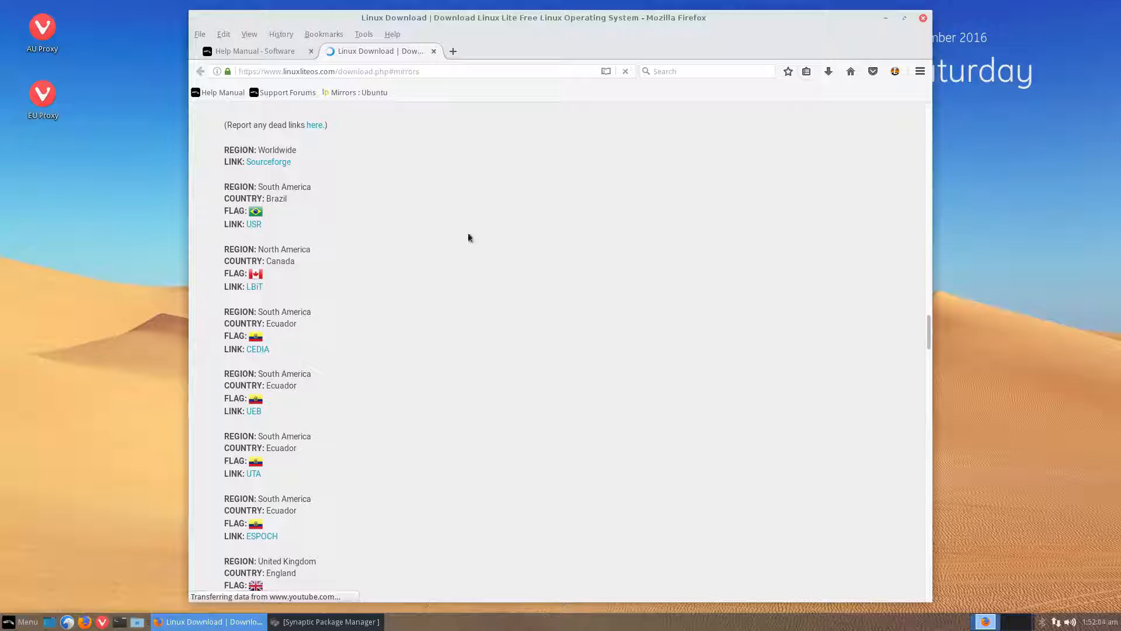
scroll(468, 236, "down", 15)
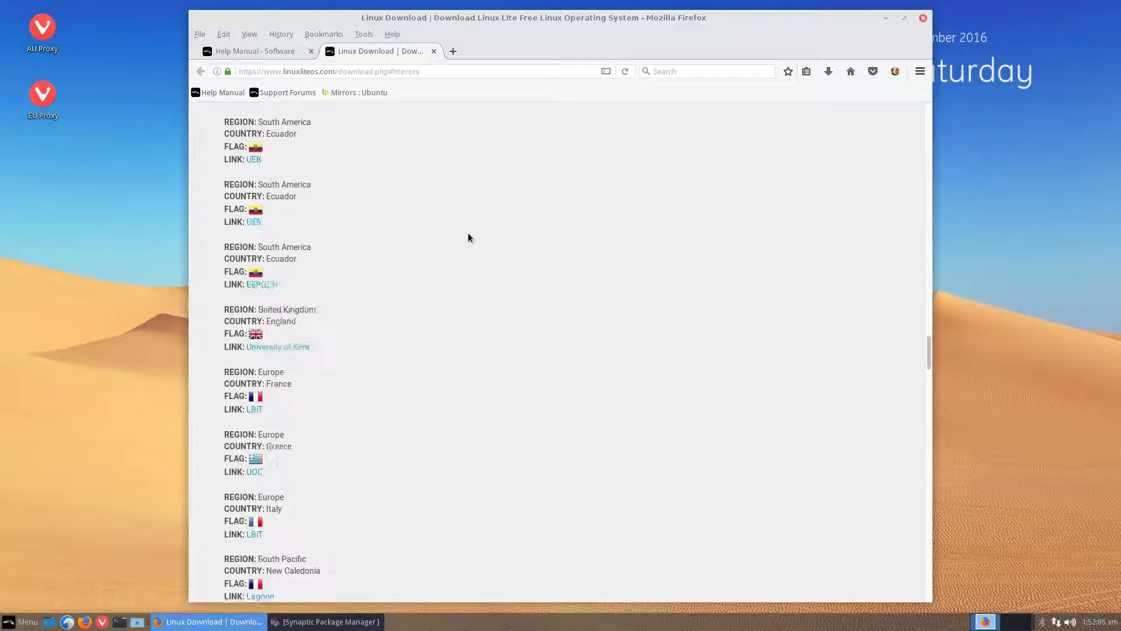
scroll(468, 236, "down", 5)
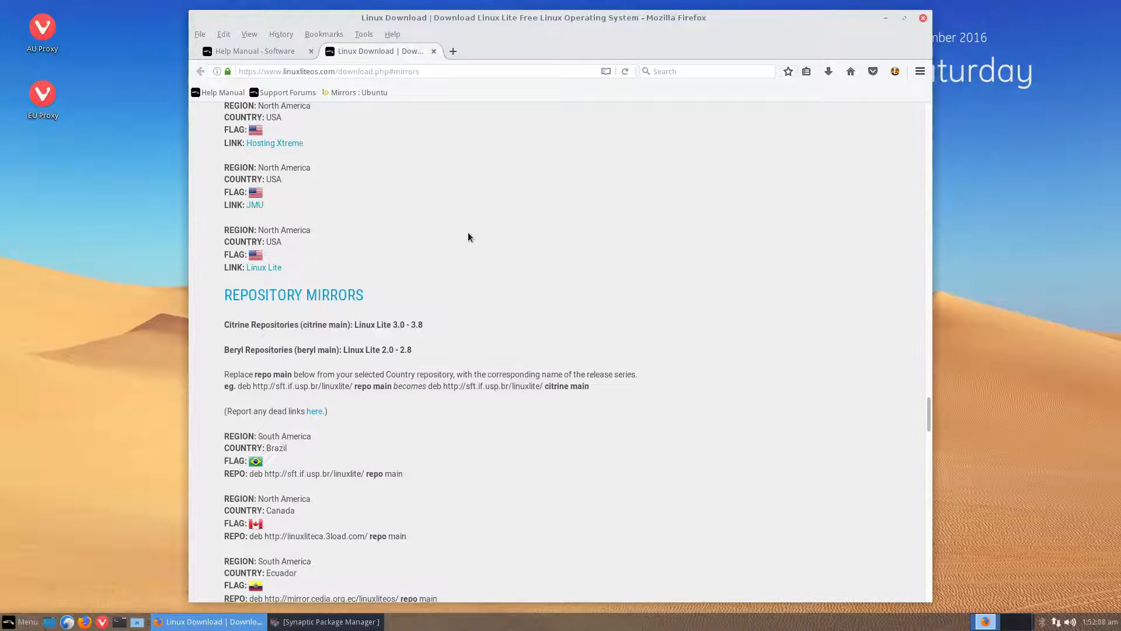
scroll(377, 297, "down", 6)
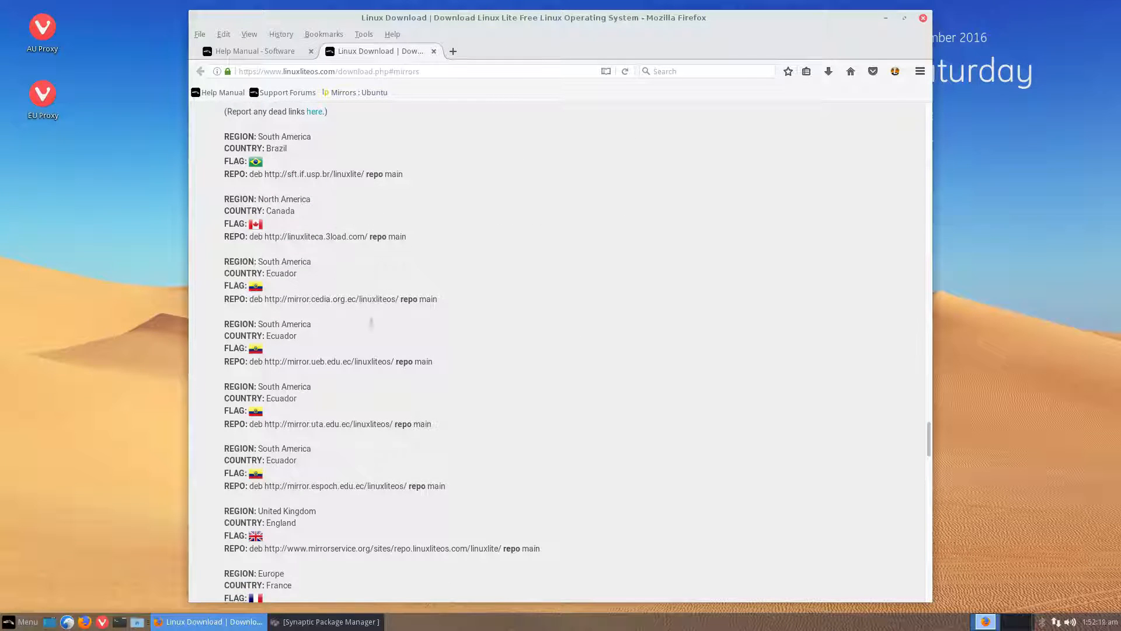
- Review the repository mirrors by region and country, highlighting the Canada entry and the Luxembourg mirror's URL
left_click_drag(234, 148, 266, 148)
left_click_drag(229, 200, 323, 211)
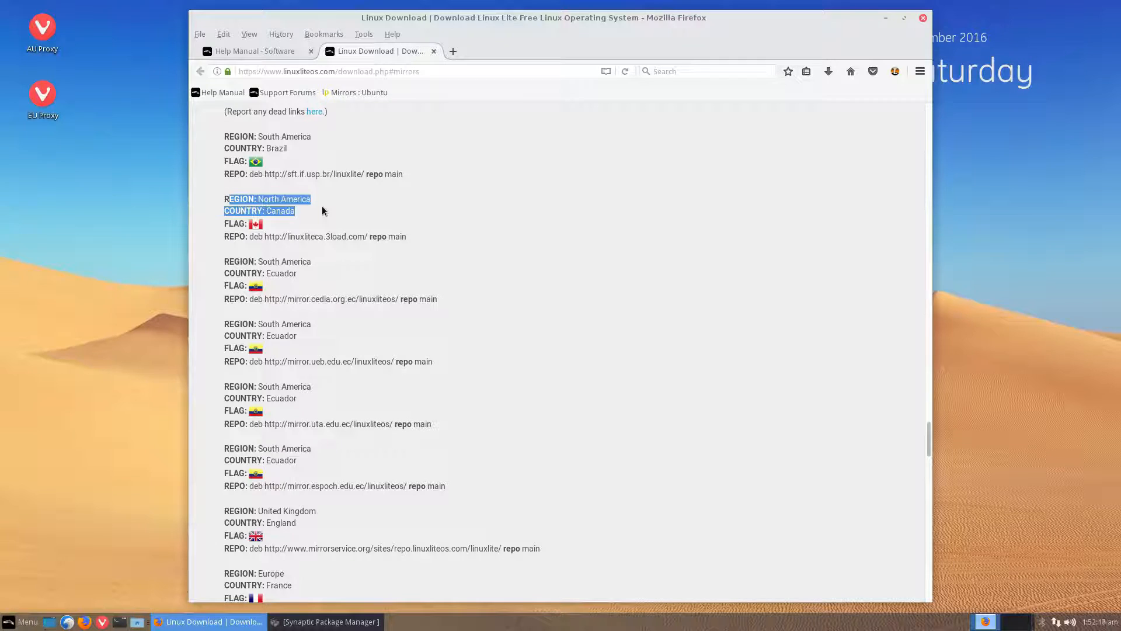
left_click(315, 210)
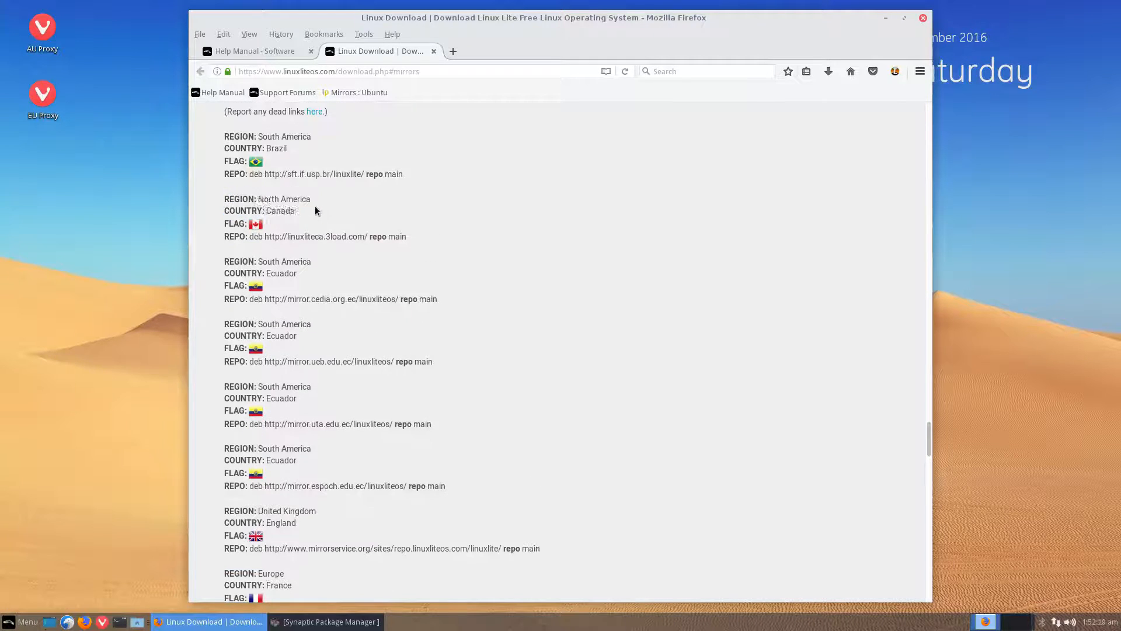
scroll(314, 251, "down", 3)
scroll(362, 318, "down", 3)
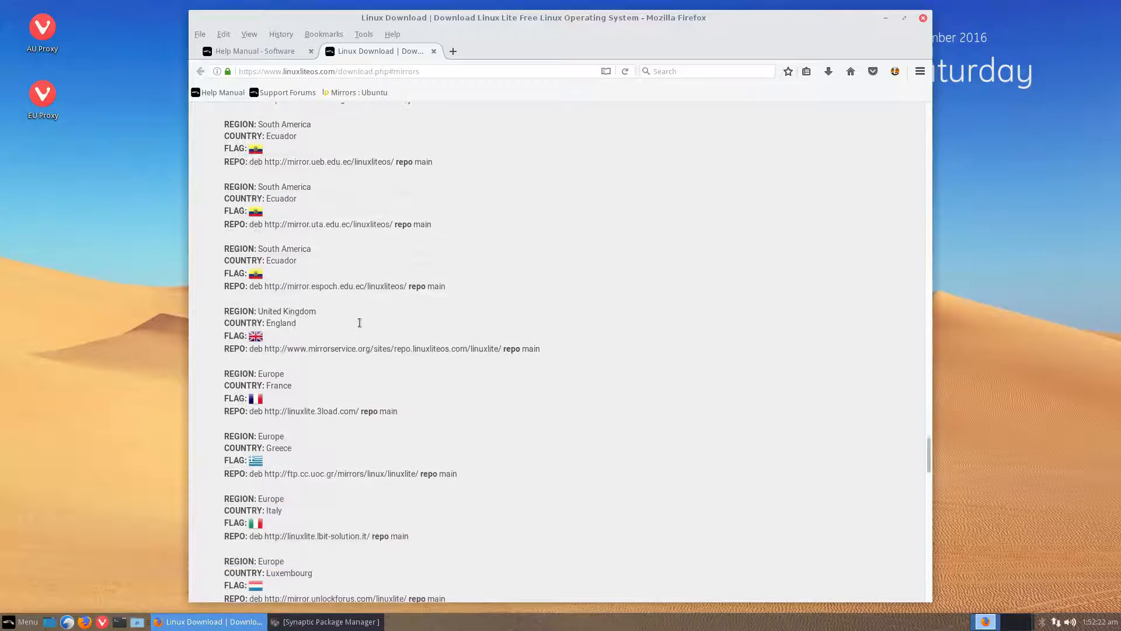
scroll(360, 325, "down", 3)
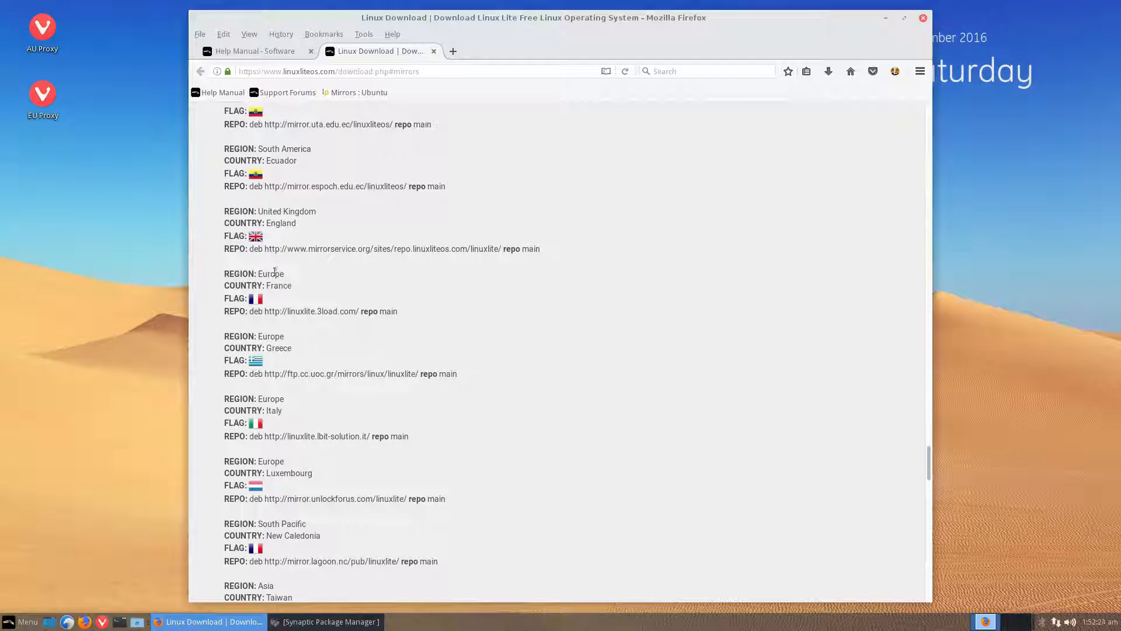
scroll(341, 276, "down", 5)
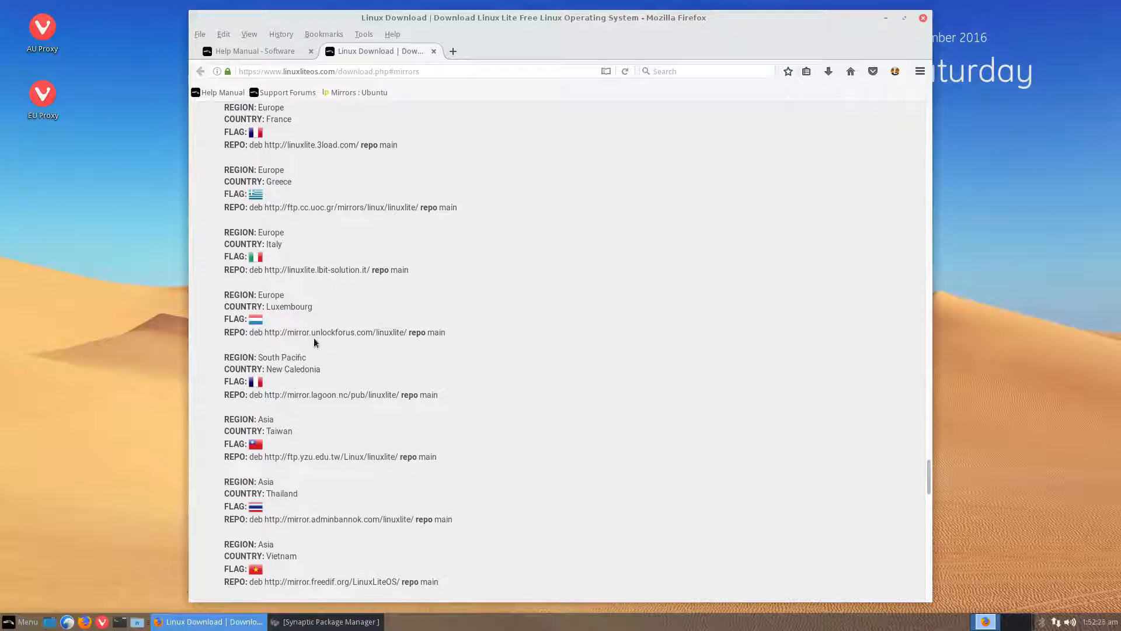
left_click_drag(264, 332, 406, 330)
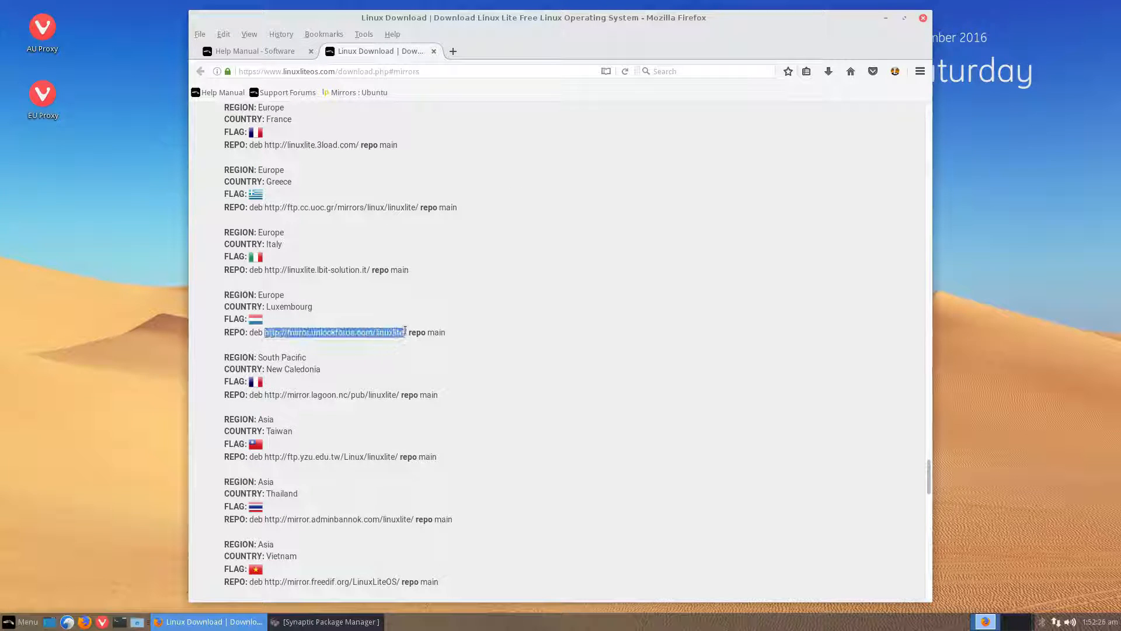
- Examine the North American mirrors, highlight the USA (West Coast) repository address, and clear the highlight
scroll(528, 331, "down", 4)
scroll(525, 333, "down", 4)
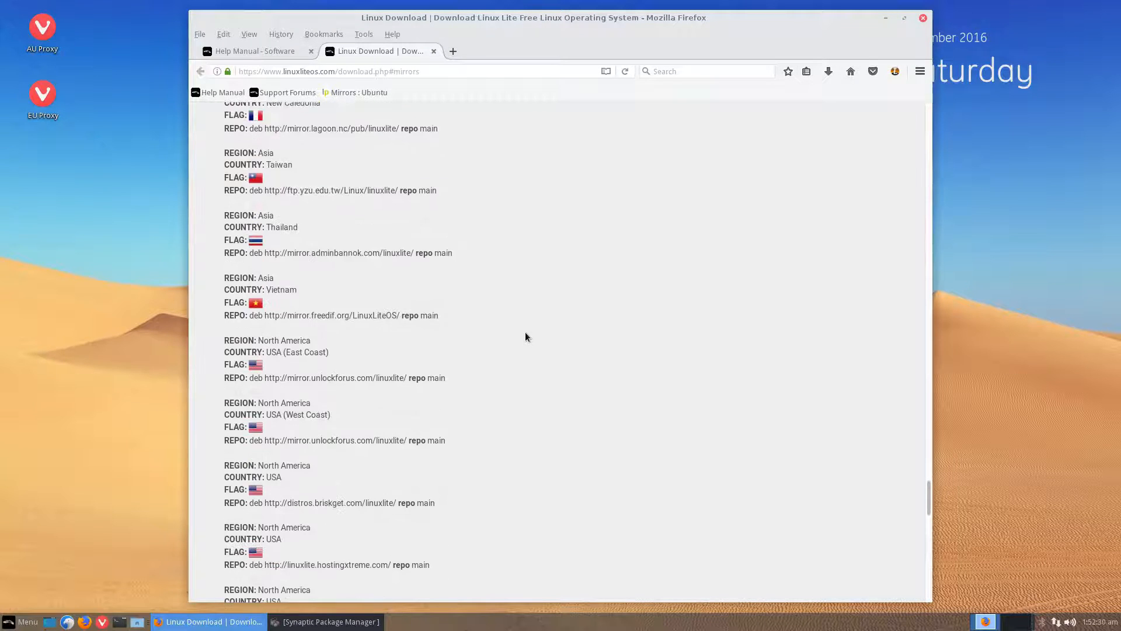
scroll(524, 333, "down", 3)
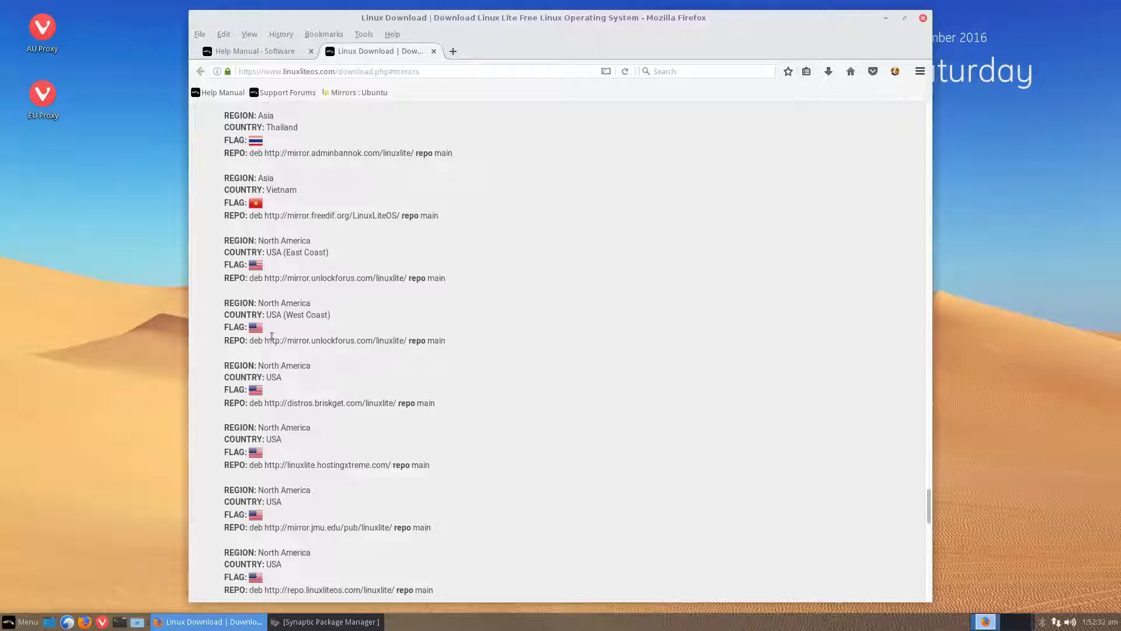
left_click_drag(264, 341, 443, 340)
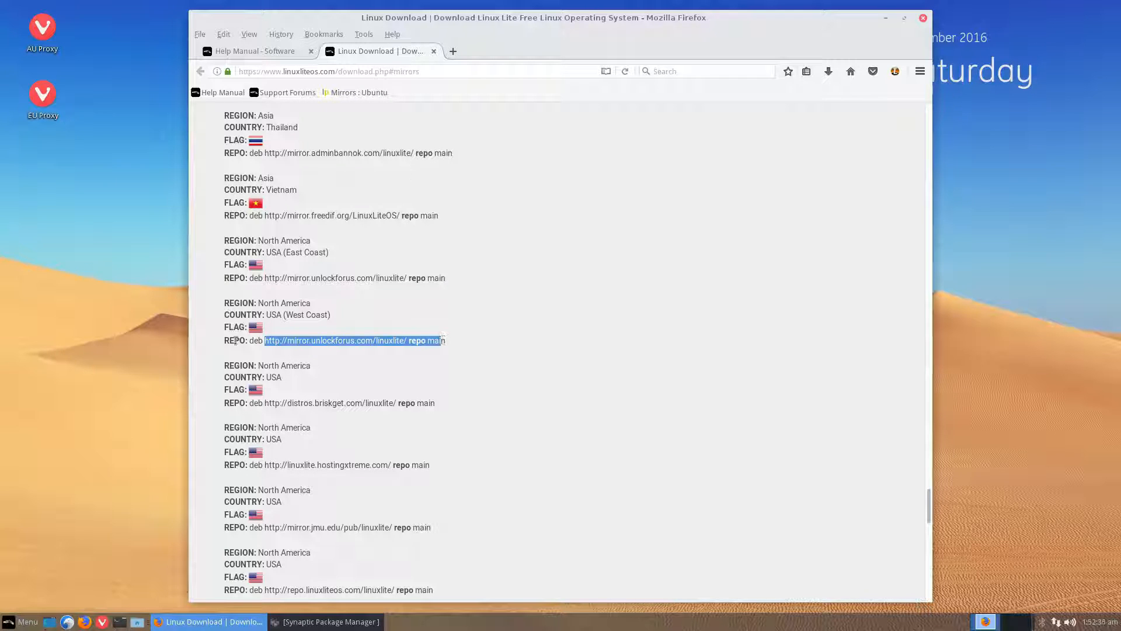
left_click(447, 341)
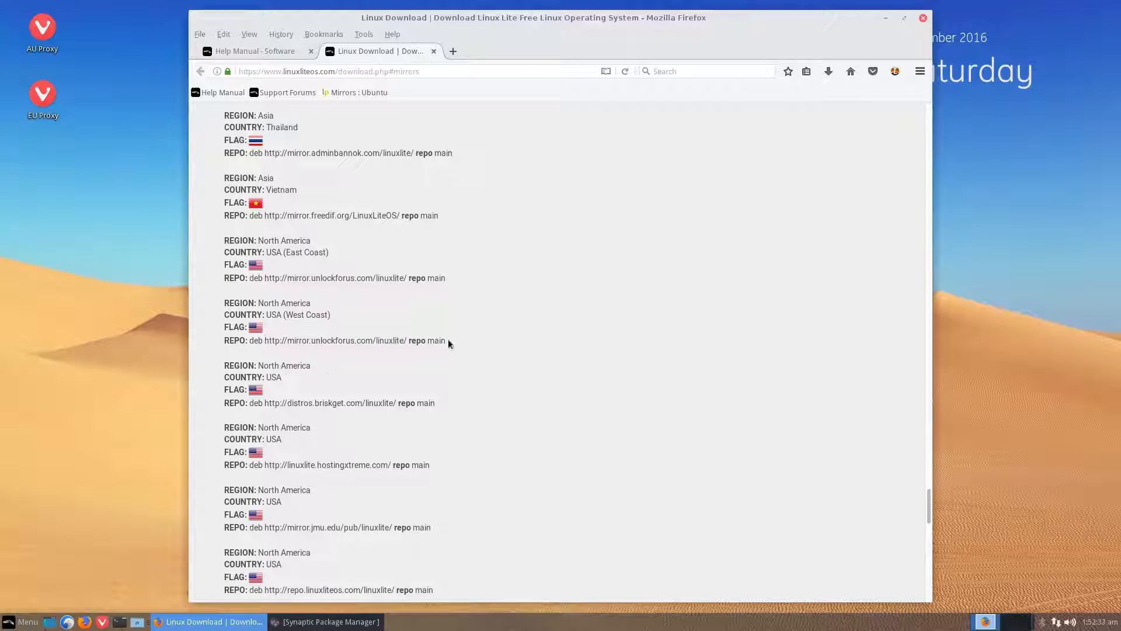
- Highlight the USA (West Coast) repository address on the download page and open mirror.unlockforus.com/ in the Vivaldi browser
left_click_drag(449, 344, 266, 340)
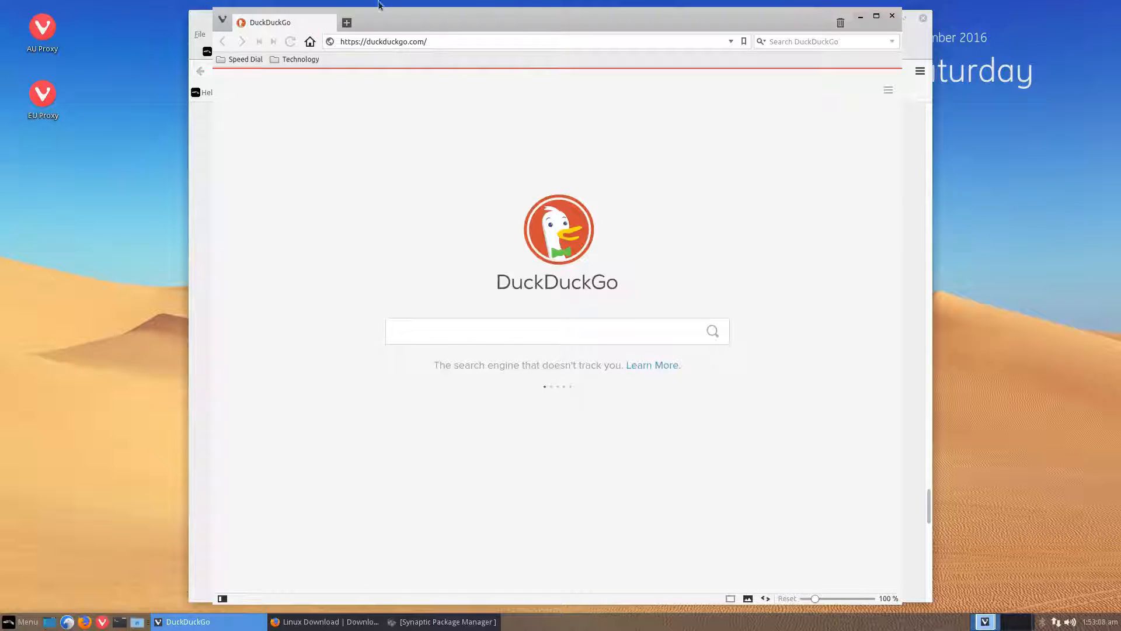
left_click(389, 40)
type("mirror.unlockforus.com/")
key("Return")
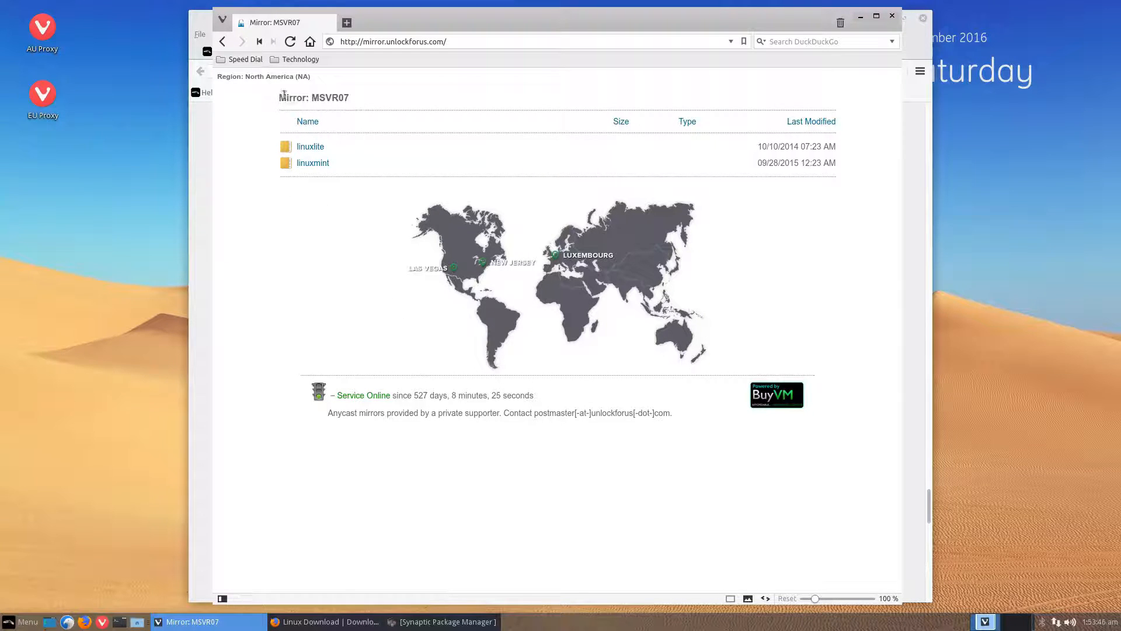
- Inspect the mirror's name and its linuxlite folder, return to the mirror's top level, and close the Vivaldi browser
left_click_drag(293, 98, 332, 98)
left_click(324, 98)
left_click(319, 146)
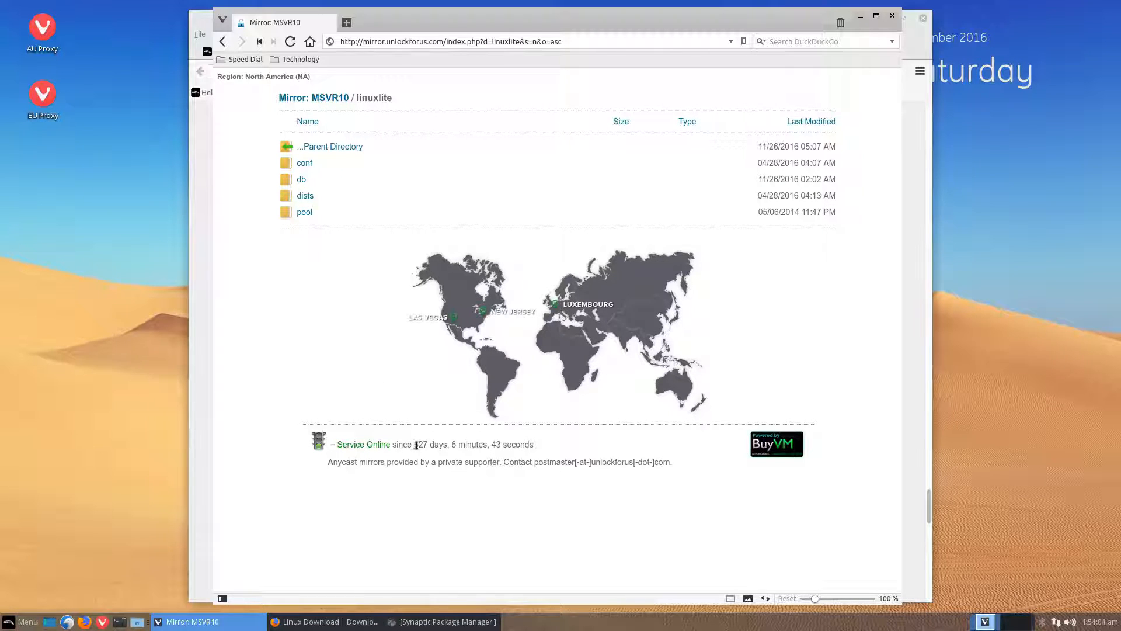
left_click(305, 98)
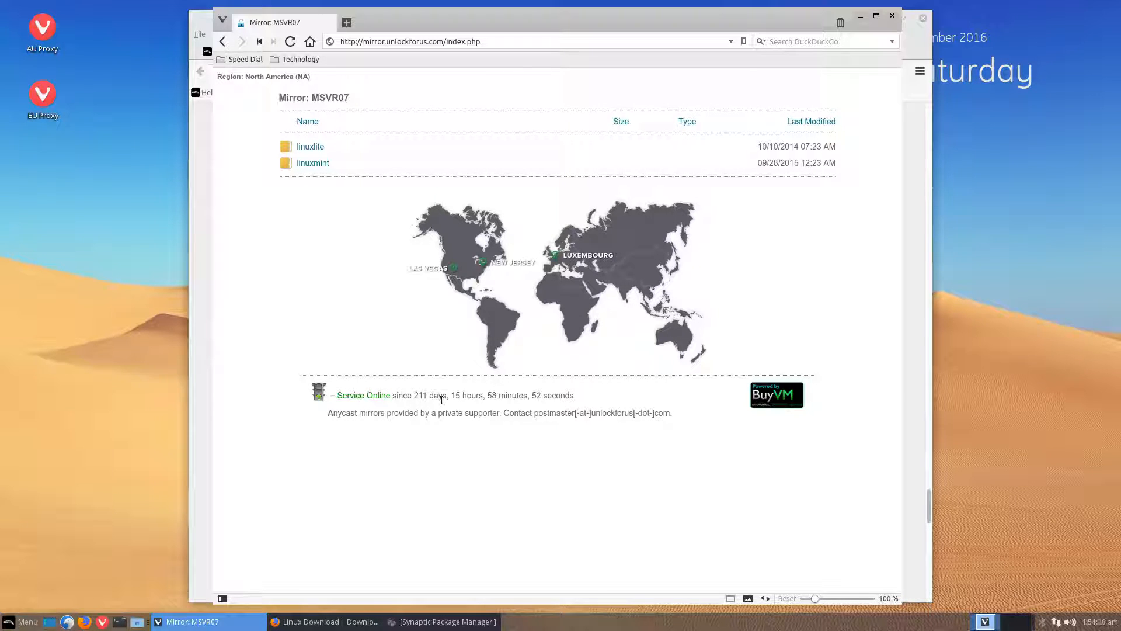
left_click(893, 19)
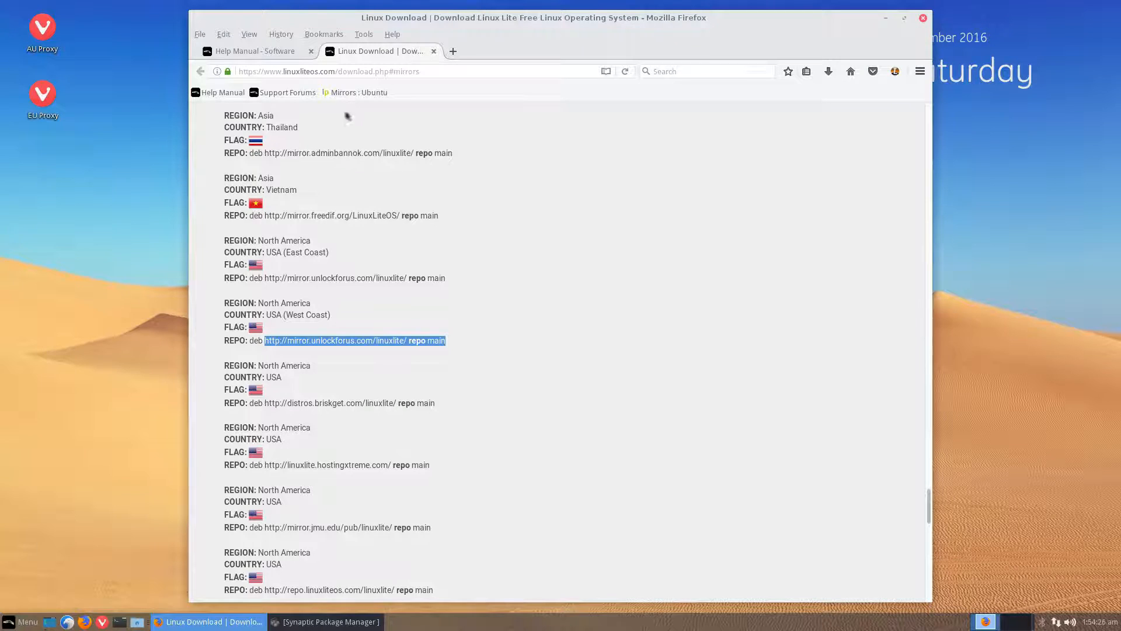
- Return to the Help Manual and read the Lite Software repository location instructions, highlighting the sources.d folder name
left_click(272, 50)
scroll(477, 234, "down", 2)
scroll(477, 234, "down", 1)
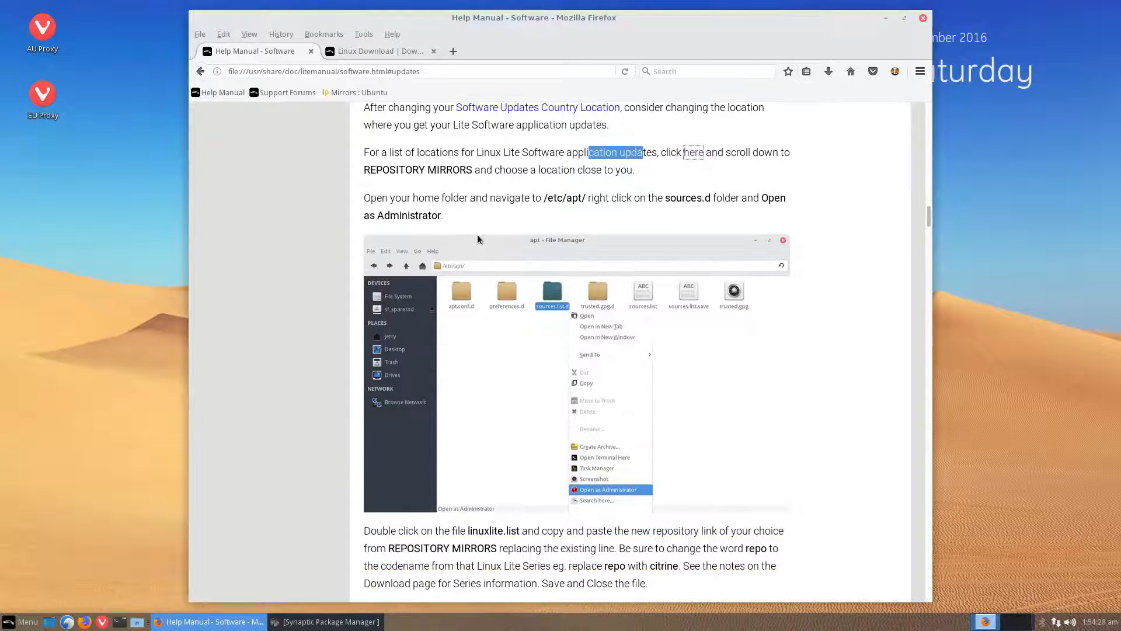
scroll(478, 233, "up", 2)
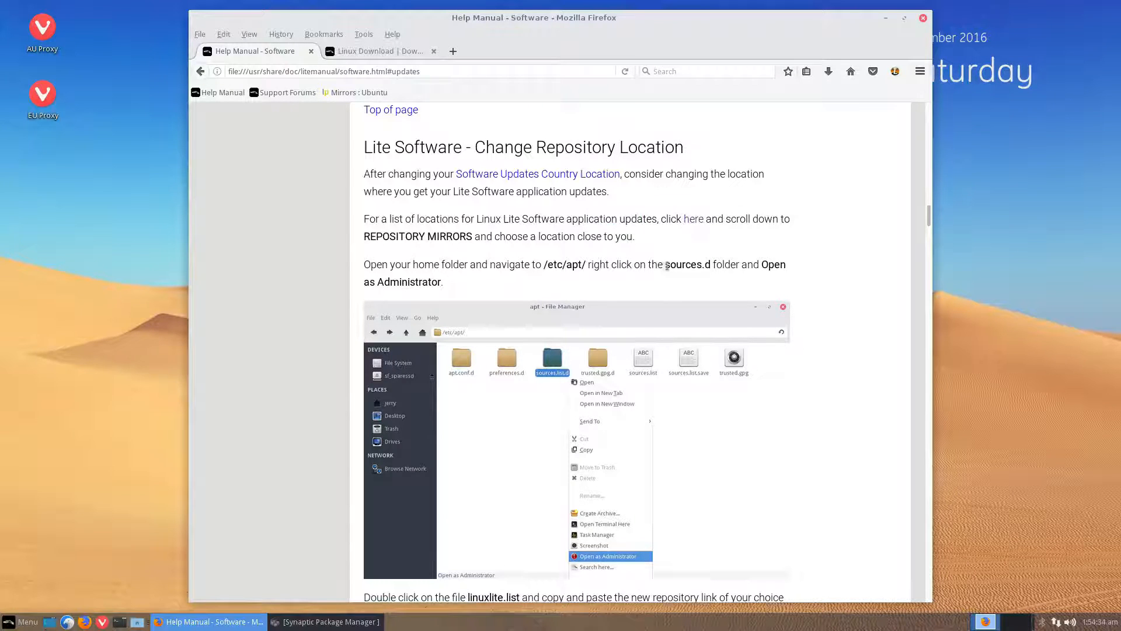
left_click_drag(664, 264, 702, 265)
scroll(669, 268, "down", 3)
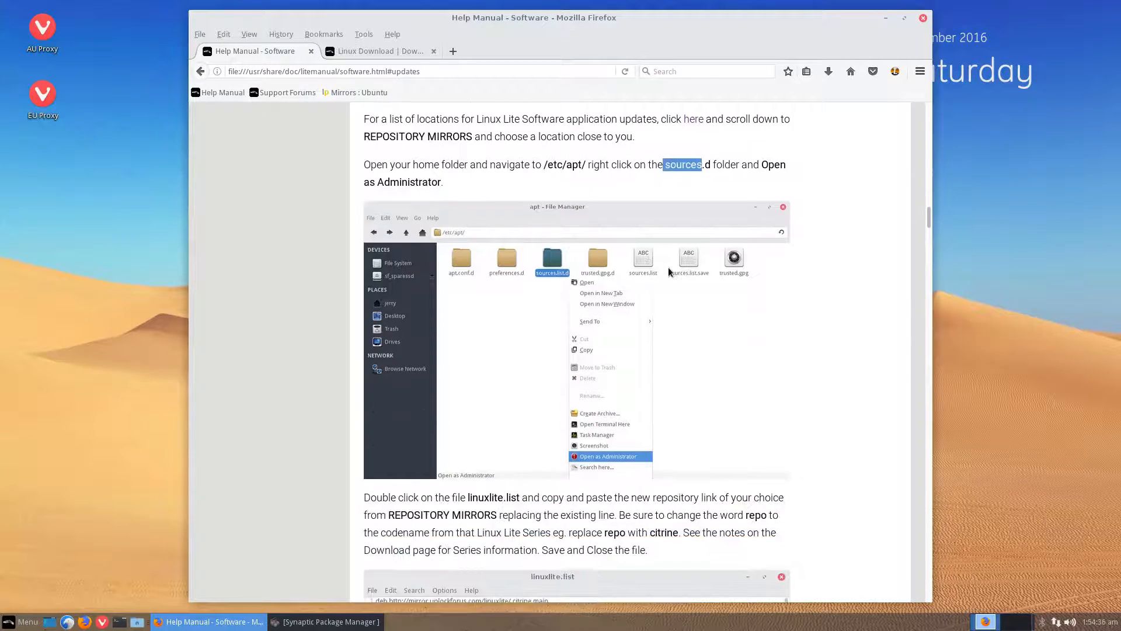
scroll(619, 268, "down", 4)
scroll(620, 272, "down", 3)
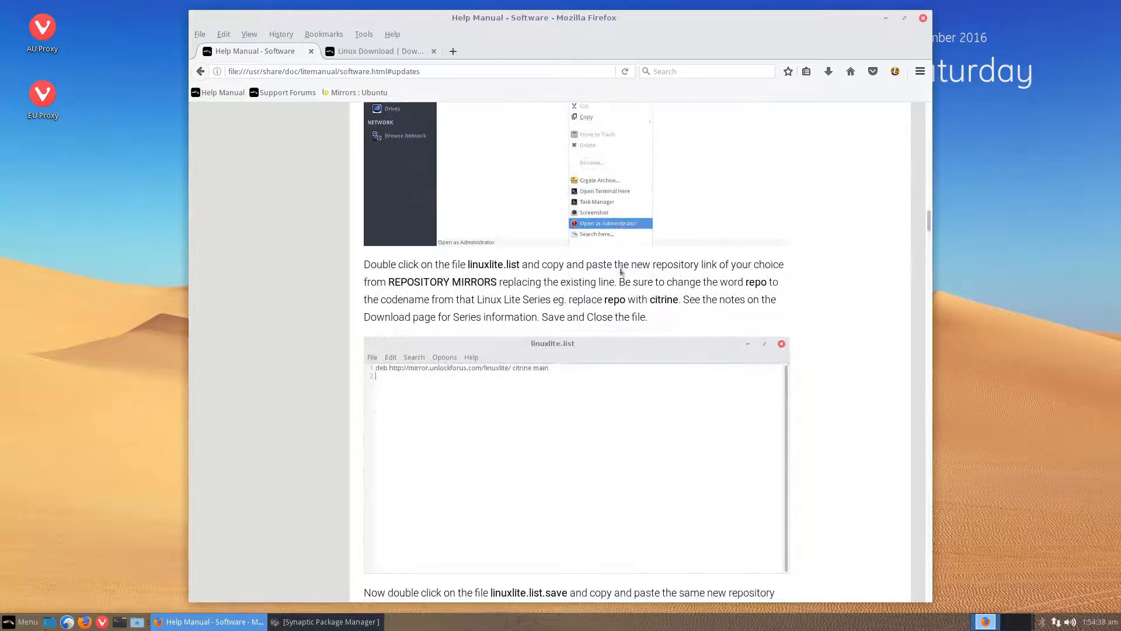
scroll(620, 269, "up", 3)
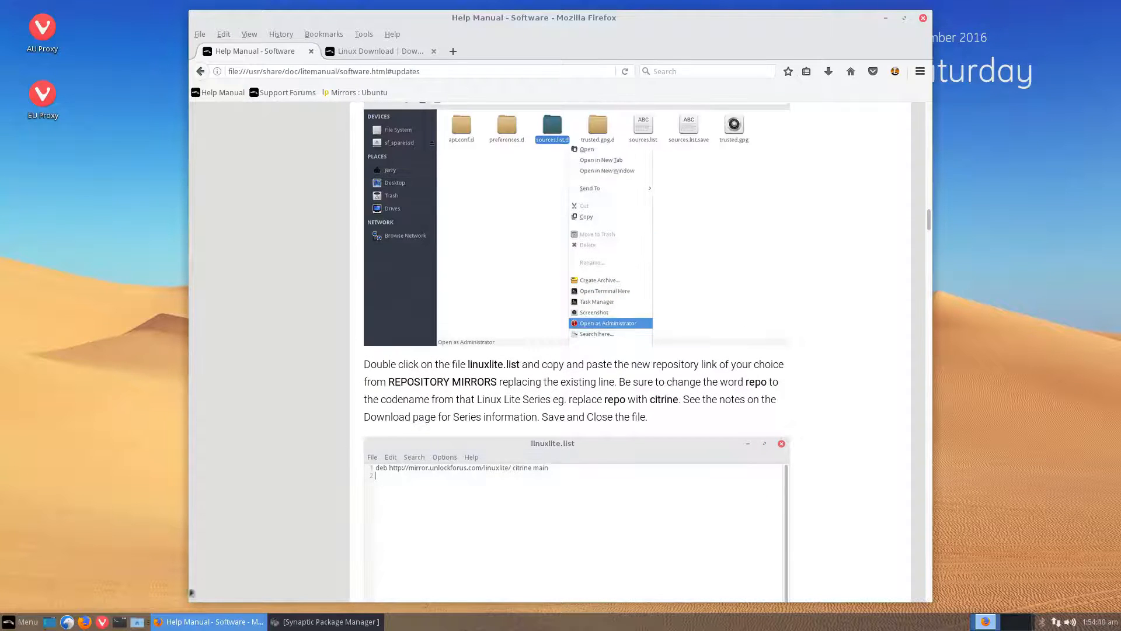
- Launch the file manager and go to the /etc/apt folder
left_click(139, 622)
triple_click(460, 172)
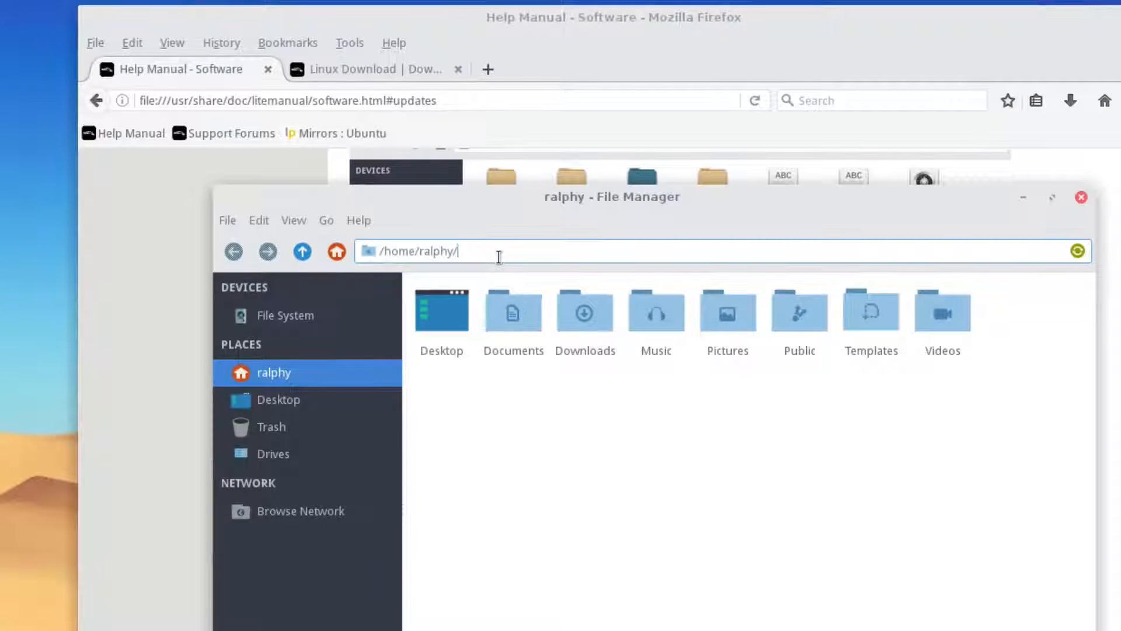
type("/etc/ap")
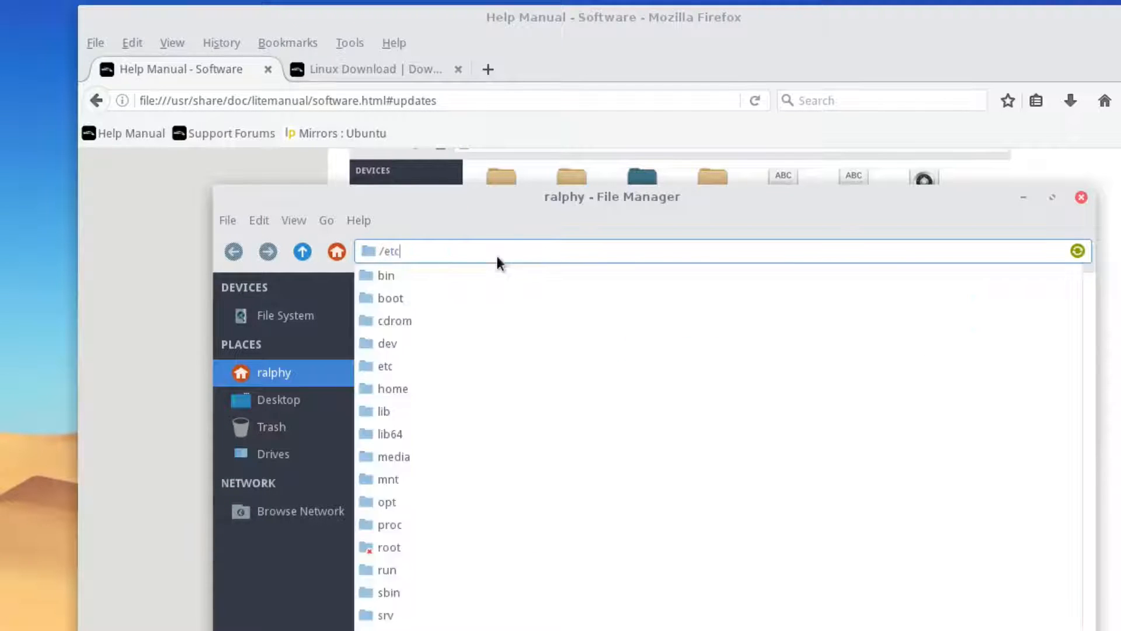
type("t")
key("Return")
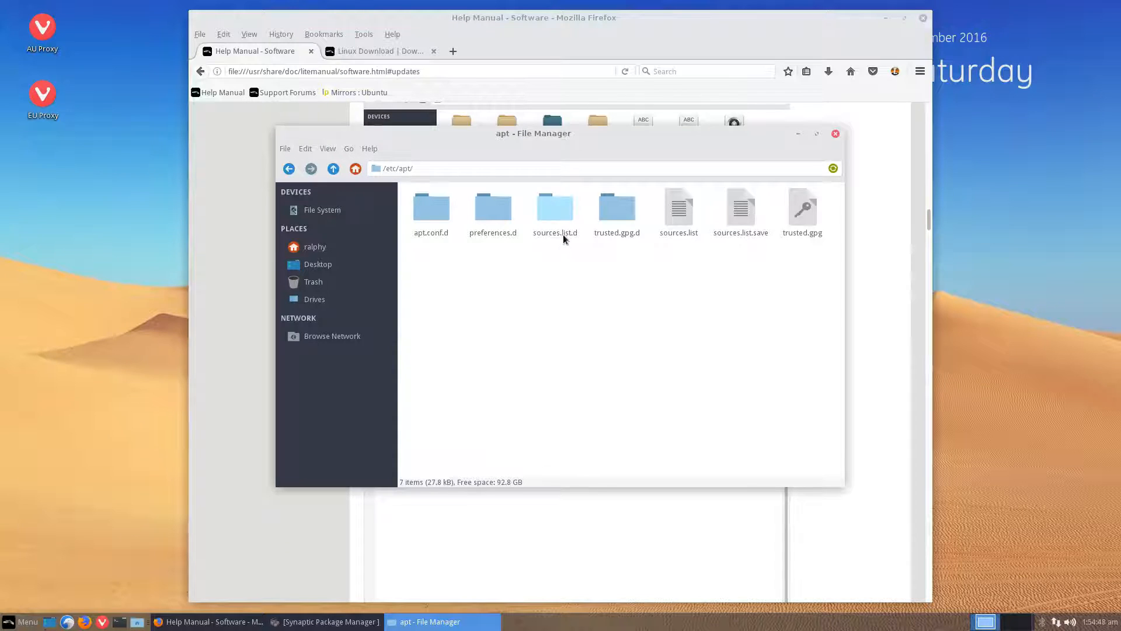
- Open the sources.list.d folder as administrator, authenticating with the account password
right_click(560, 219)
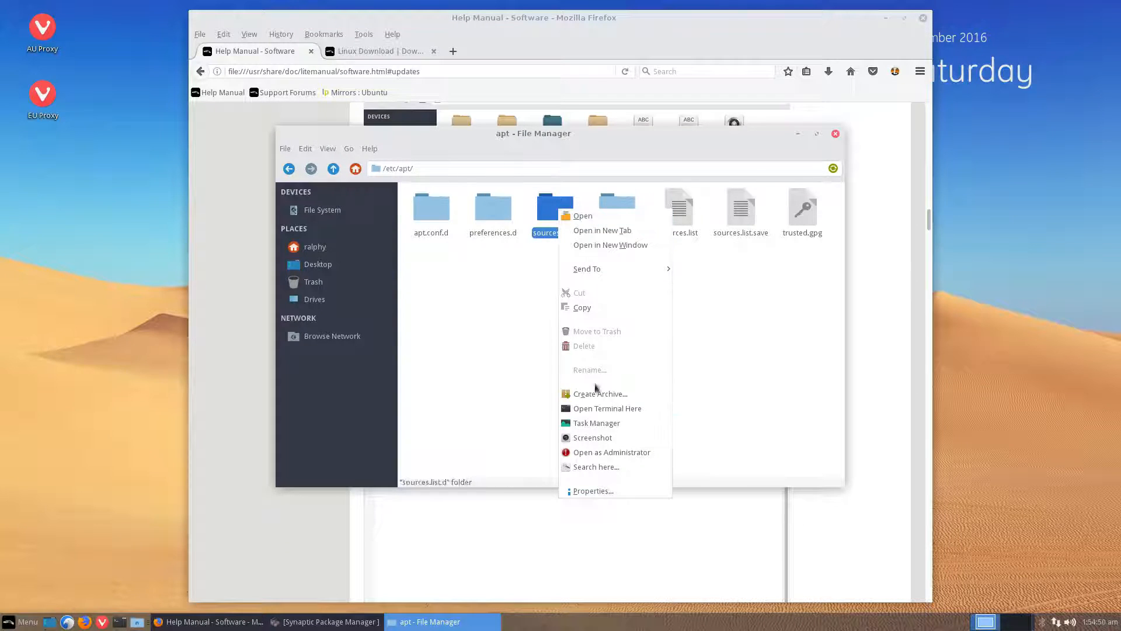
left_click(599, 451)
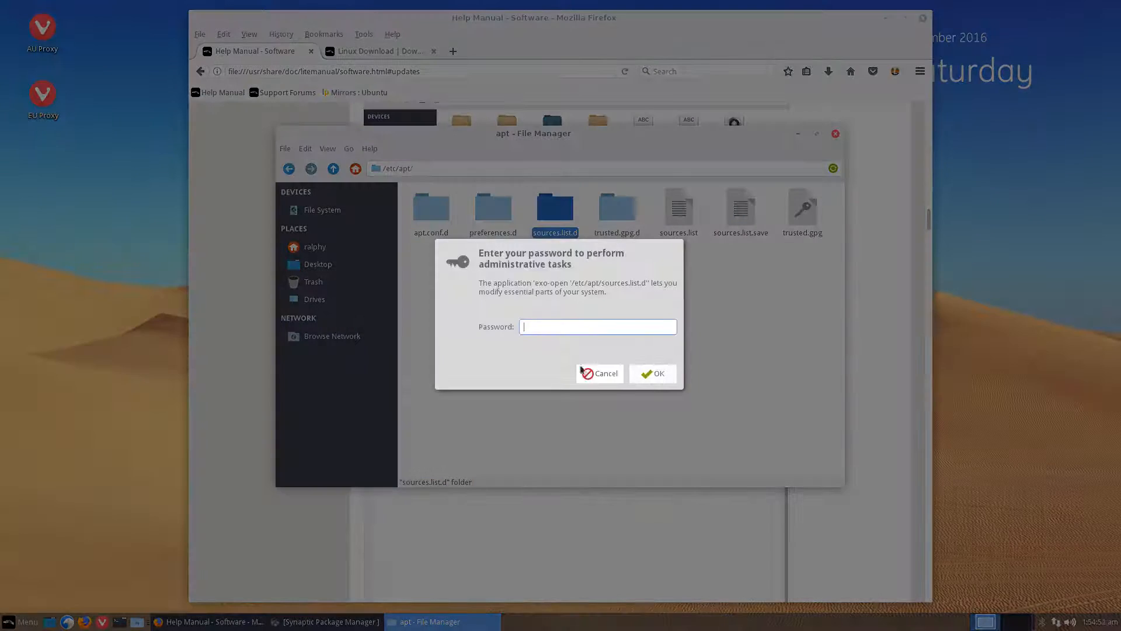
type("••")
key("Return")
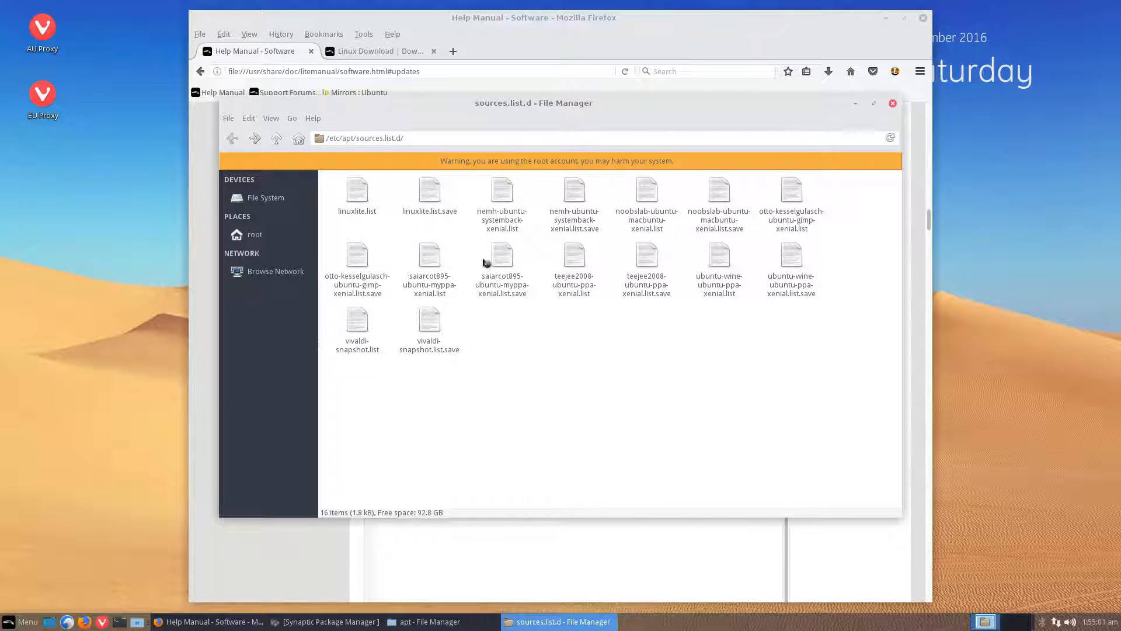
- Open linuxlite.list in Leafpad and move the editor window slightly lower over the file manager
right_click(358, 197)
left_click(403, 201)
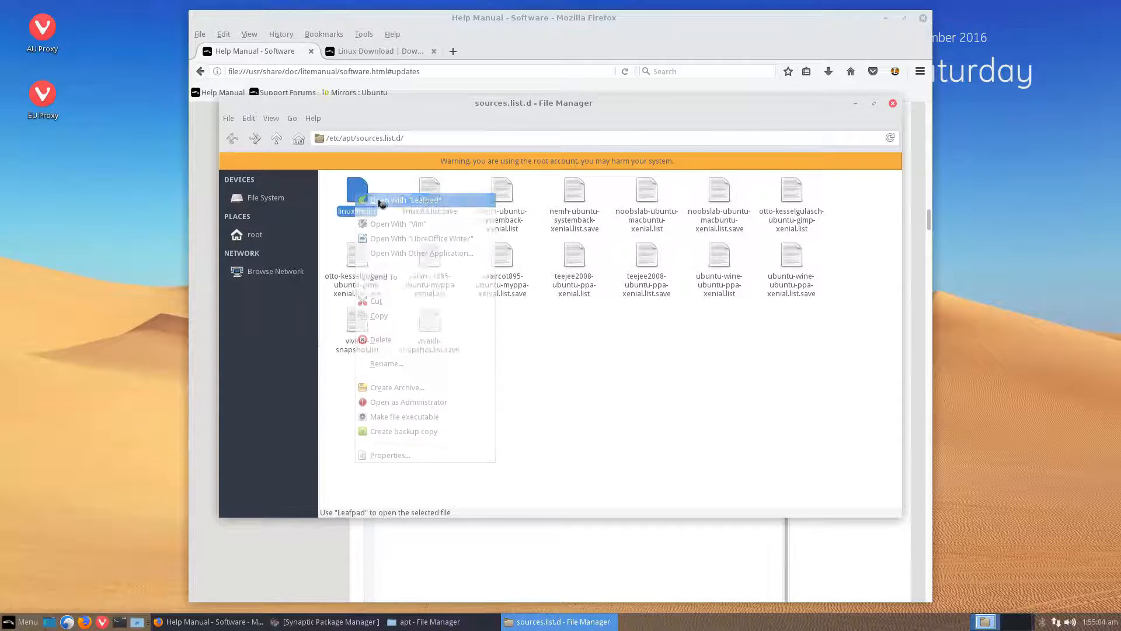
left_click_drag(520, 186, 549, 211)
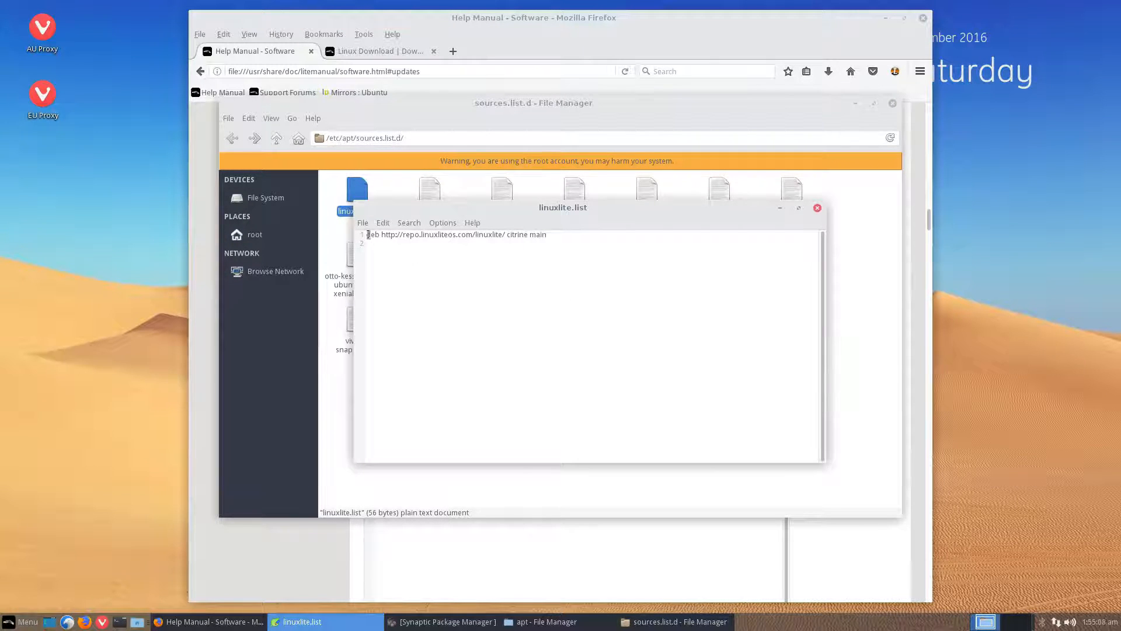
- Comment out the existing repository line with # and begin a new line above it with "deb https"
left_click_drag(366, 235, 562, 238)
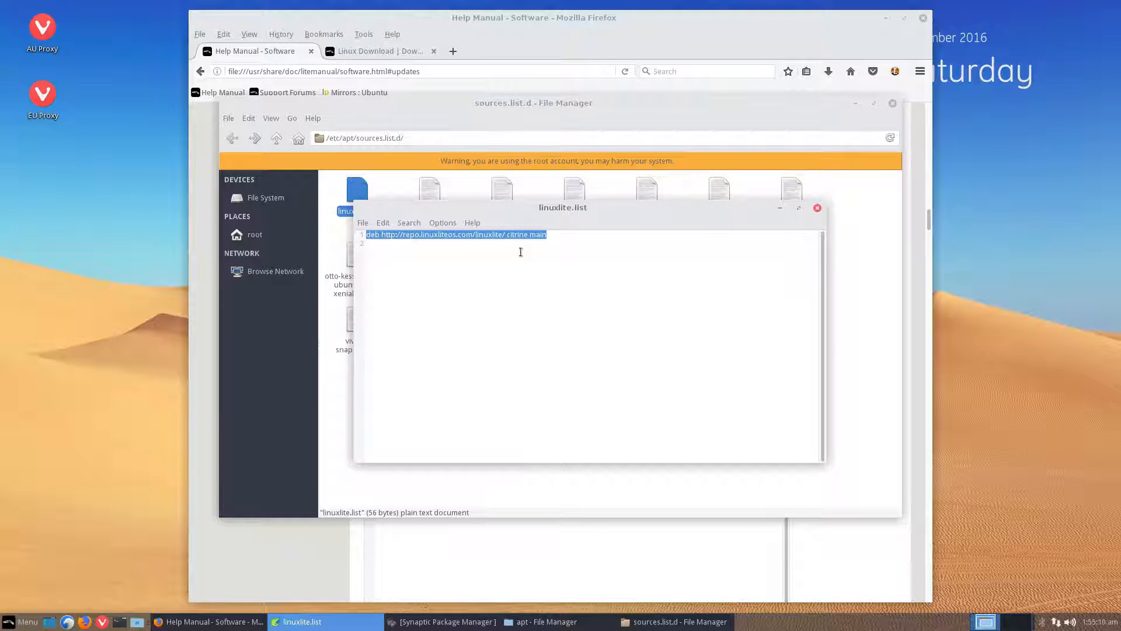
key("Home")
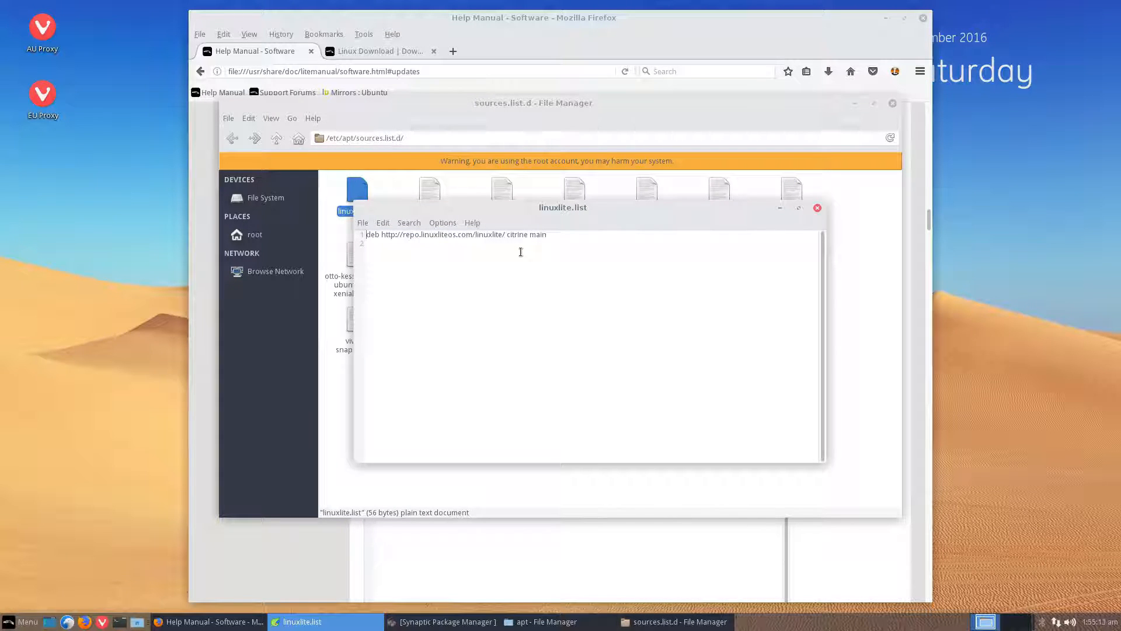
type("#")
key("Return")
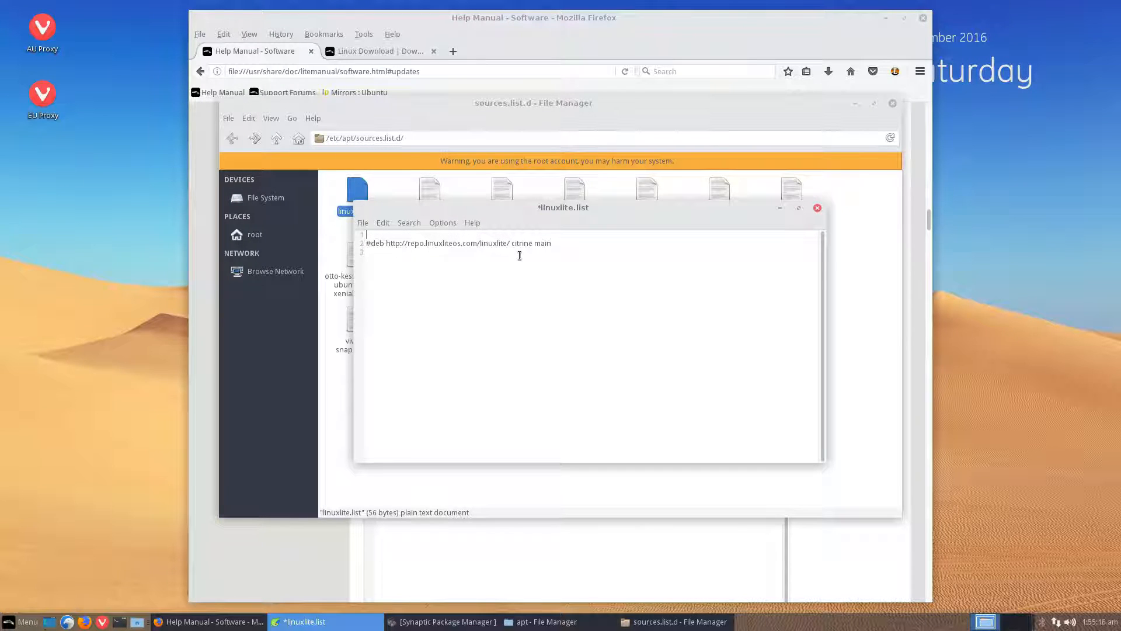
type("deb")
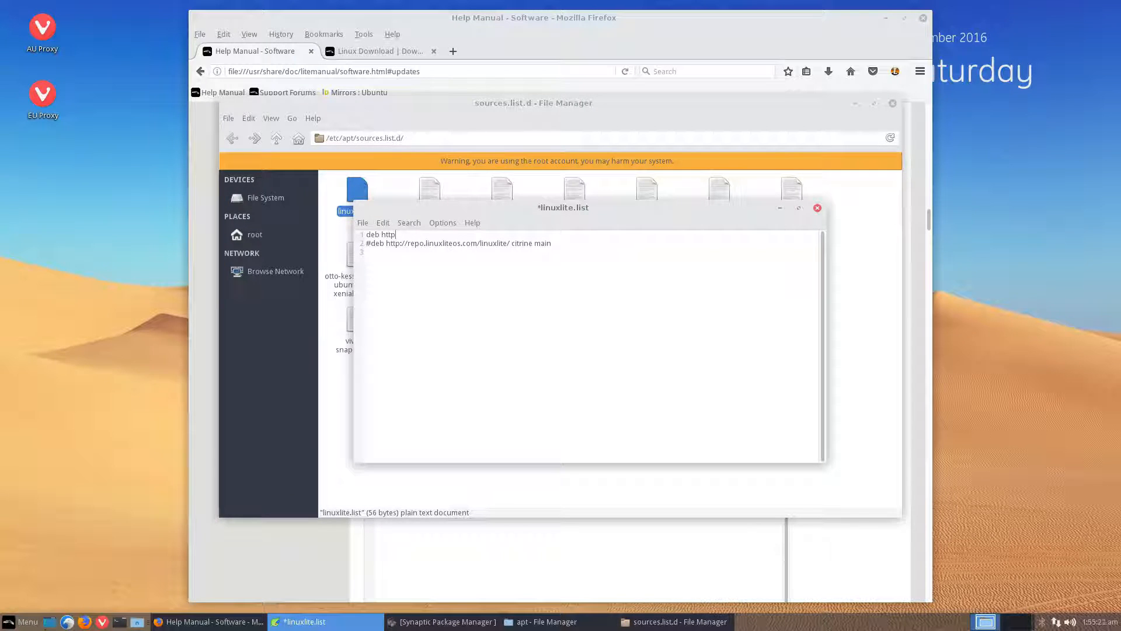
type("https")
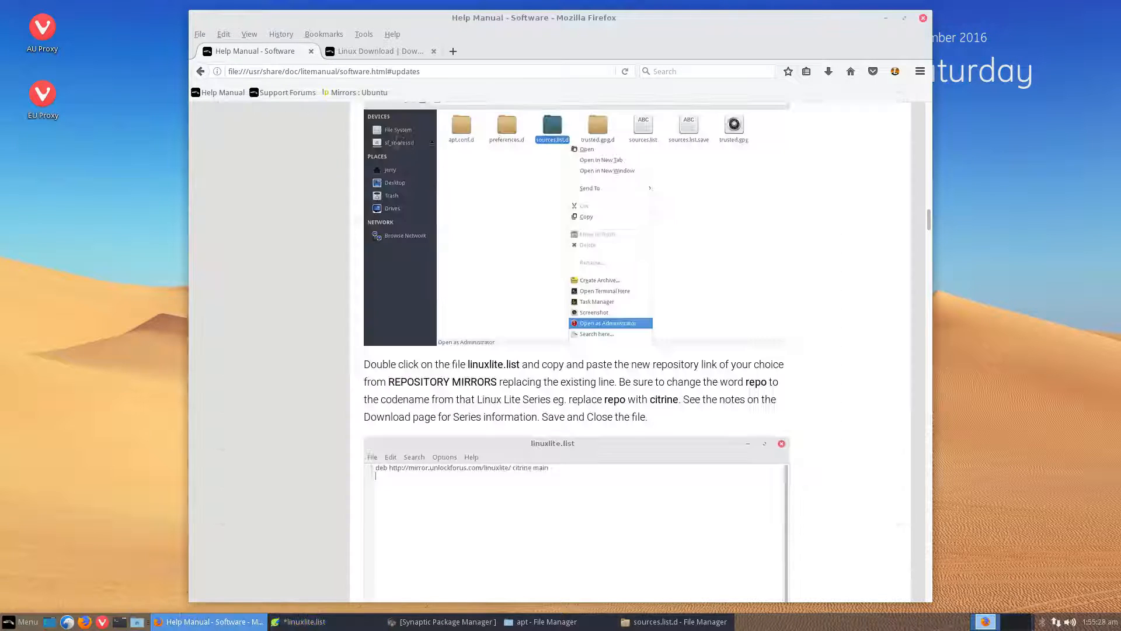
left_click(183, 621)
left_click(454, 51)
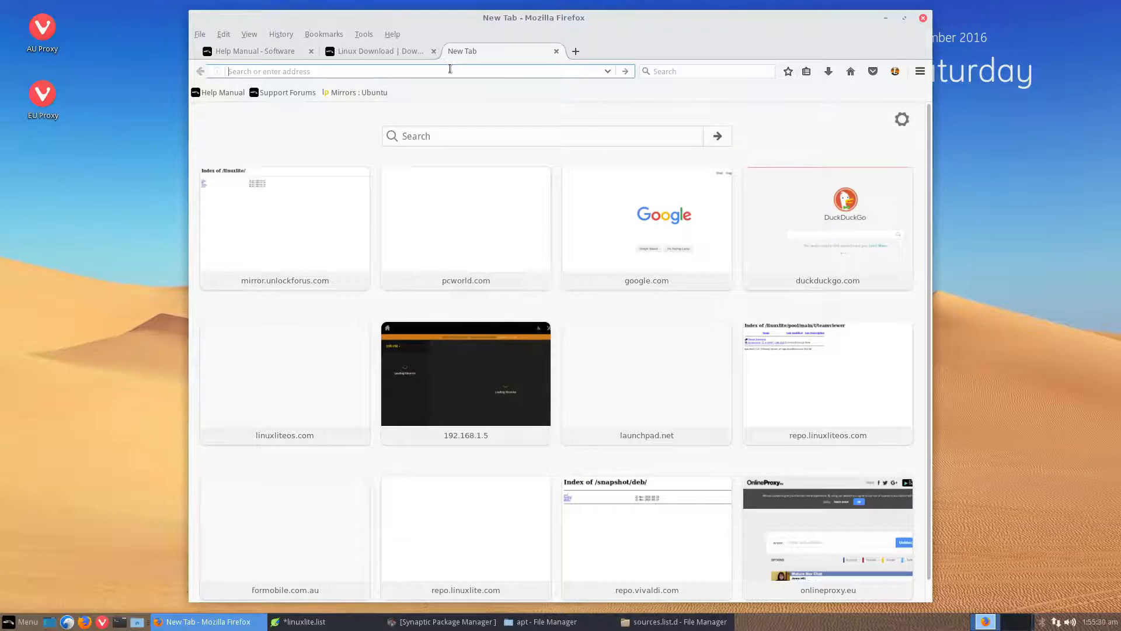
type("https://")
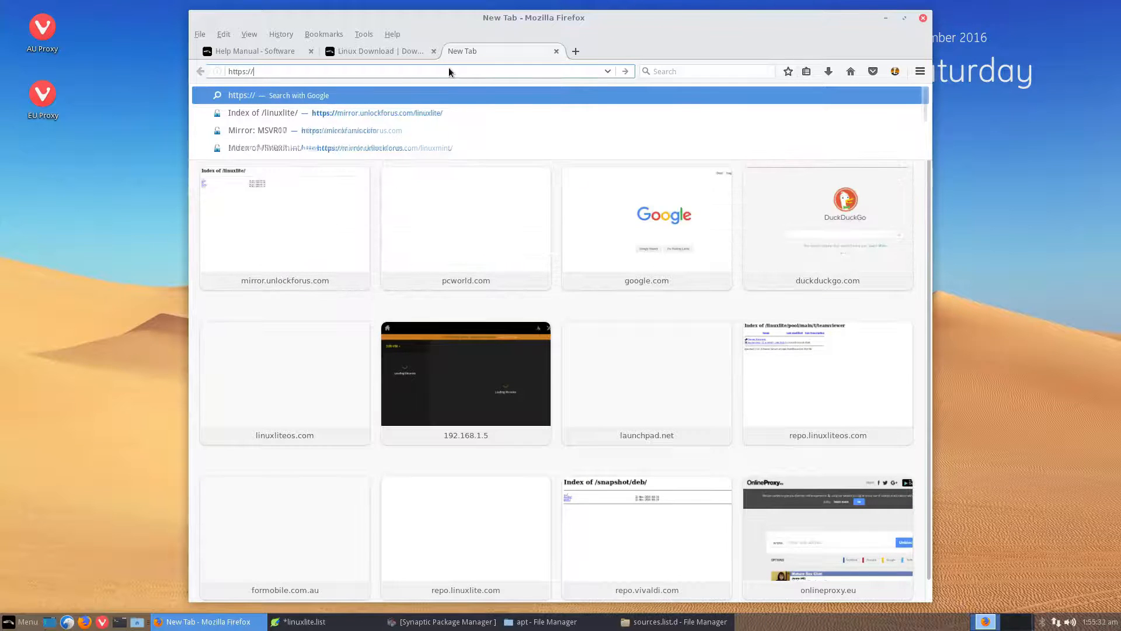
type("mir")
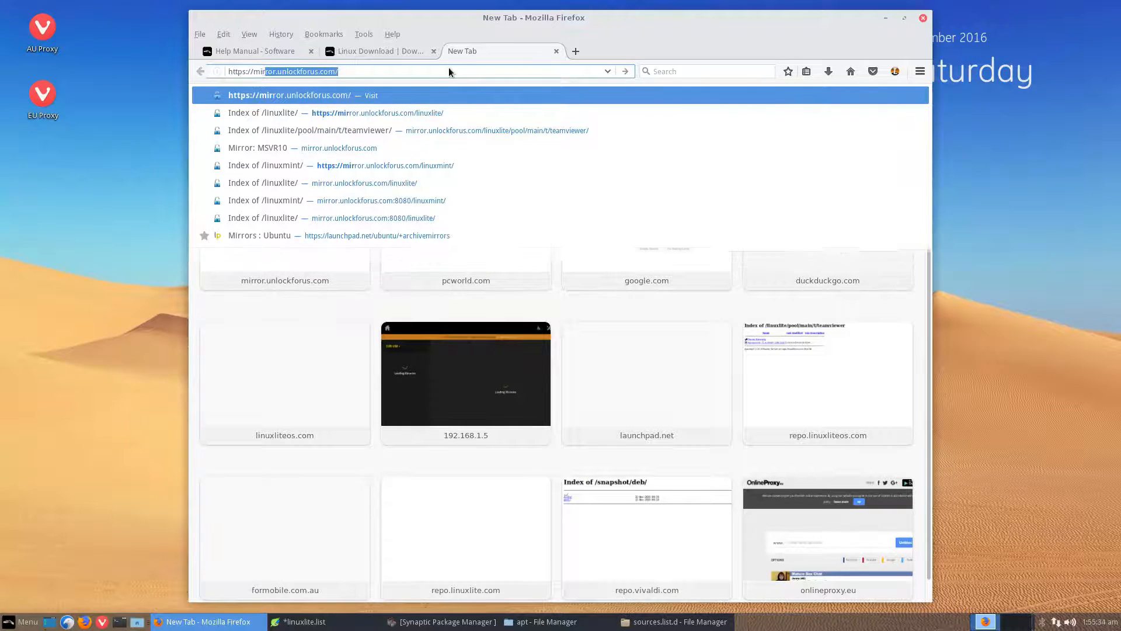
key("Return")
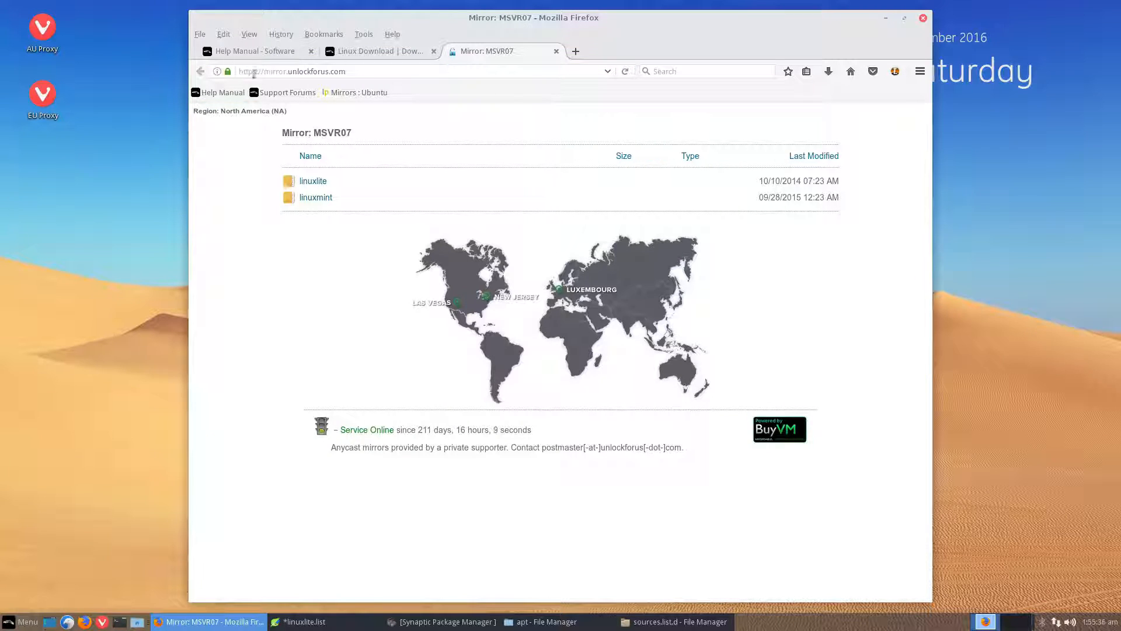
left_click(886, 18)
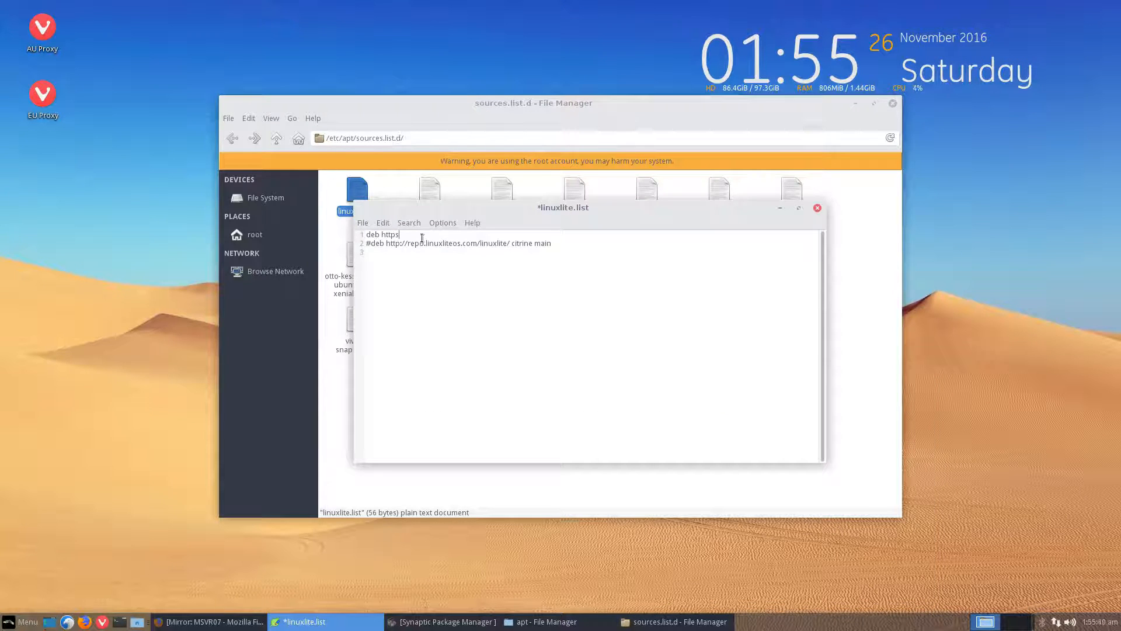
key("BackSpace")
type(":")
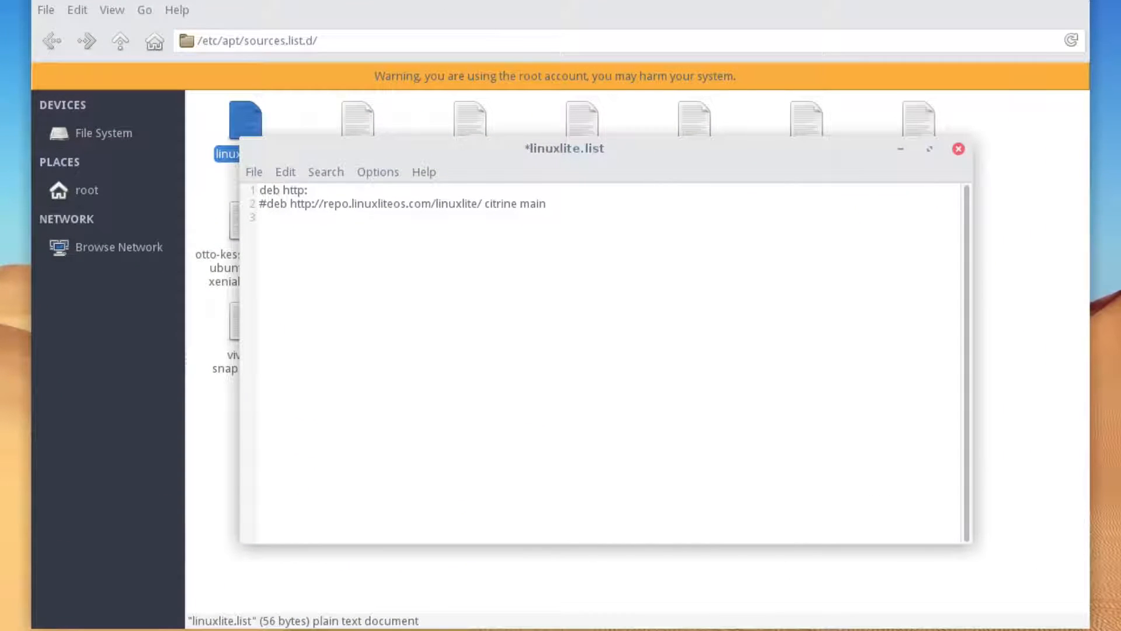
type("//mirror.unlockforus.")
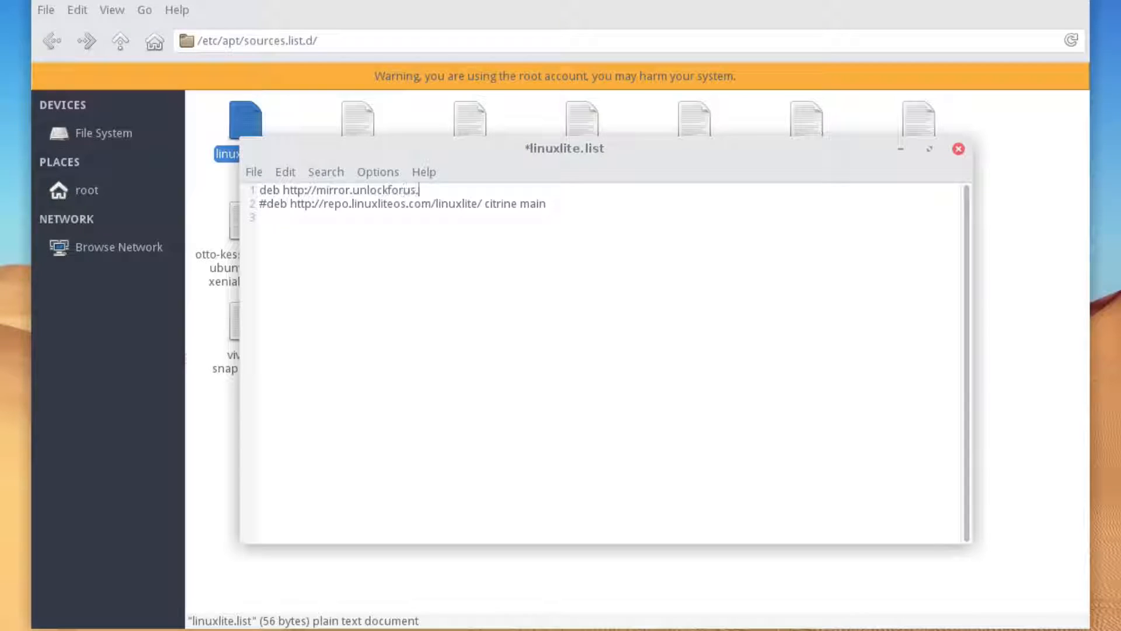
type("com/linuxlite/")
double_click(496, 204)
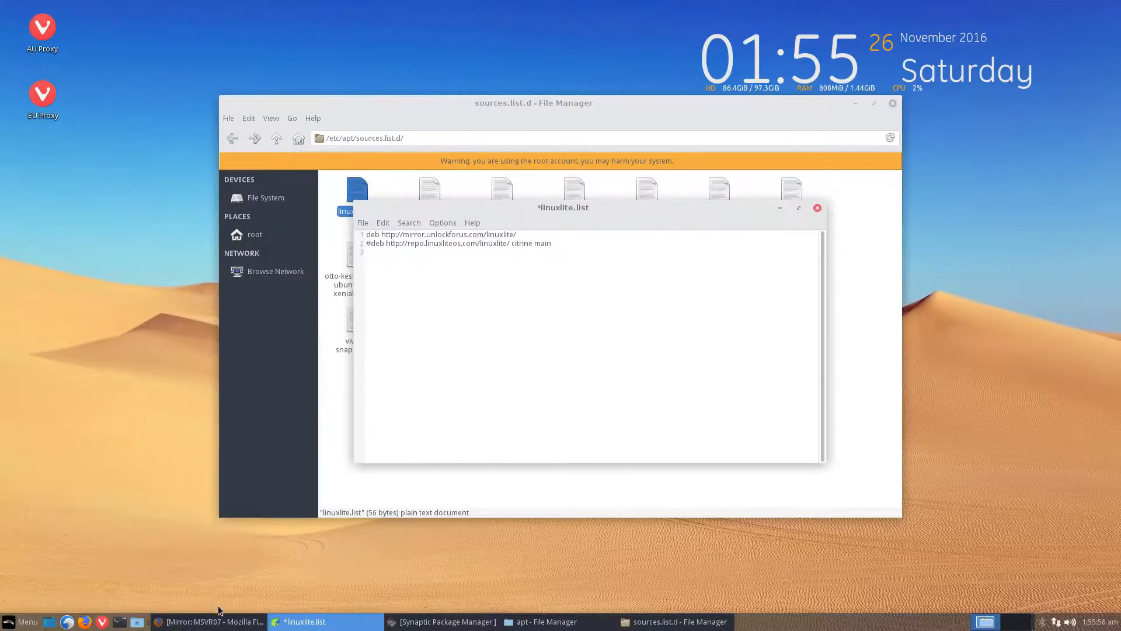
- Check the Help Manual's release codename instruction and the notes under REPOSITORY MIRRORS on the Linux Lite download page
left_click(216, 619)
left_click(256, 52)
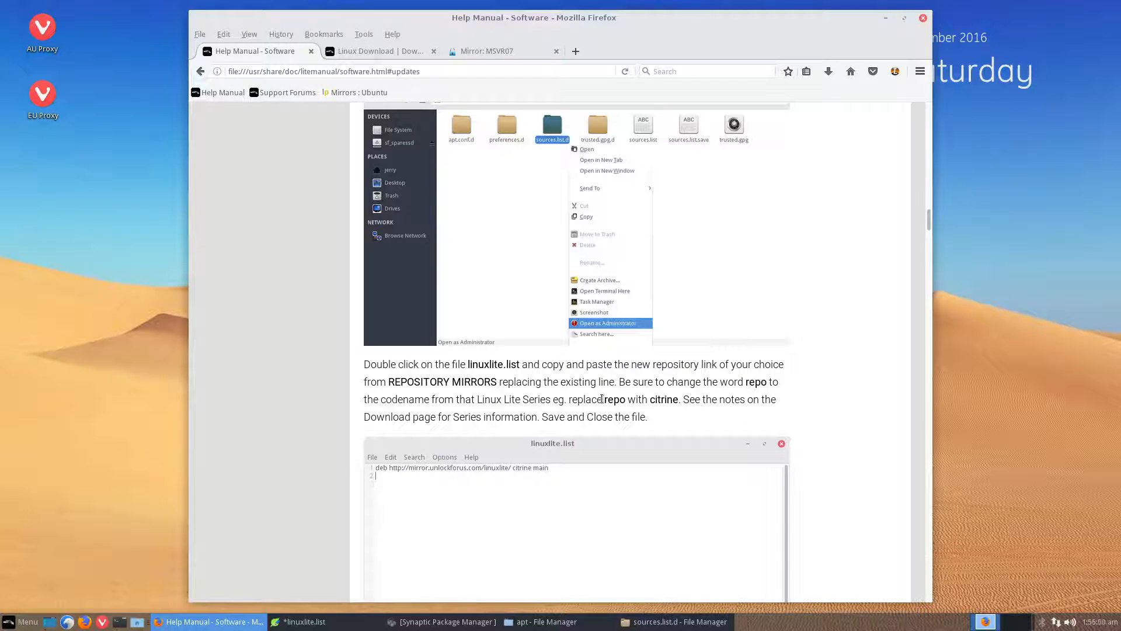
left_click(387, 49)
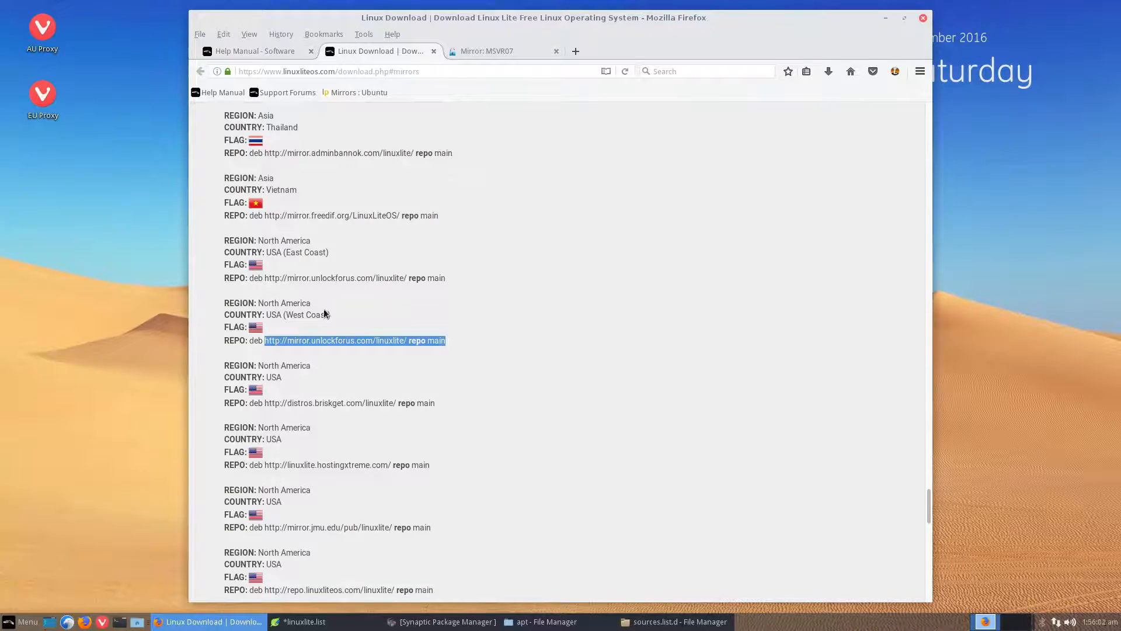
scroll(353, 303, "up", 10)
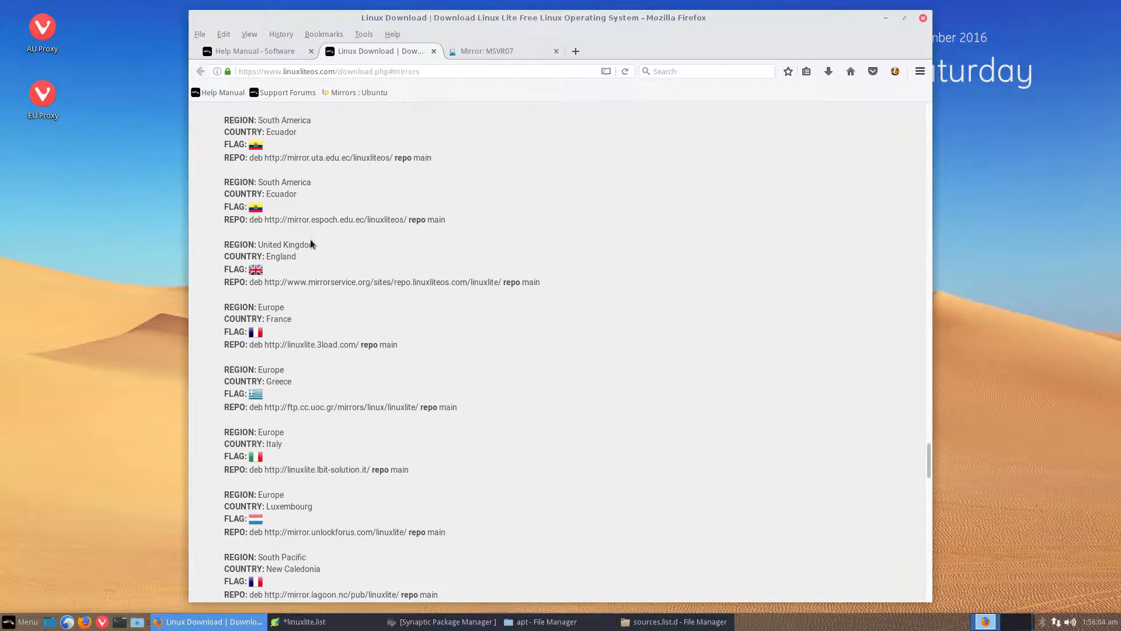
scroll(325, 257, "up", 9)
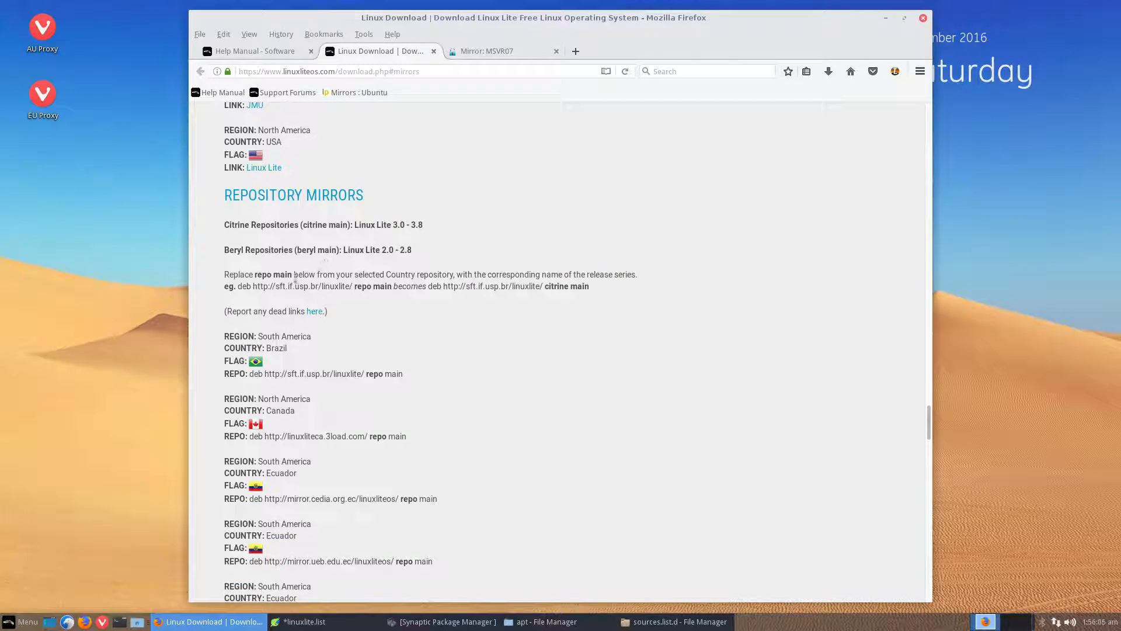
- Read the release series note for the repository mirrors, and copy "citrine main" onto the end of the new mirror line in linuxlite.list
left_click_drag(242, 274, 439, 274)
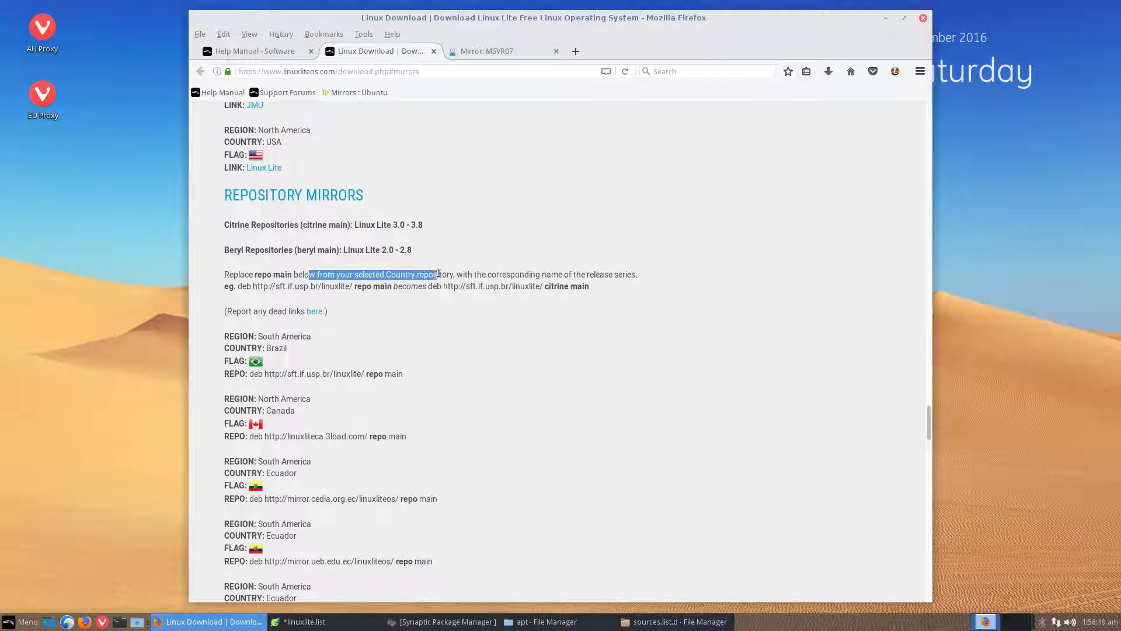
left_click_drag(225, 274, 636, 275)
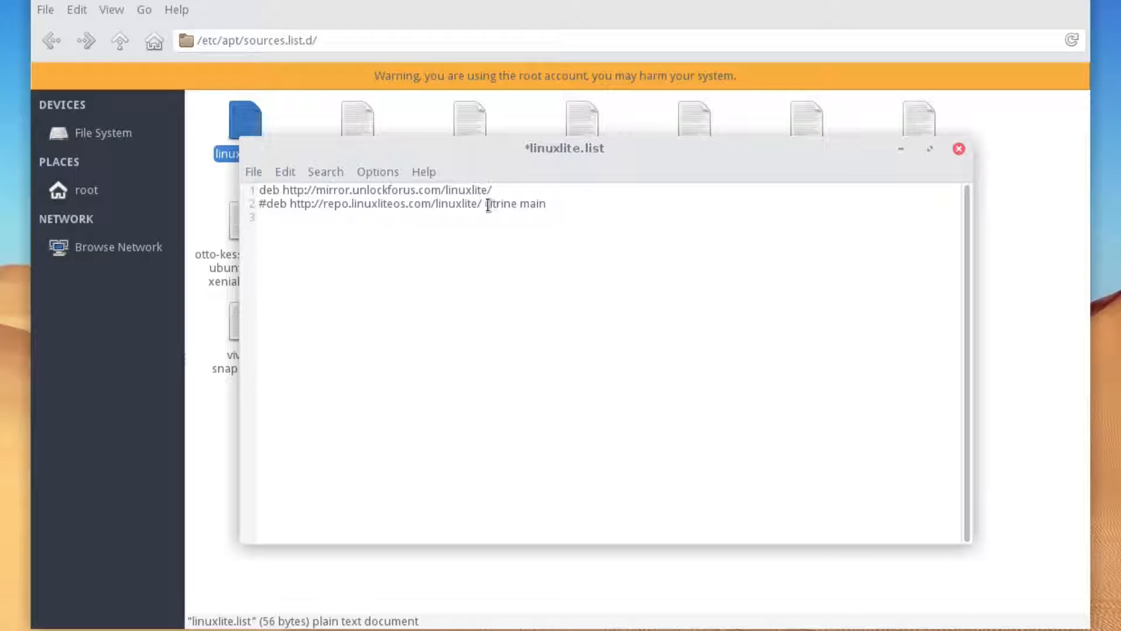
left_click_drag(486, 204, 547, 204)
right_click(526, 204)
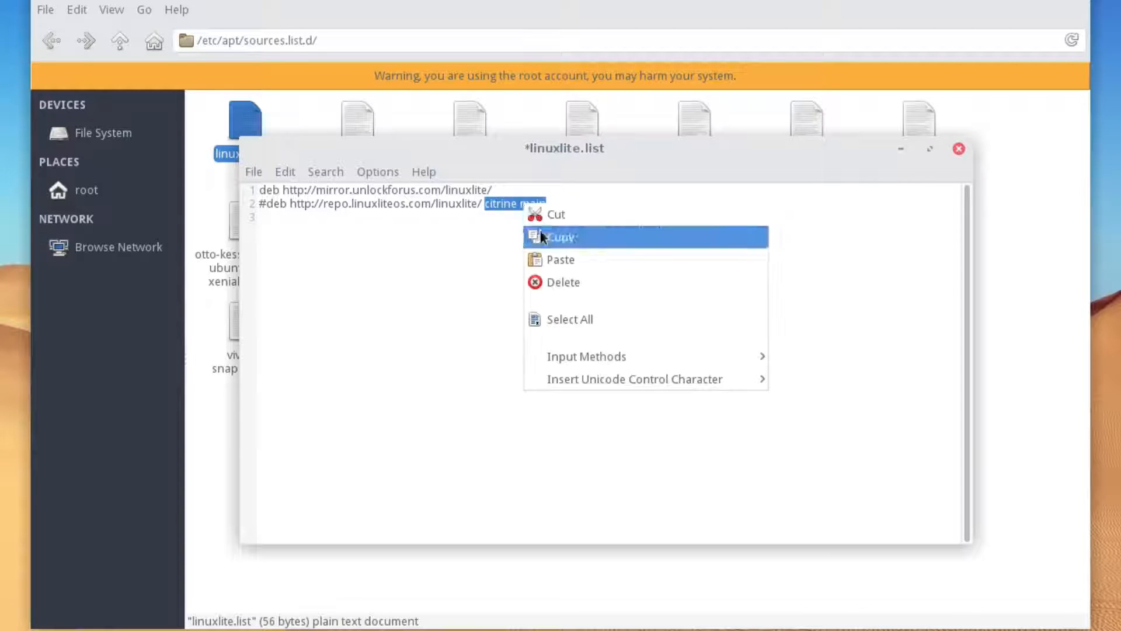
left_click(543, 236)
left_click(524, 187)
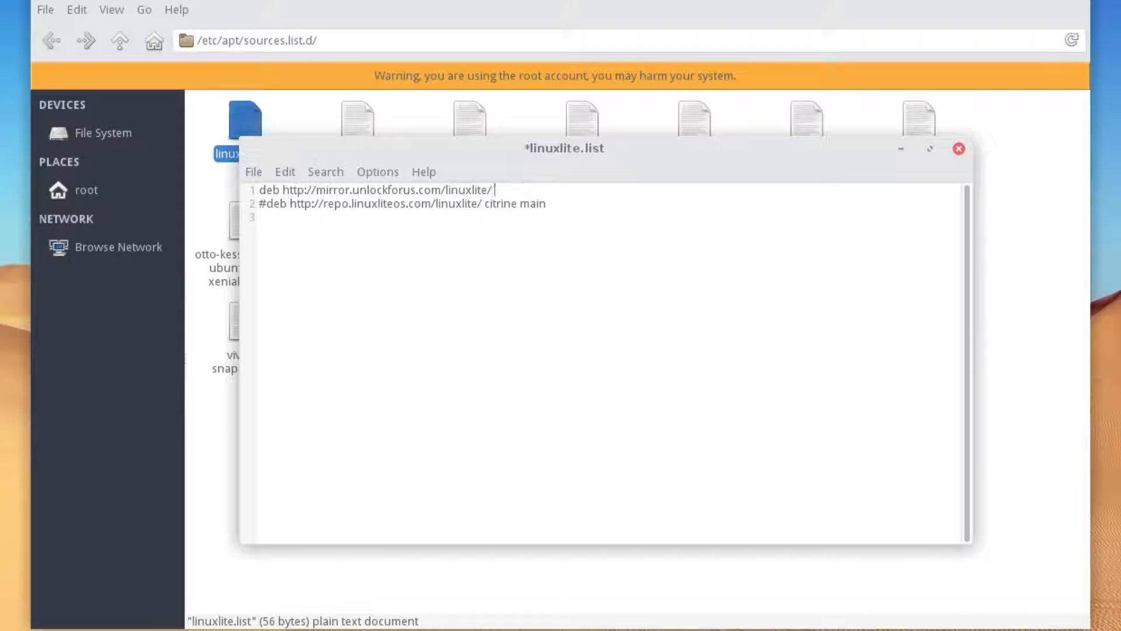
key("ctrl+v")
left_click(552, 204)
- Copy the complete mirror.unlockforus.com line, and close linuxlite.list with its changes saved
left_click_drag(557, 189, 259, 192)
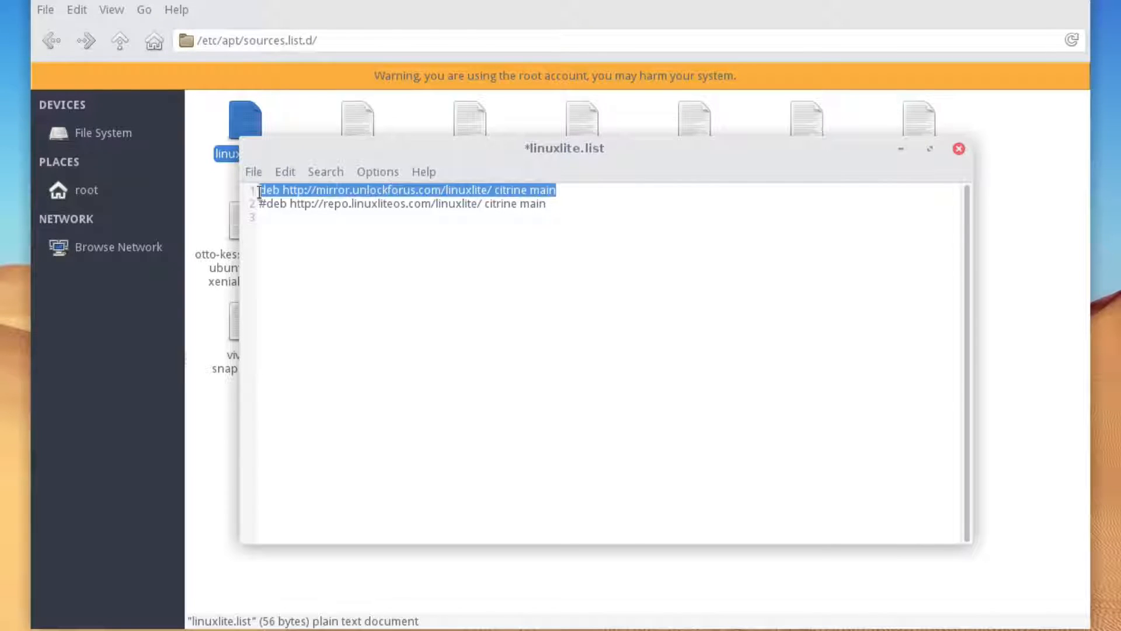
right_click(319, 188)
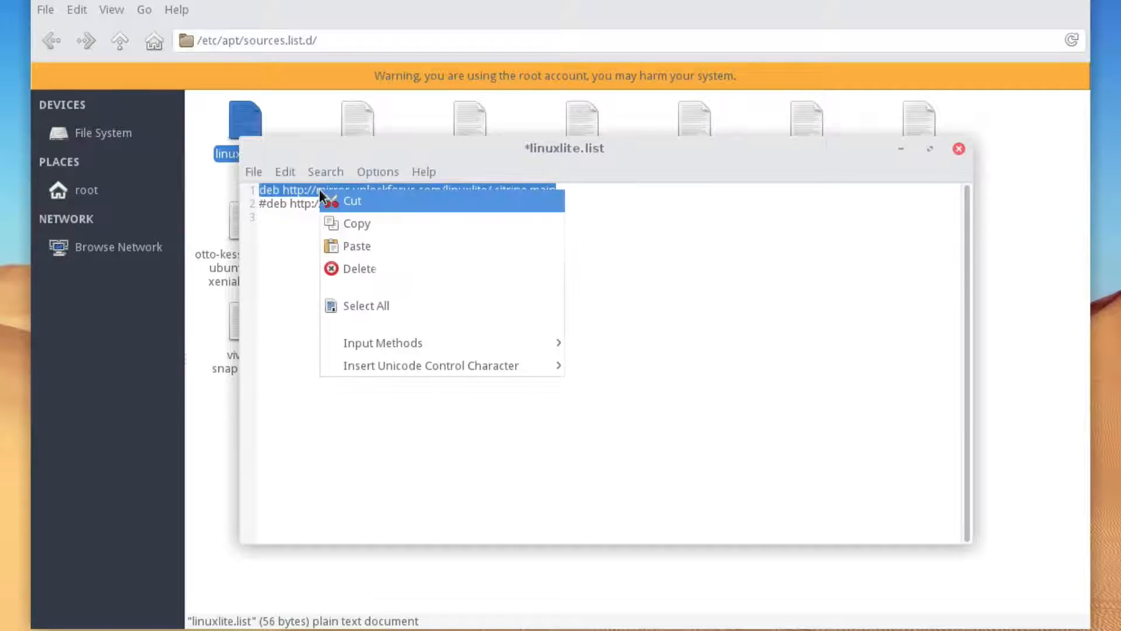
left_click(362, 230)
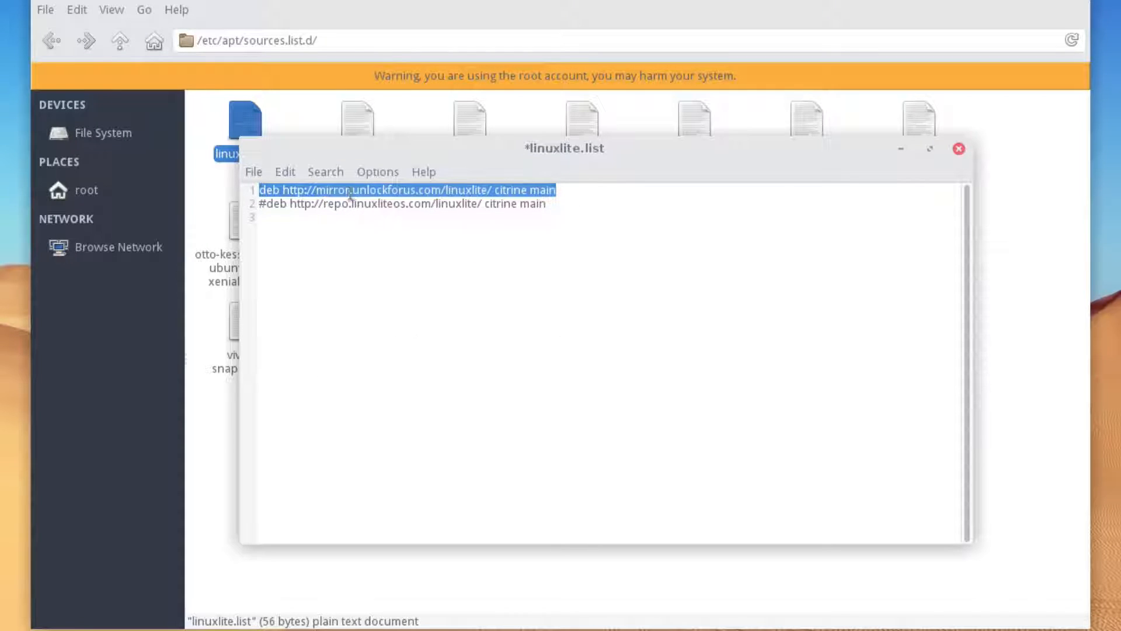
left_click(959, 149)
left_click(671, 411)
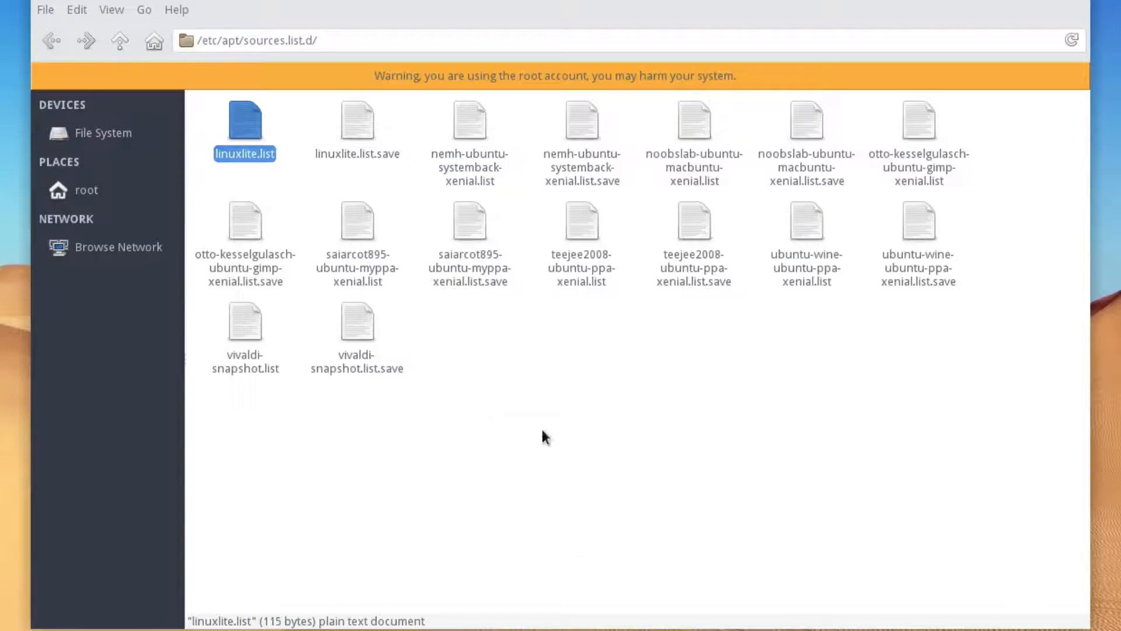
- Open linuxlite.list.save in Leafpad, comment out the existing repository line with #, and paste the copied mirror line above it
right_click(355, 130)
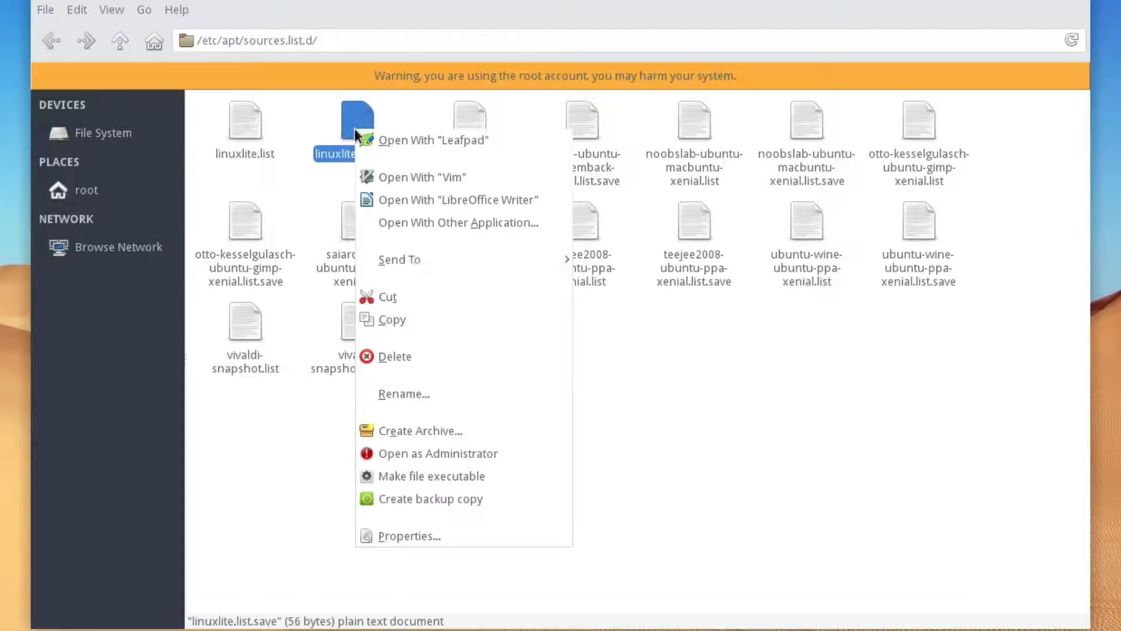
left_click(386, 143)
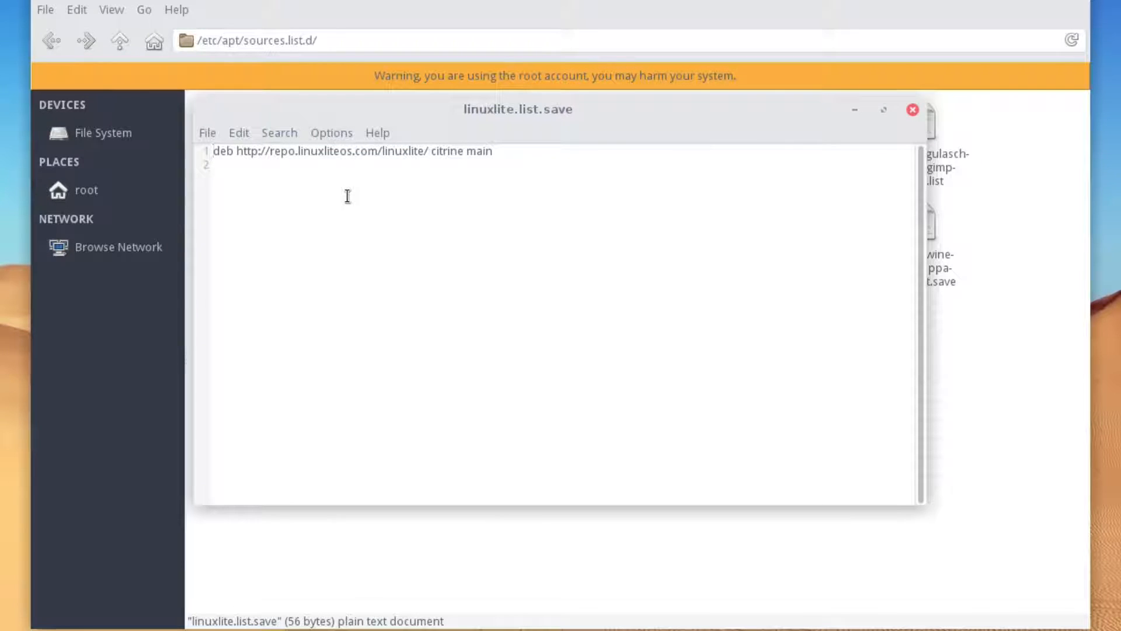
type("#")
key("Home")
key("Return")
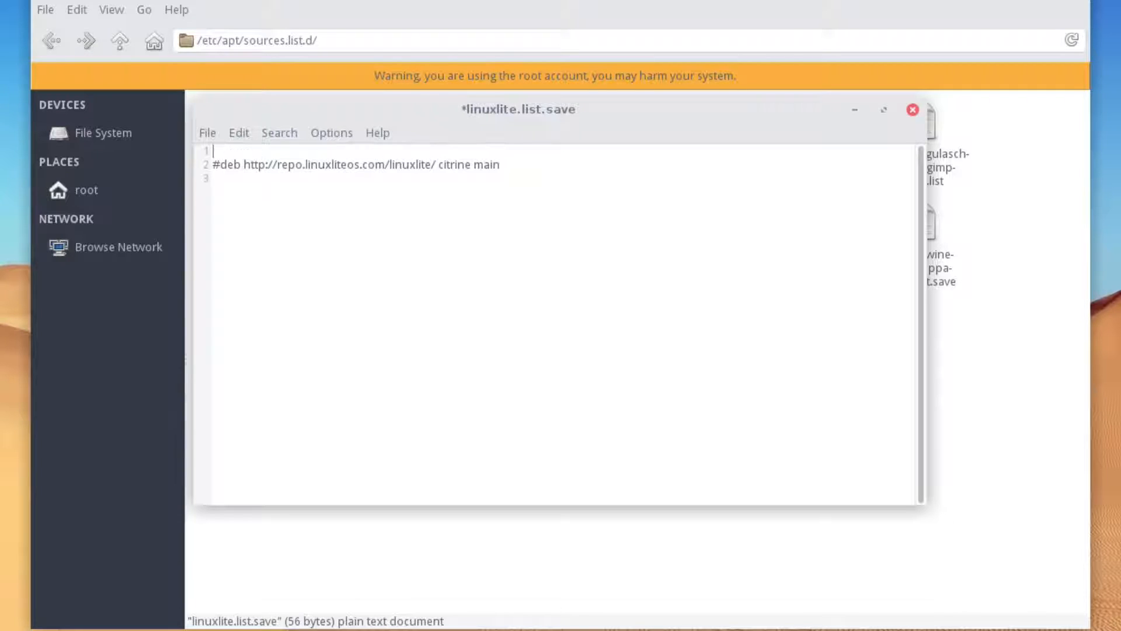
key("ctrl+v")
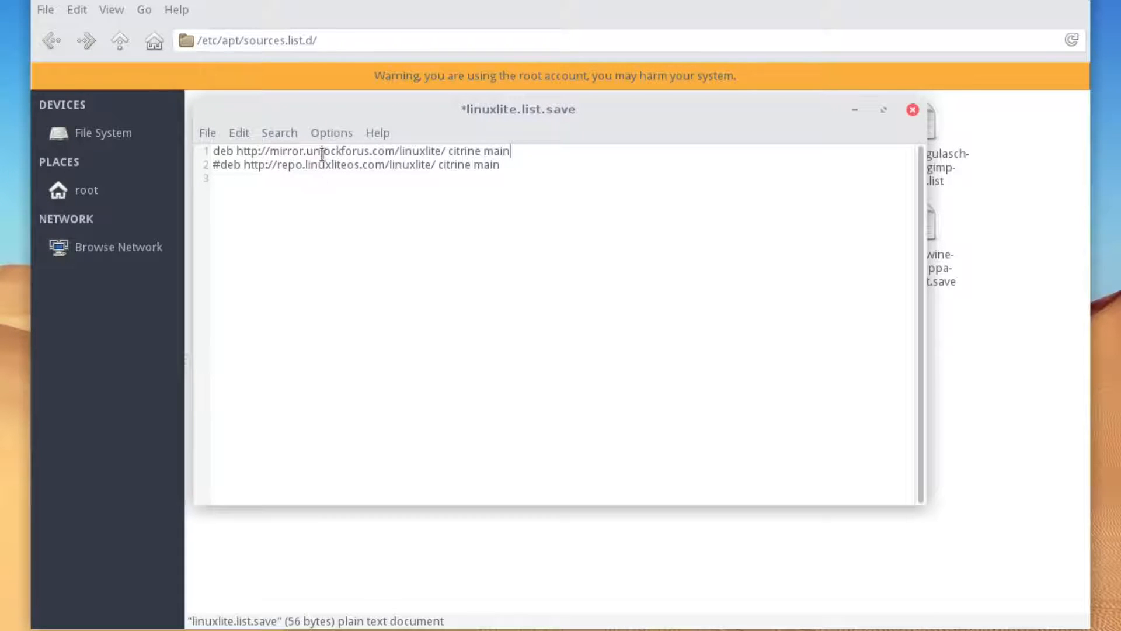
- Check the pasted mirror line, save and close linuxlite.list.save, and close both File Manager windows
left_click_drag(321, 150, 526, 151)
left_click(526, 151)
left_click(912, 111)
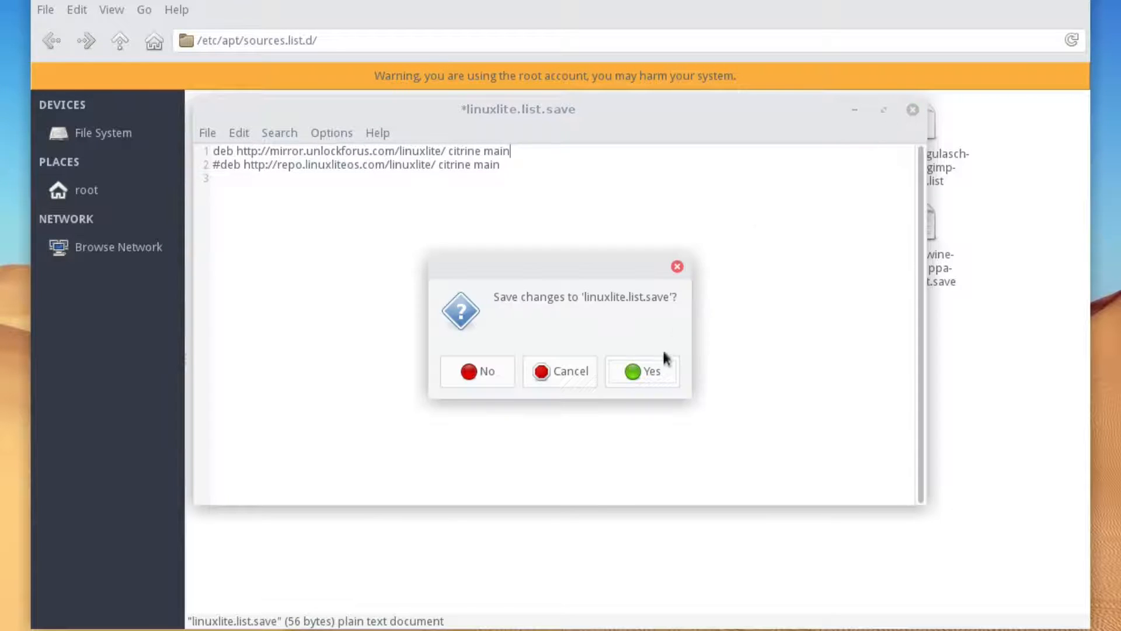
left_click(656, 373)
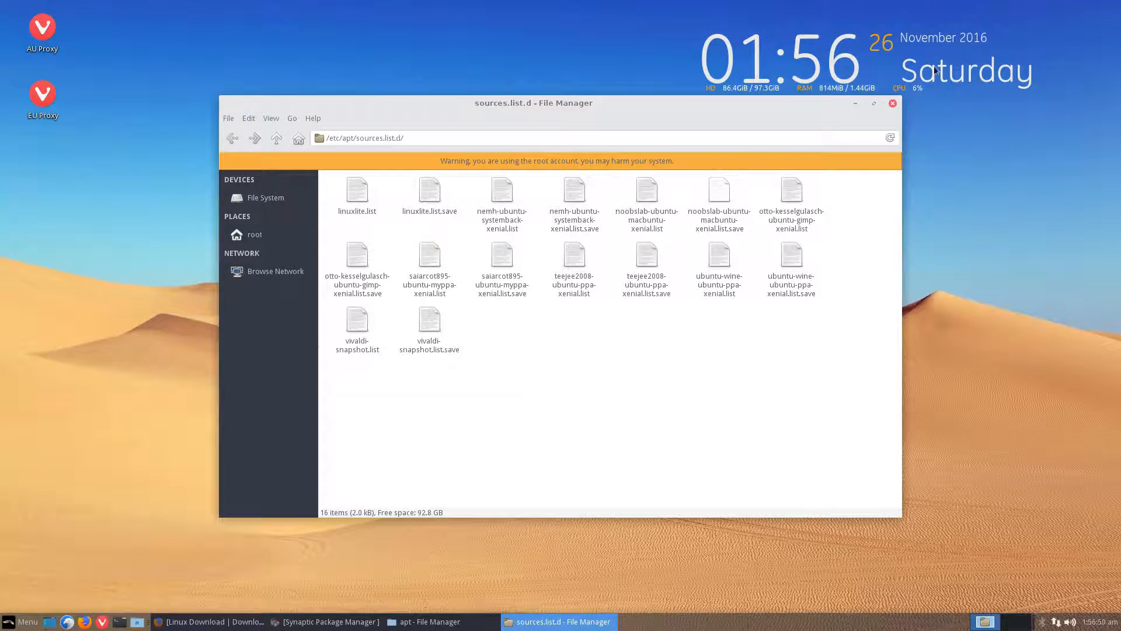
left_click(893, 104)
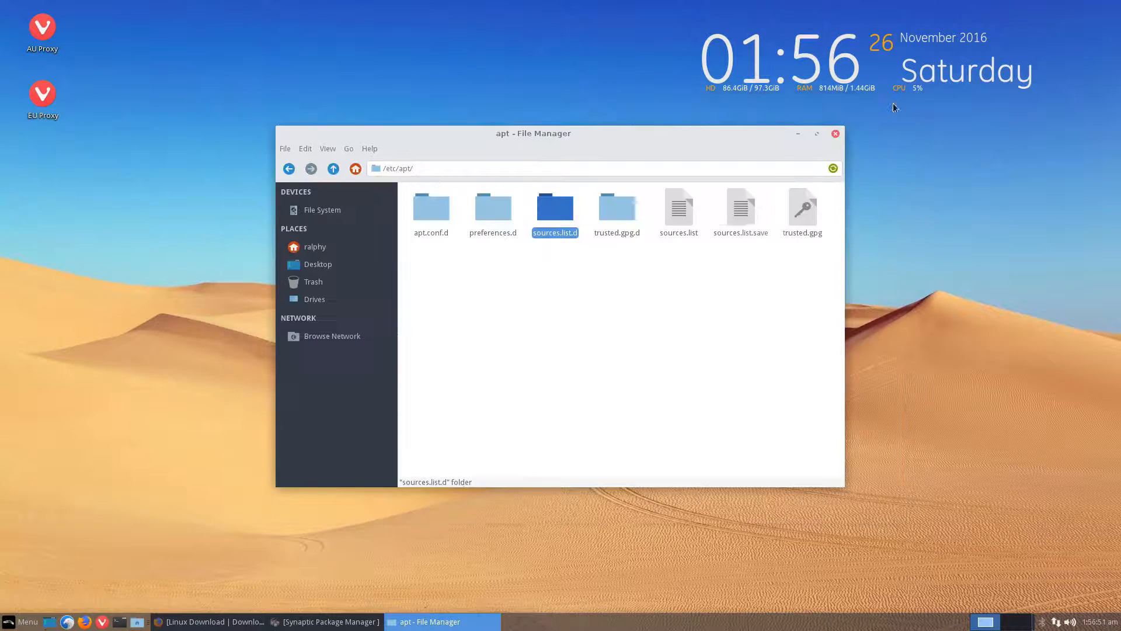
left_click(836, 134)
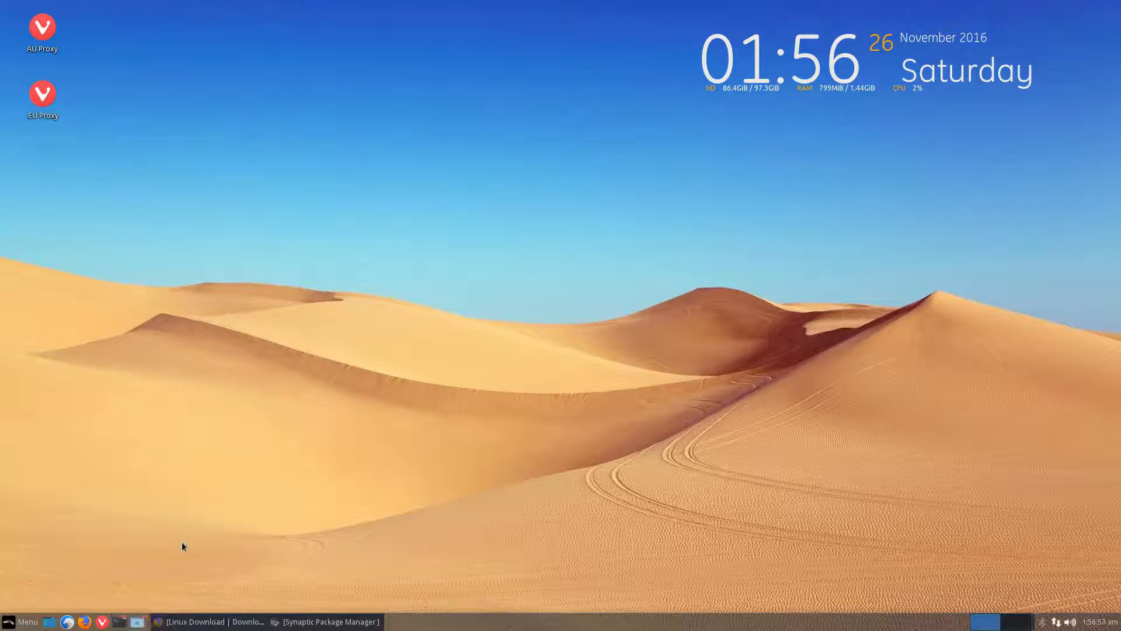
- Open a terminal and run "sudo apt update", entering the account password
left_click(120, 622)
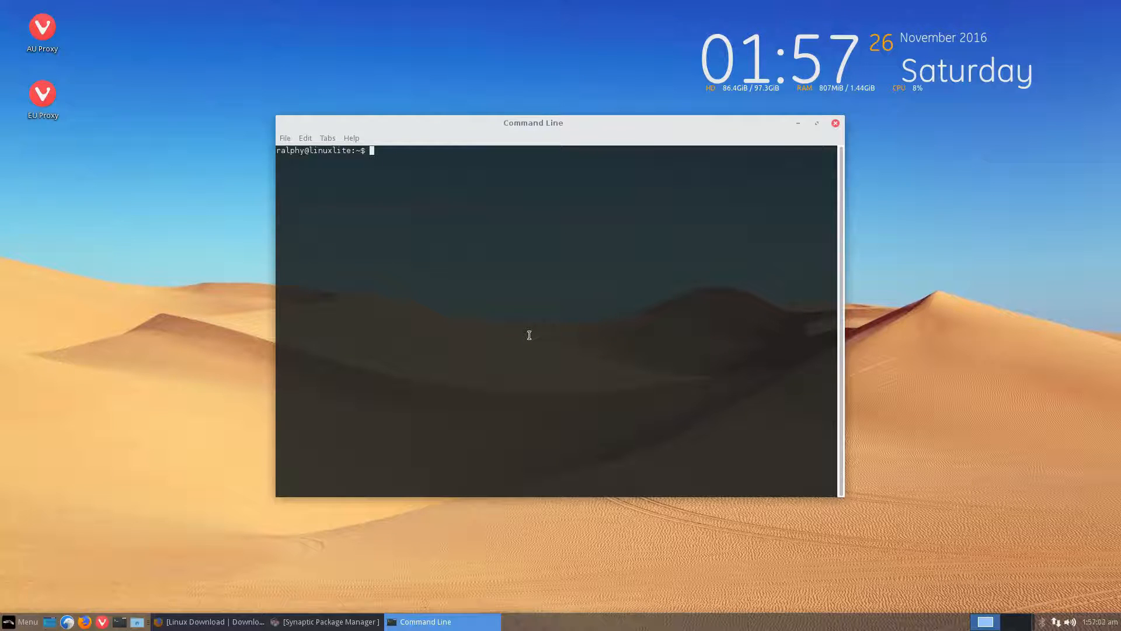
type("sudo apt update")
key("Return")
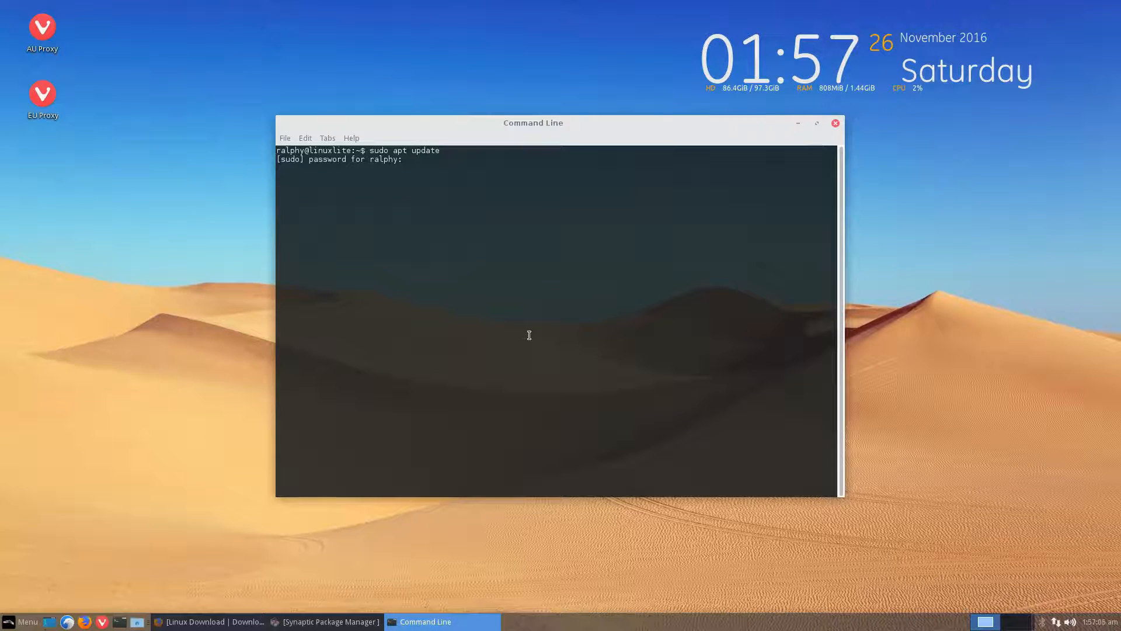
key("Return")
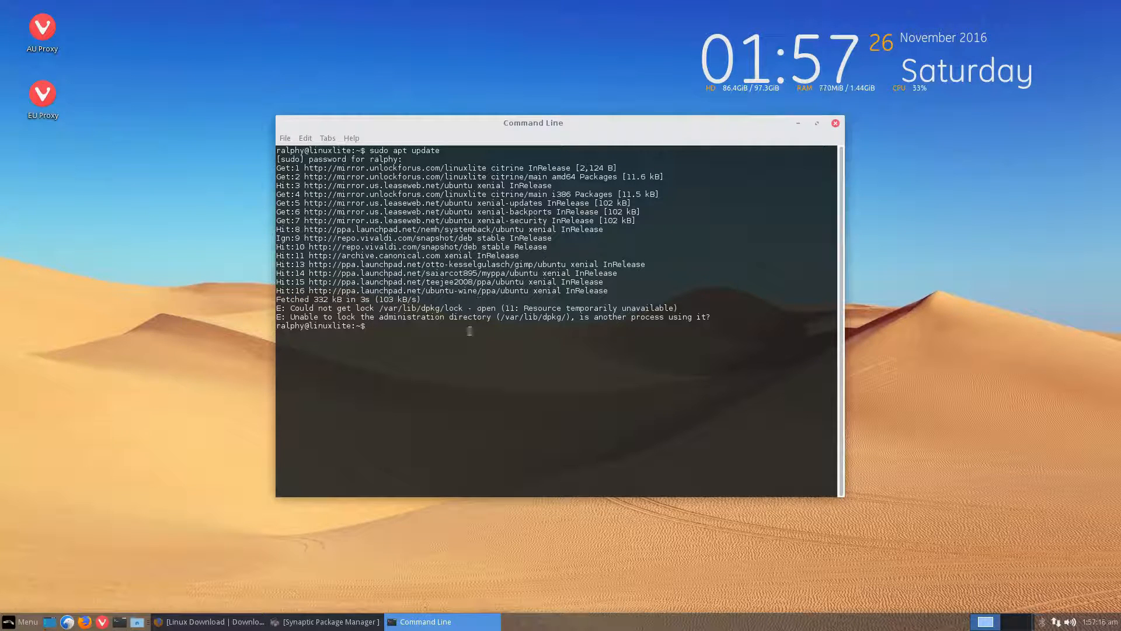
- Review the lock error, close Synaptic Package Manager, and run "sudo apt update" again in the terminal
left_click_drag(515, 308, 568, 317)
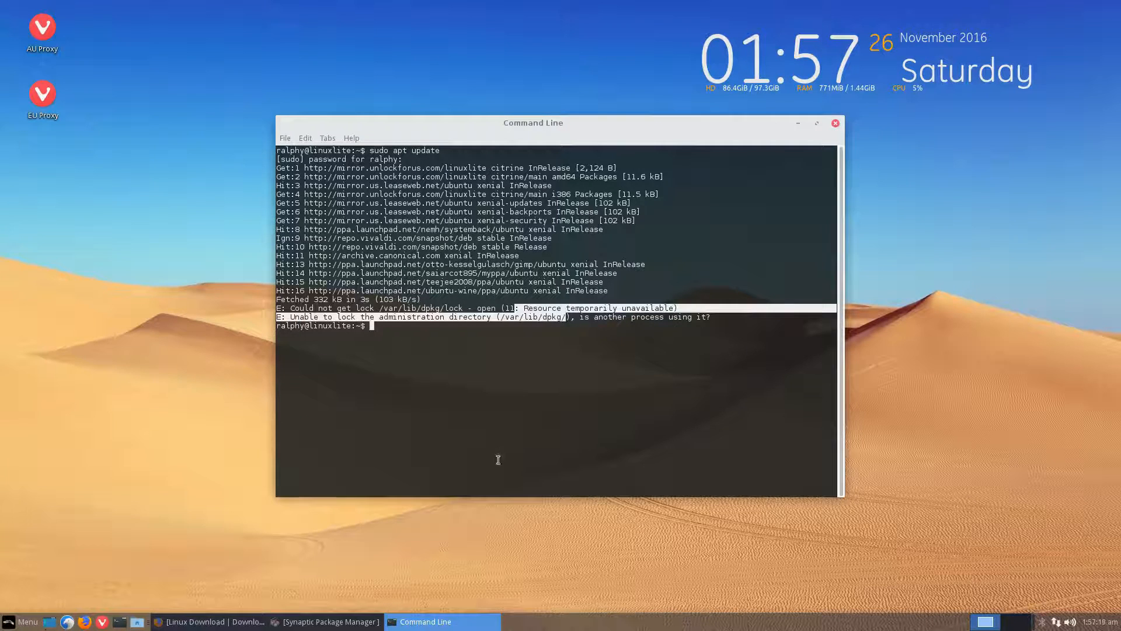
left_click(330, 621)
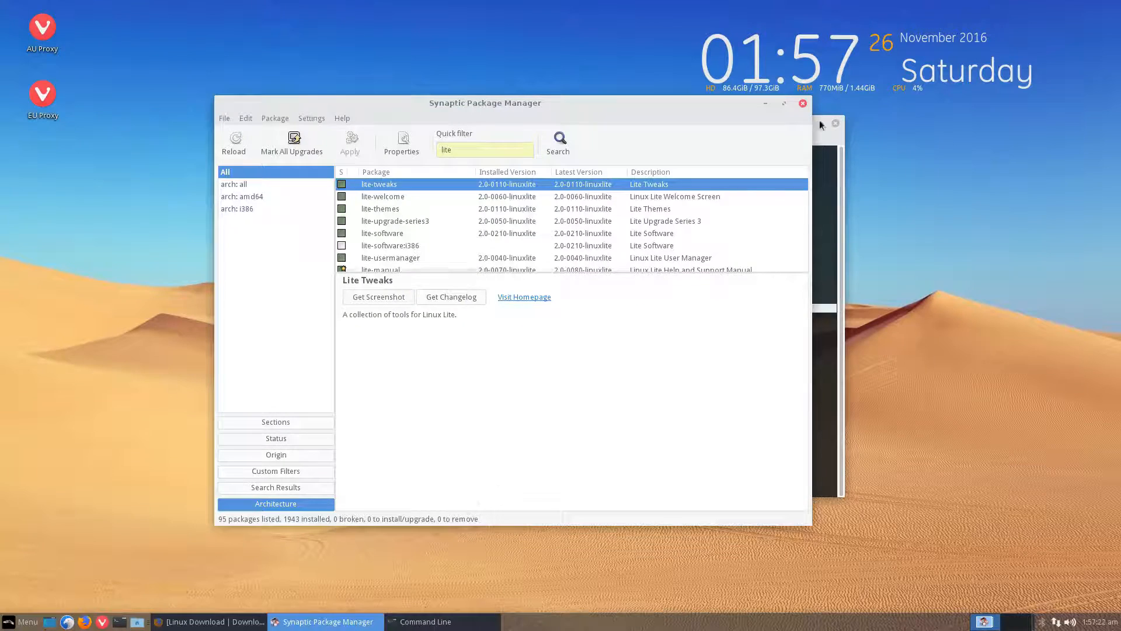
left_click(803, 105)
left_click(536, 445)
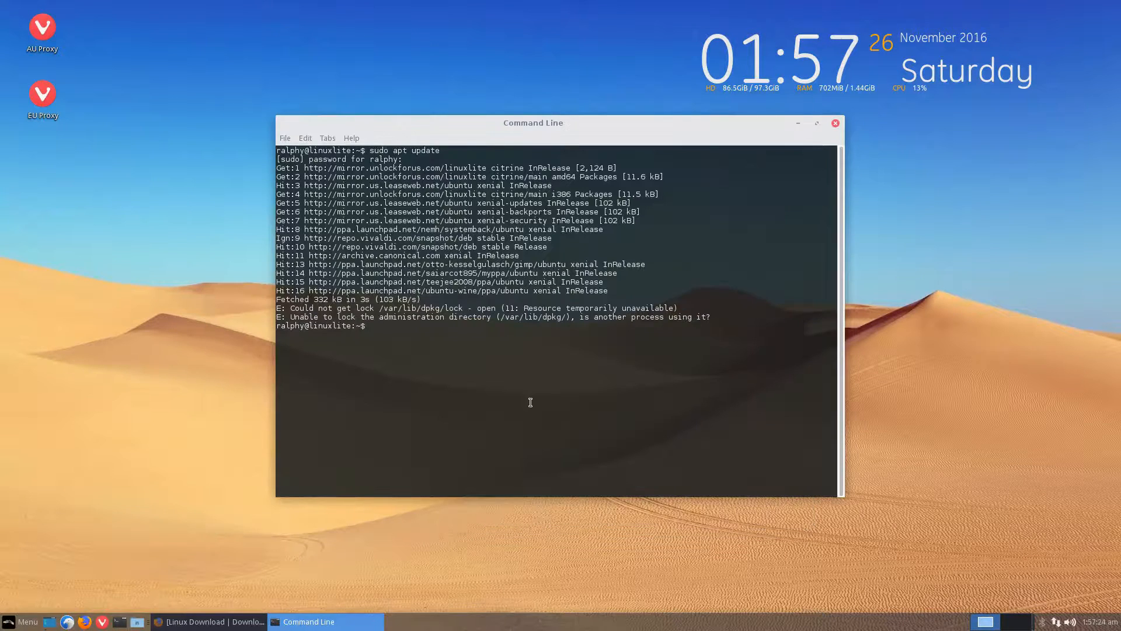
key("Up")
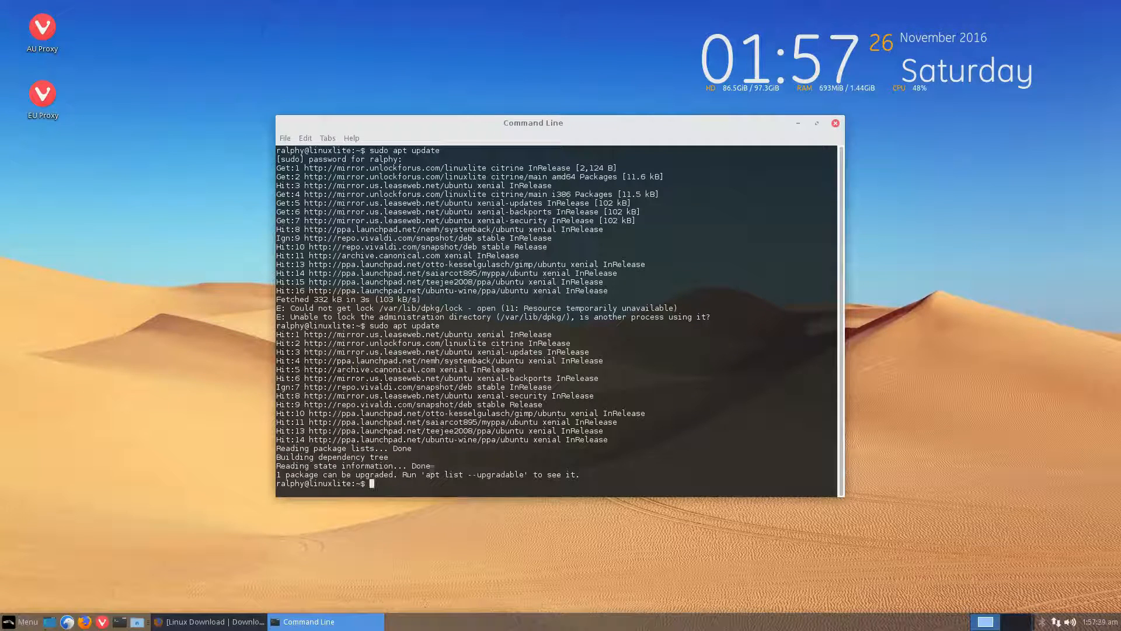
- Review the last lines of the update output and close the terminal
left_click_drag(323, 465, 398, 474)
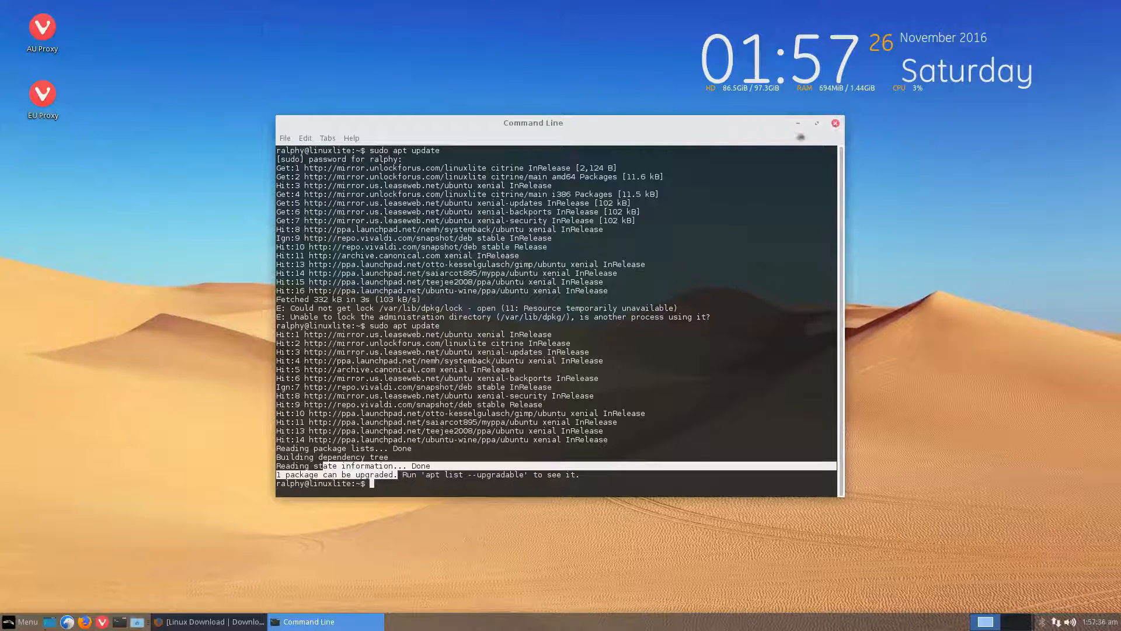
left_click_drag(696, 127, 697, 123)
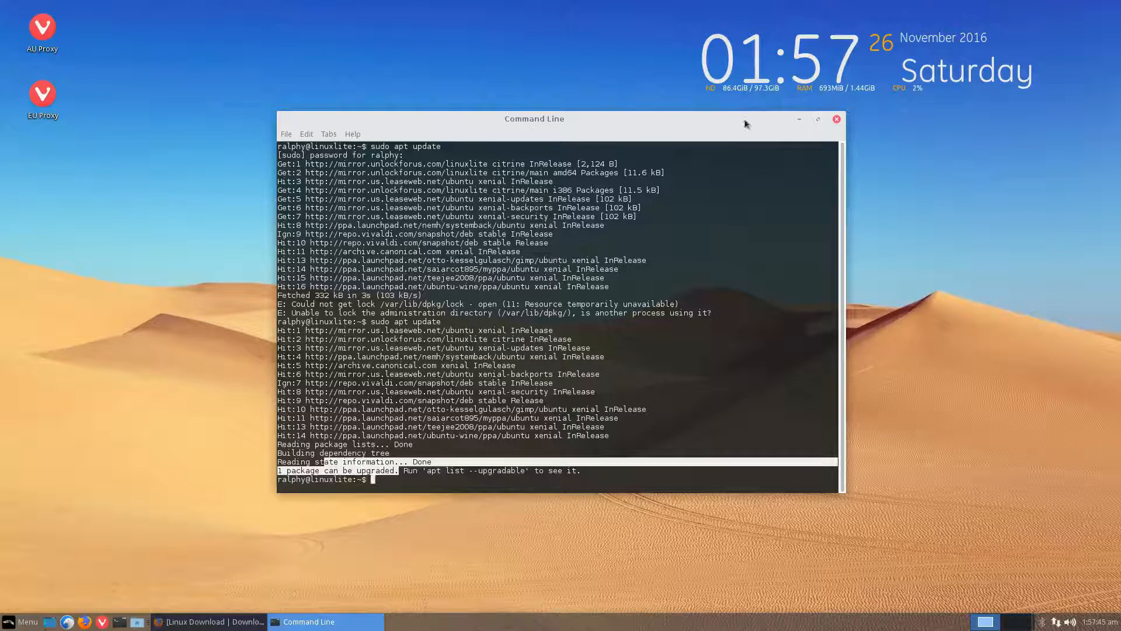
left_click(837, 119)
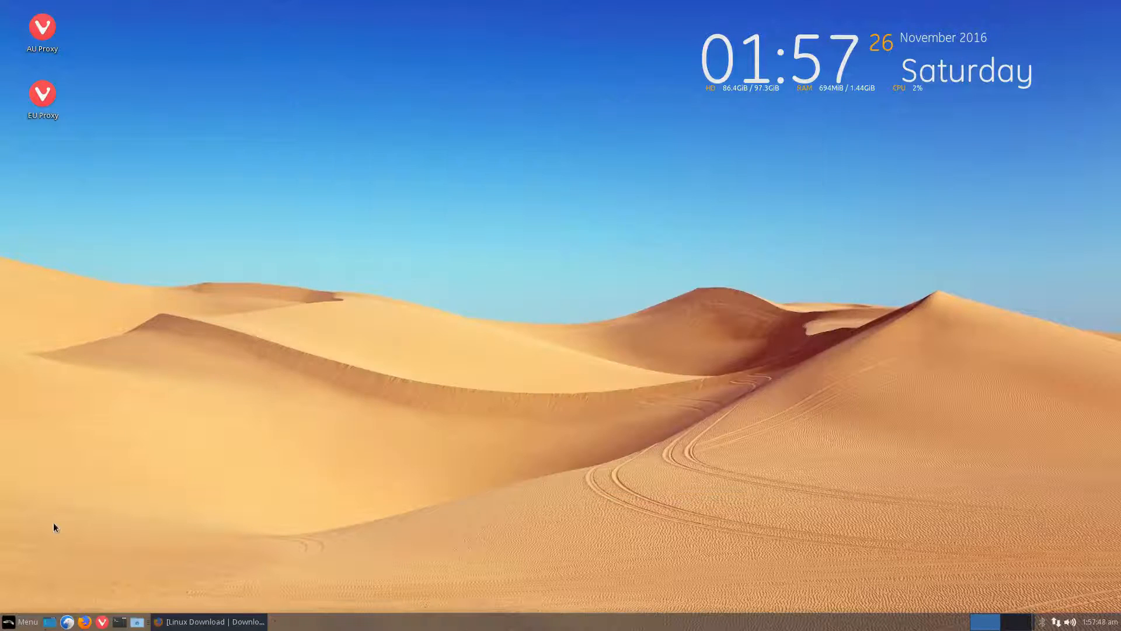
- Launch Install Updates, enter the account password, and agree to fetch the updates list
left_click(26, 621)
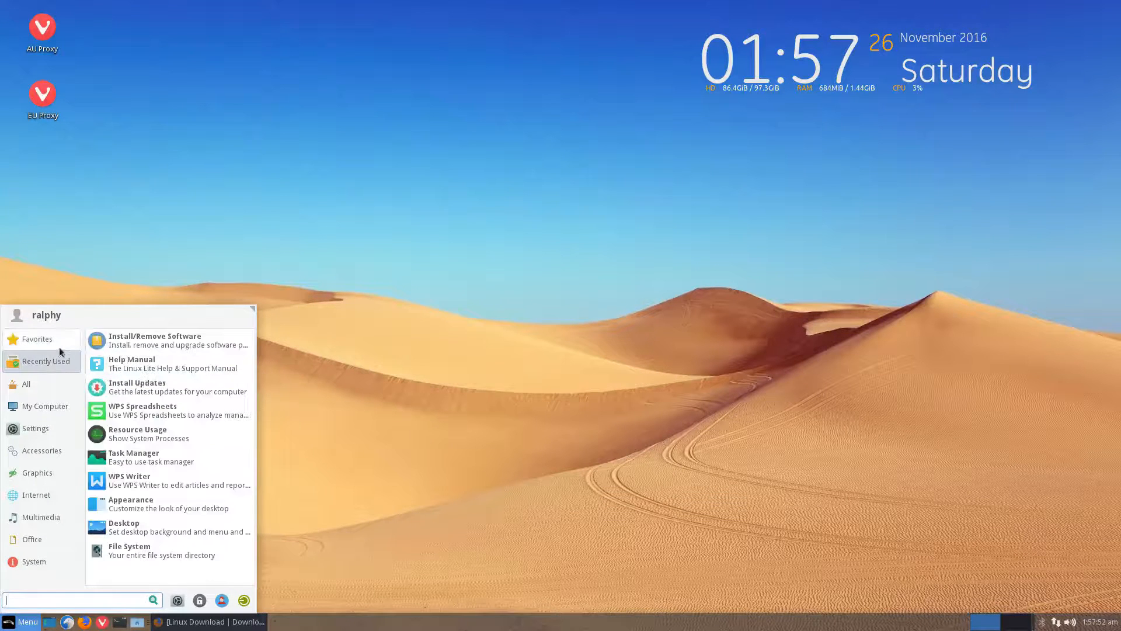
left_click(146, 364)
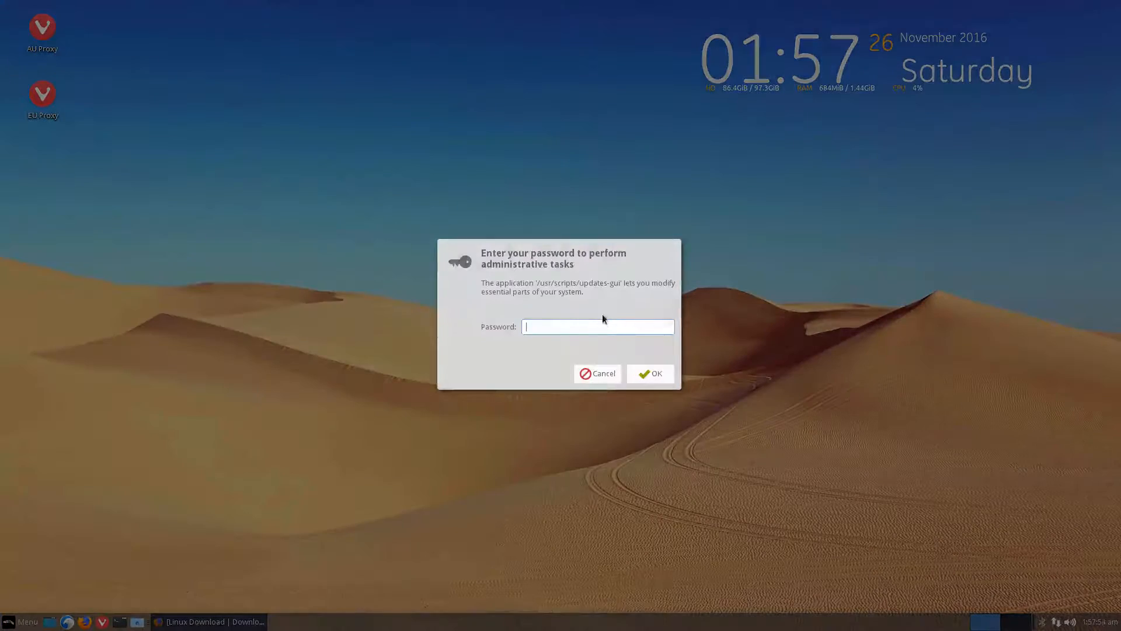
type("**")
key("Return")
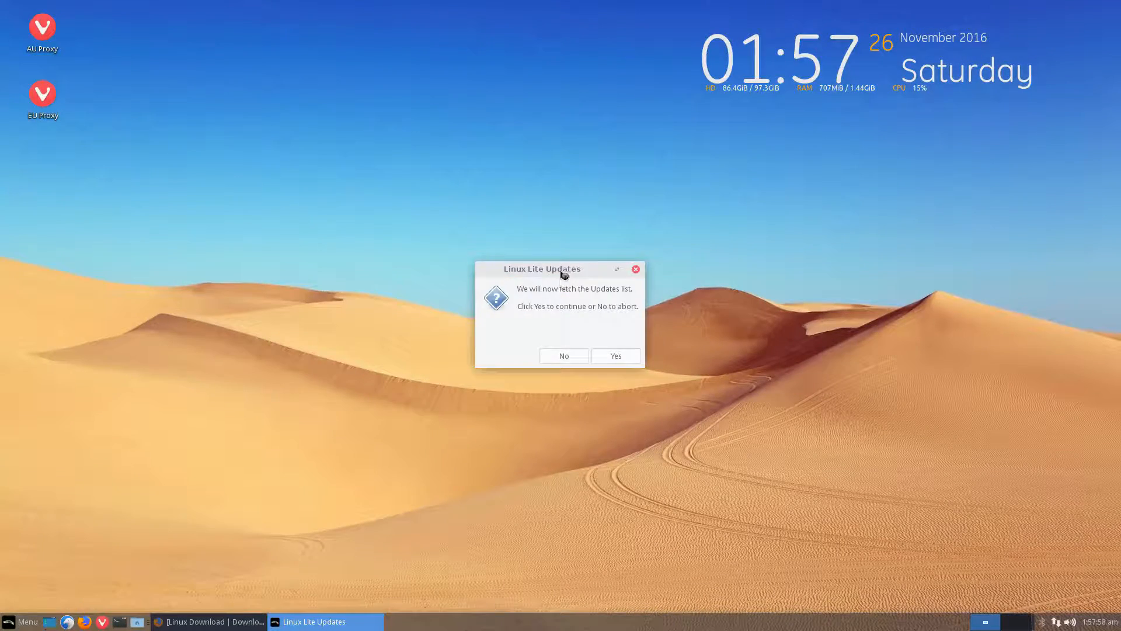
left_click_drag(561, 269, 516, 222)
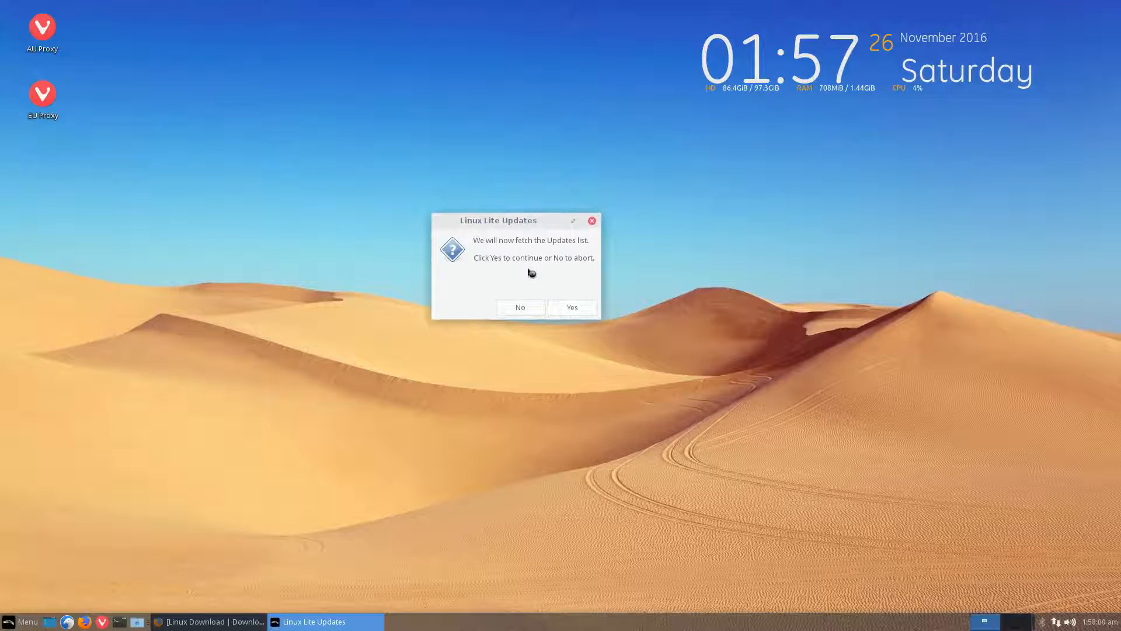
left_click(572, 310)
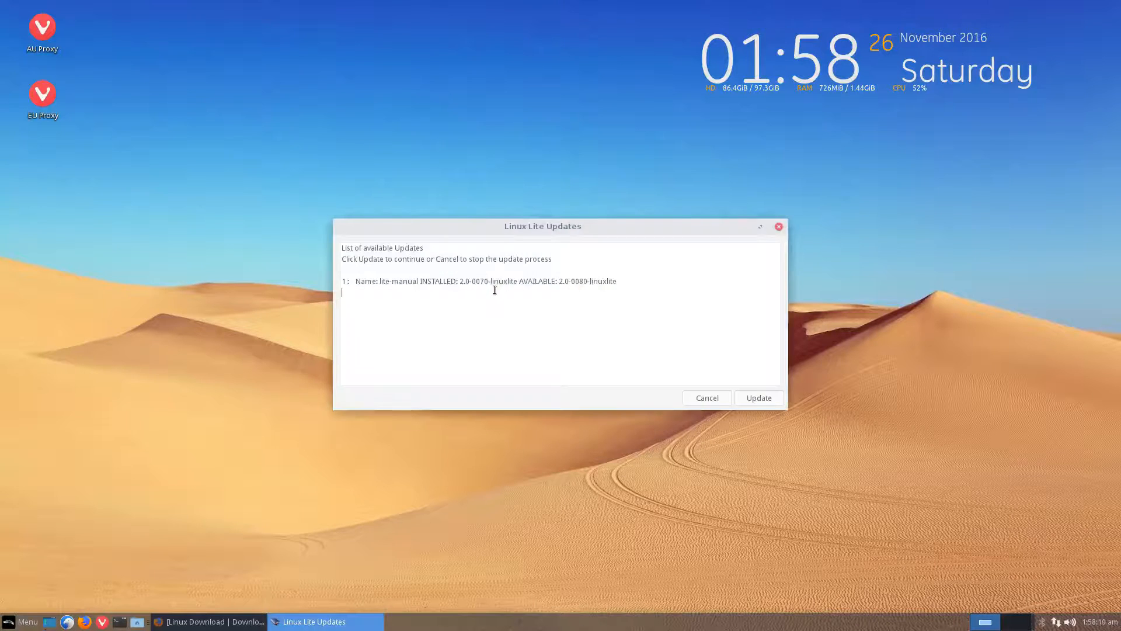
- Read the list of available updates, and cancel the update process without installing anything
left_click_drag(360, 248, 421, 250)
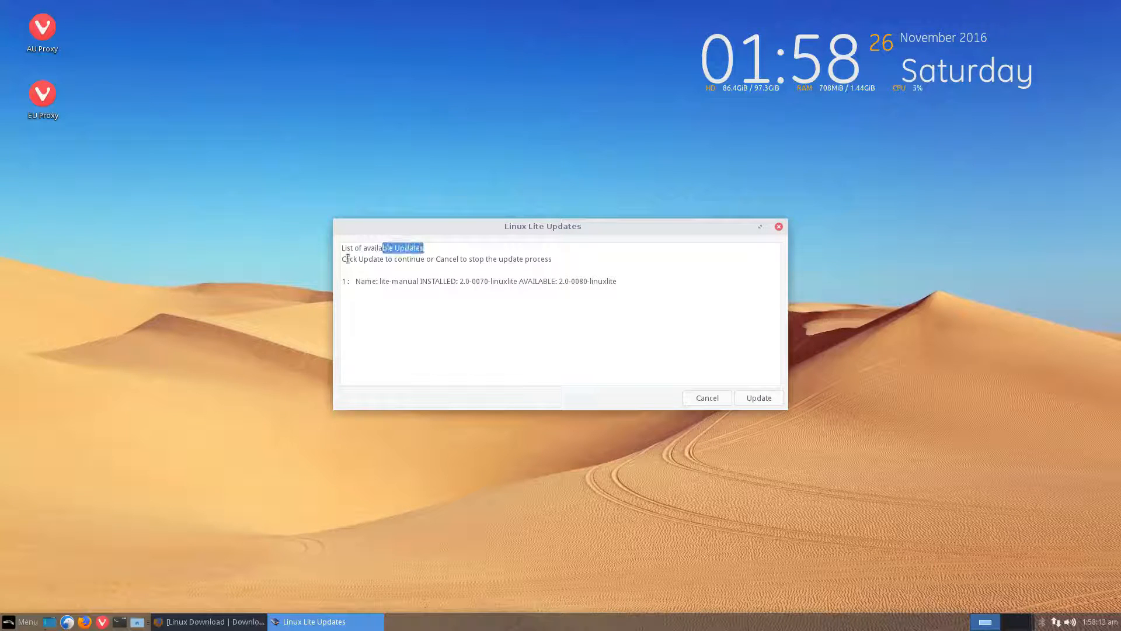
left_click_drag(353, 259, 498, 263)
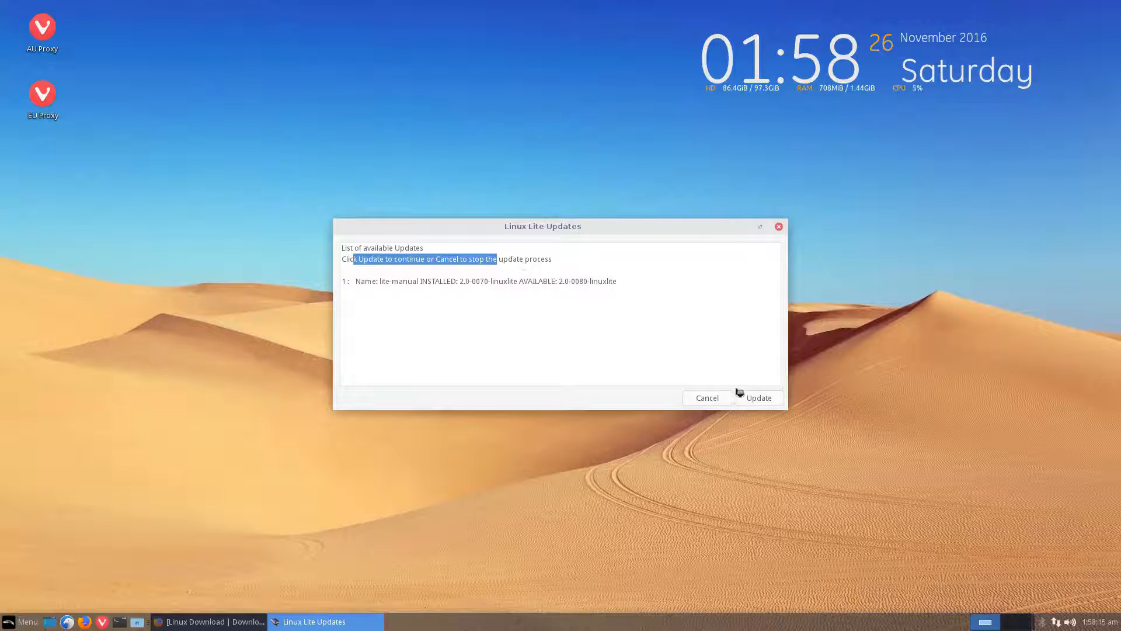
left_click(713, 398)
left_click(600, 348)
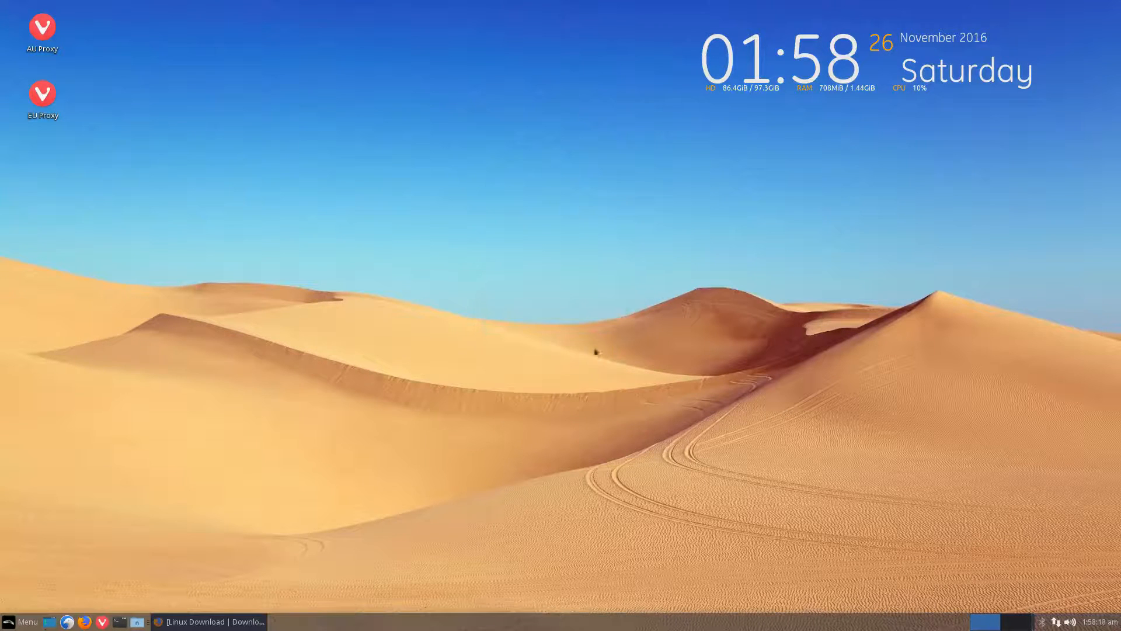
- Launch Synaptic Package Manager, authenticate with the account password, and filter the packages by "lite"
left_click(24, 621)
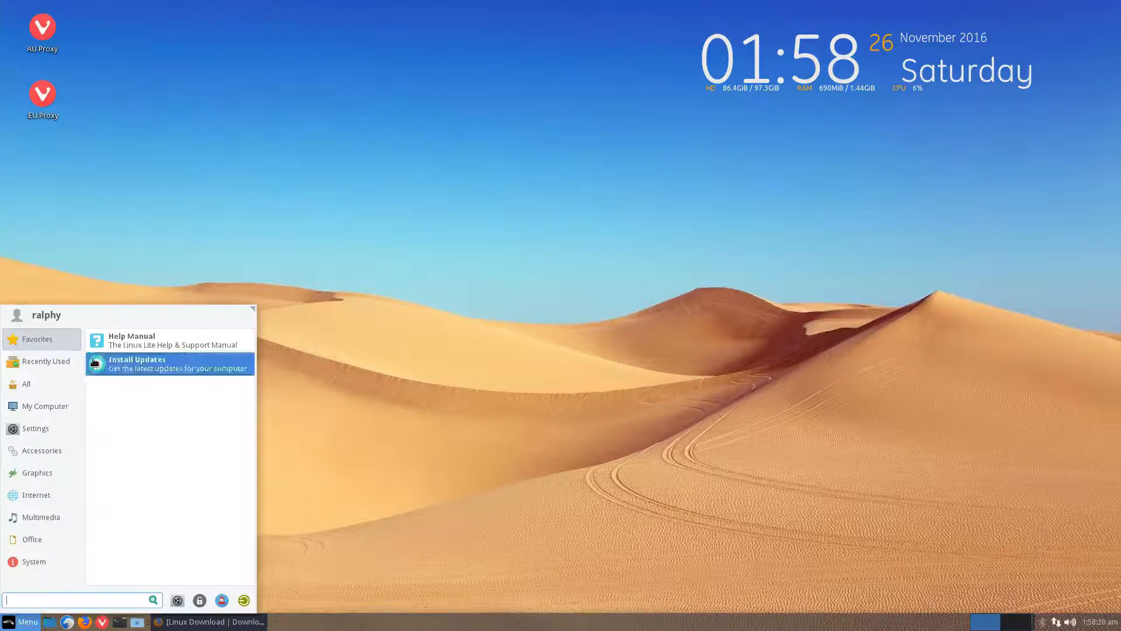
left_click(58, 362)
left_click(155, 363)
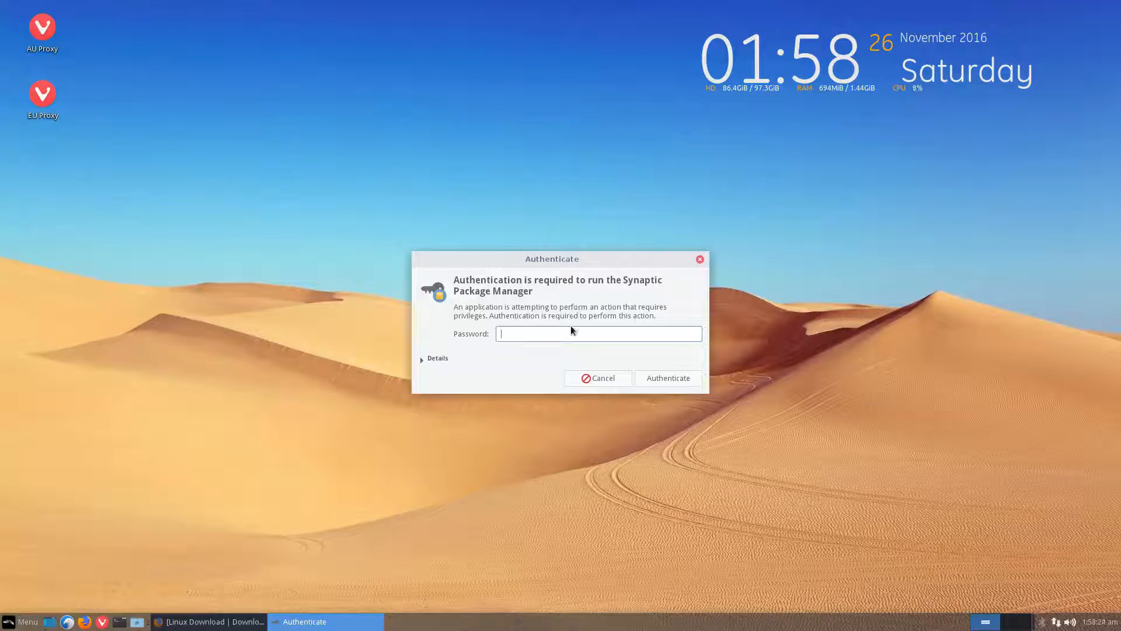
type("********")
key("Return")
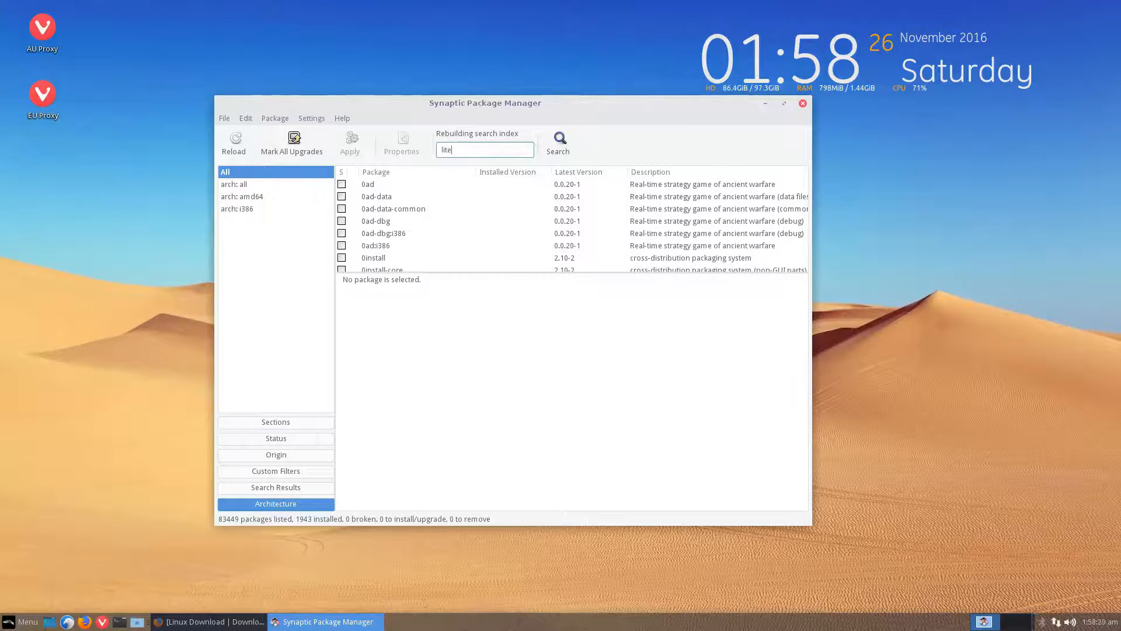
- Check which mirror provides the available version of the lite-tweaks package in its properties, and close them
left_click(384, 184)
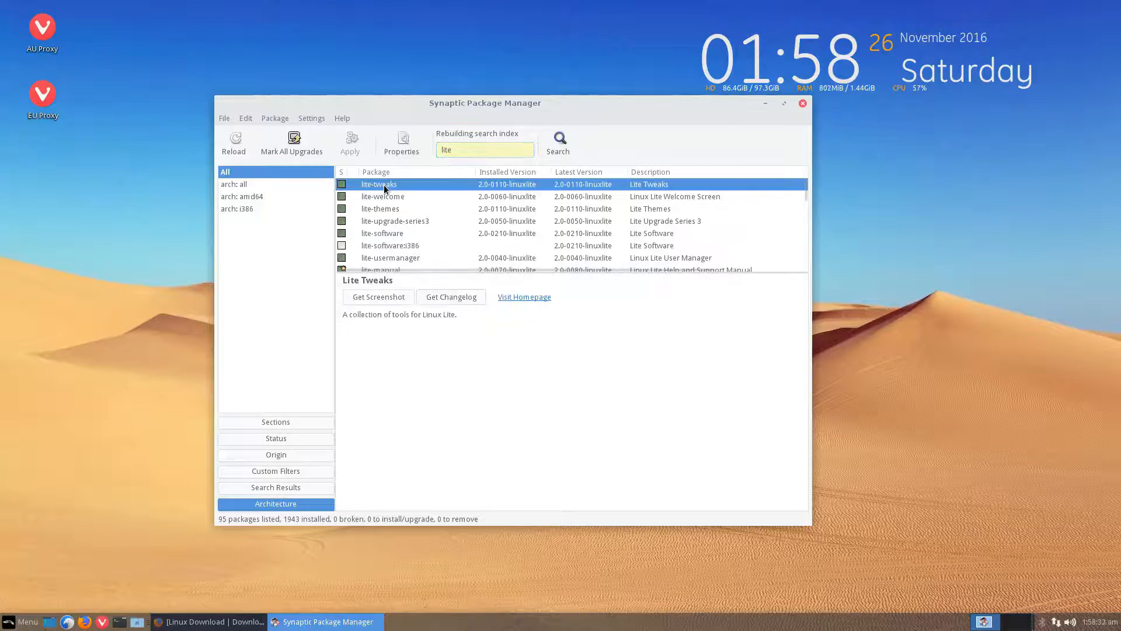
right_click(383, 185)
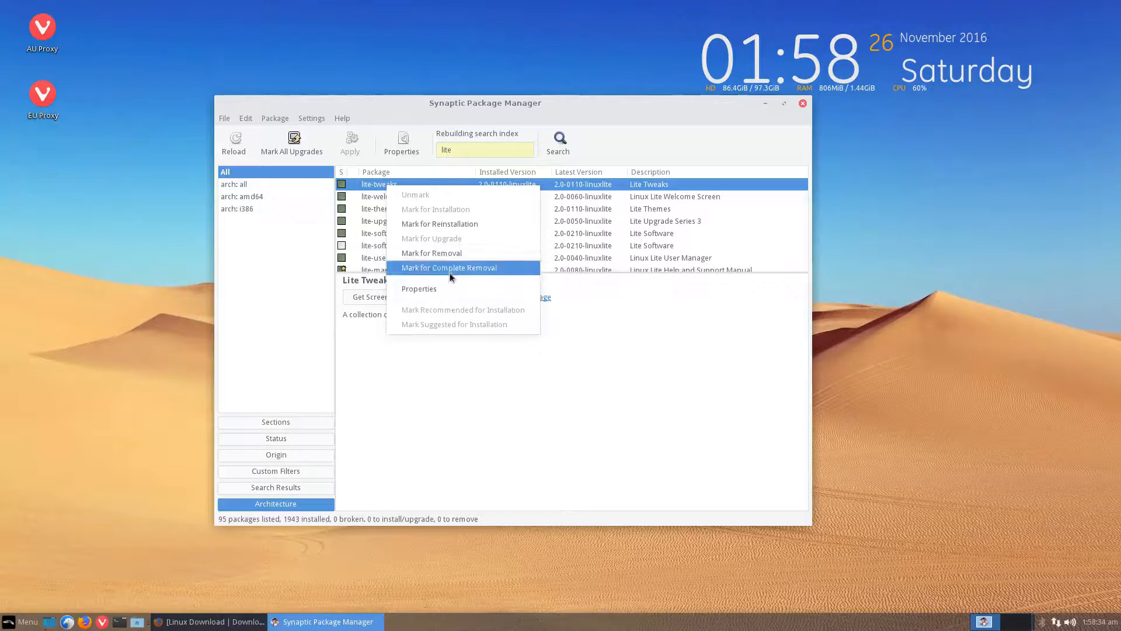
left_click(446, 287)
left_click(575, 226)
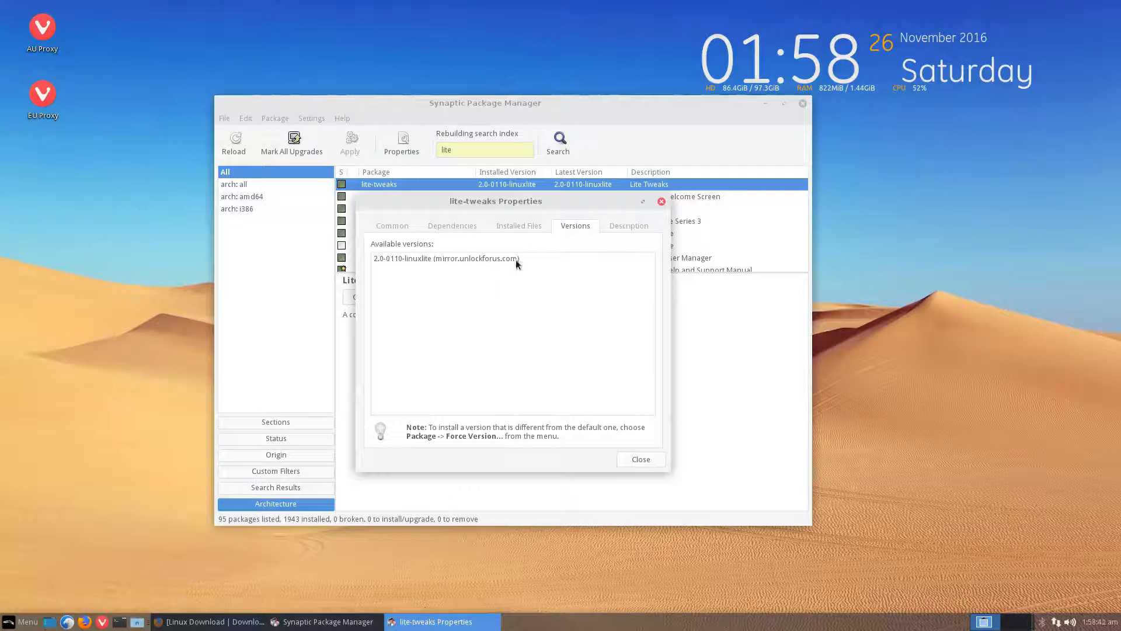
left_click_drag(482, 206, 494, 215)
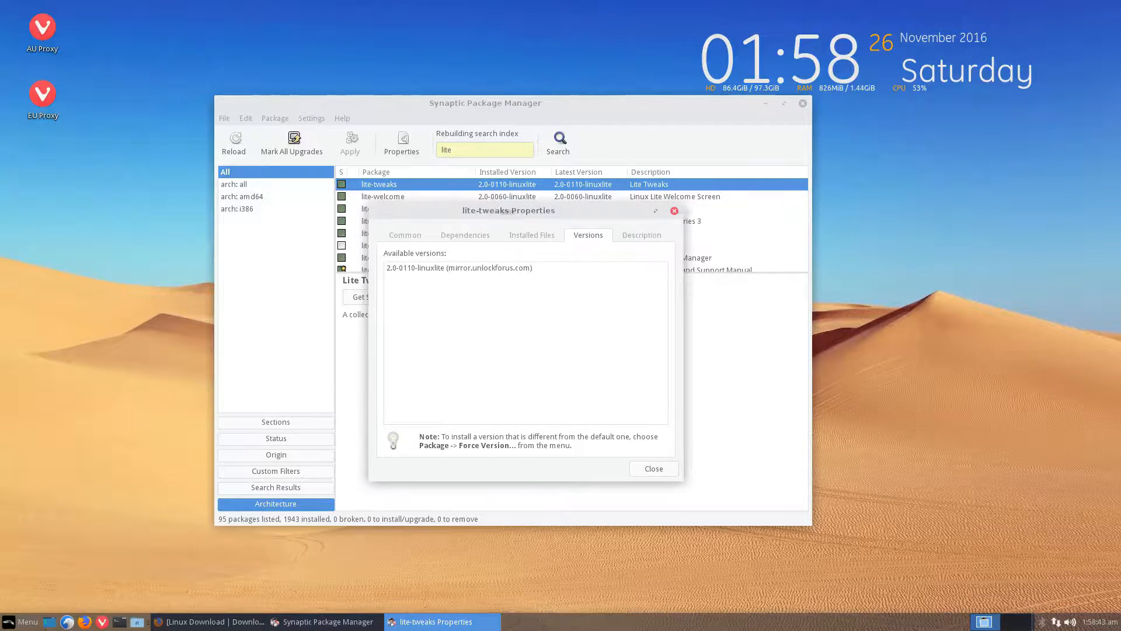
left_click(675, 211)
- Check the available versions of the lite-manual package and their source mirror, and close Synaptic Package Manager
scroll(540, 248, "down", 1)
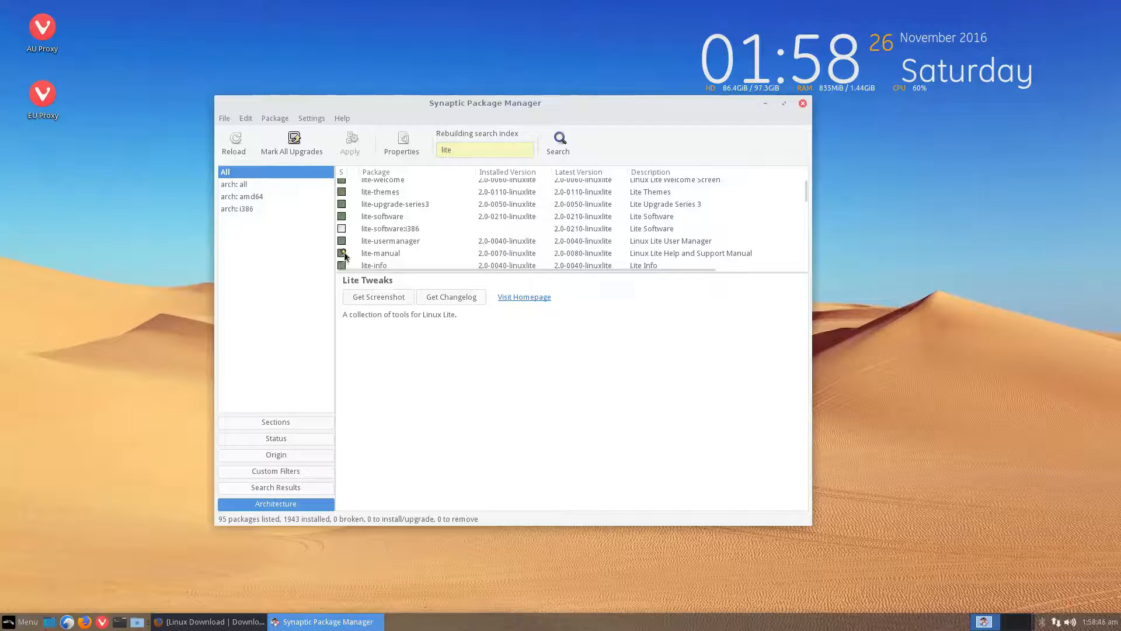
right_click(384, 256)
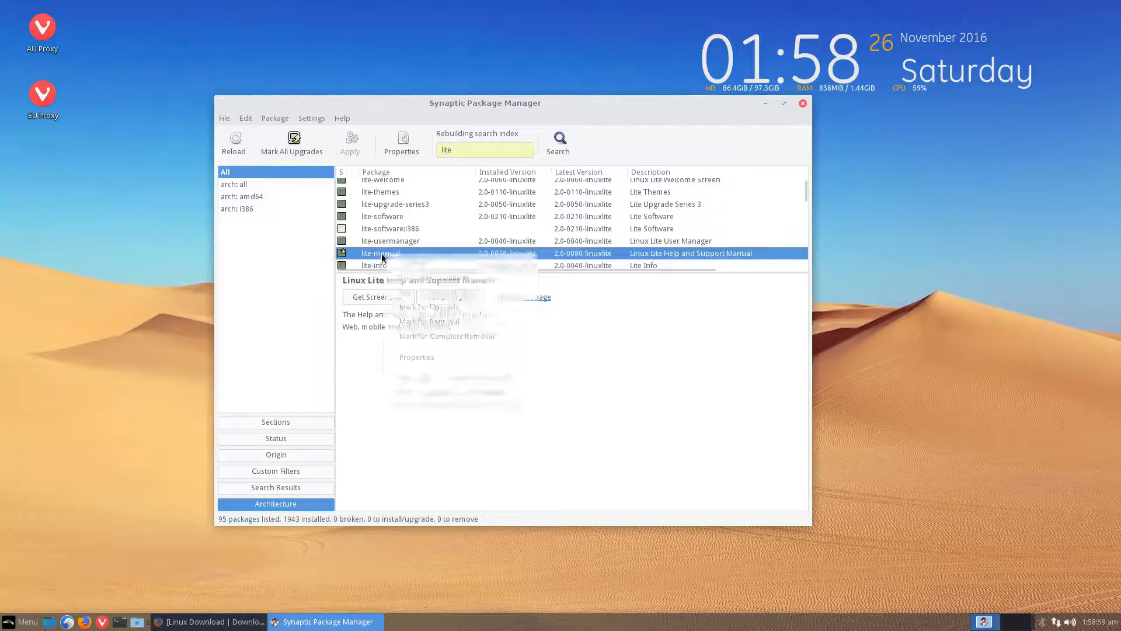
left_click(435, 353)
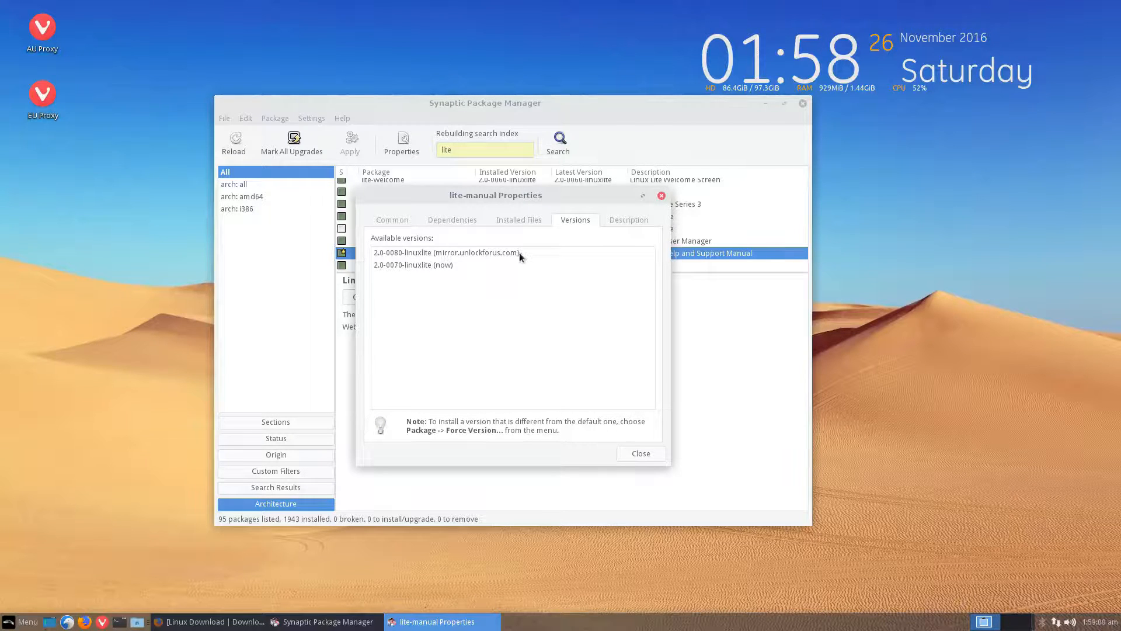
left_click(661, 196)
left_click(804, 104)
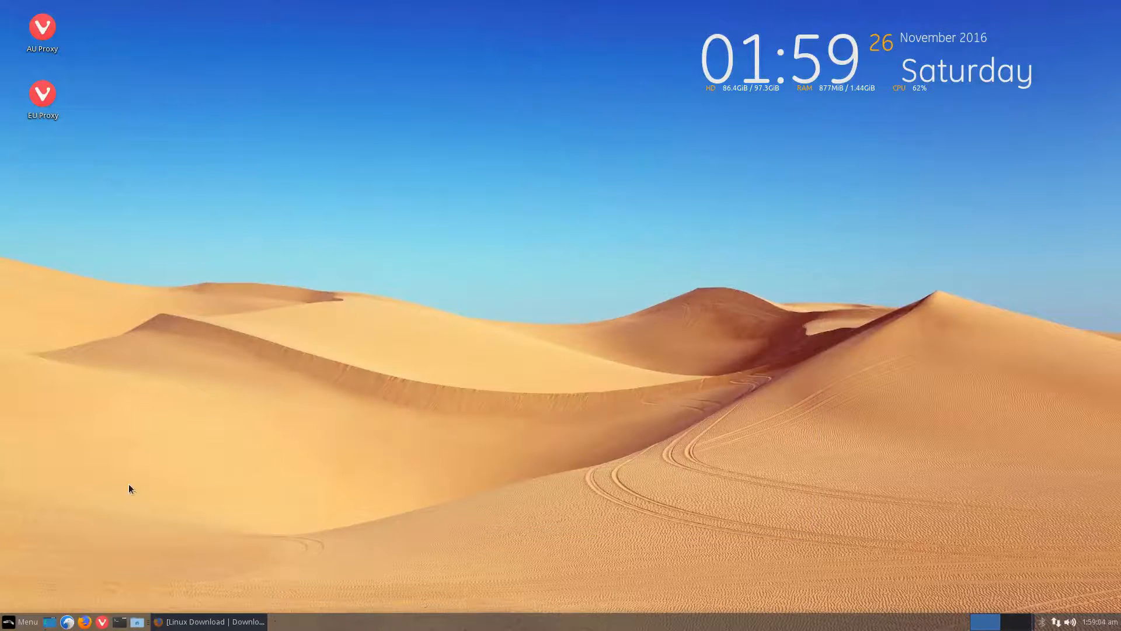
- Launch Install Updates, enter the account password, fetch the updates list, and start installing the lite-manual update
left_click(14, 616)
left_click(141, 363)
type("••")
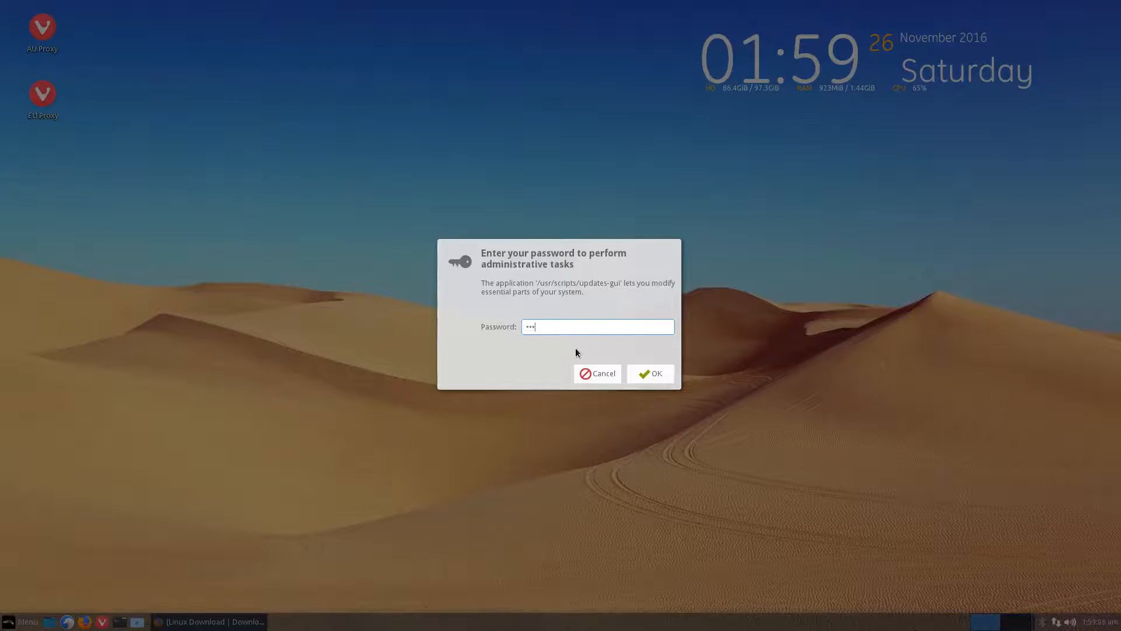
key("Return")
left_click(614, 357)
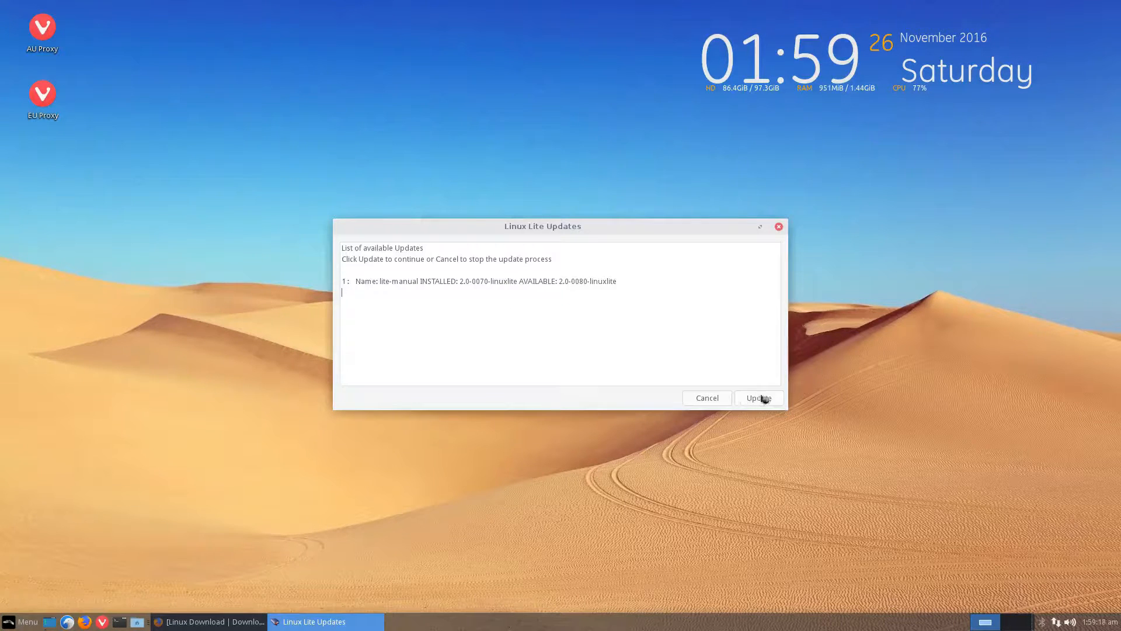
left_click(760, 398)
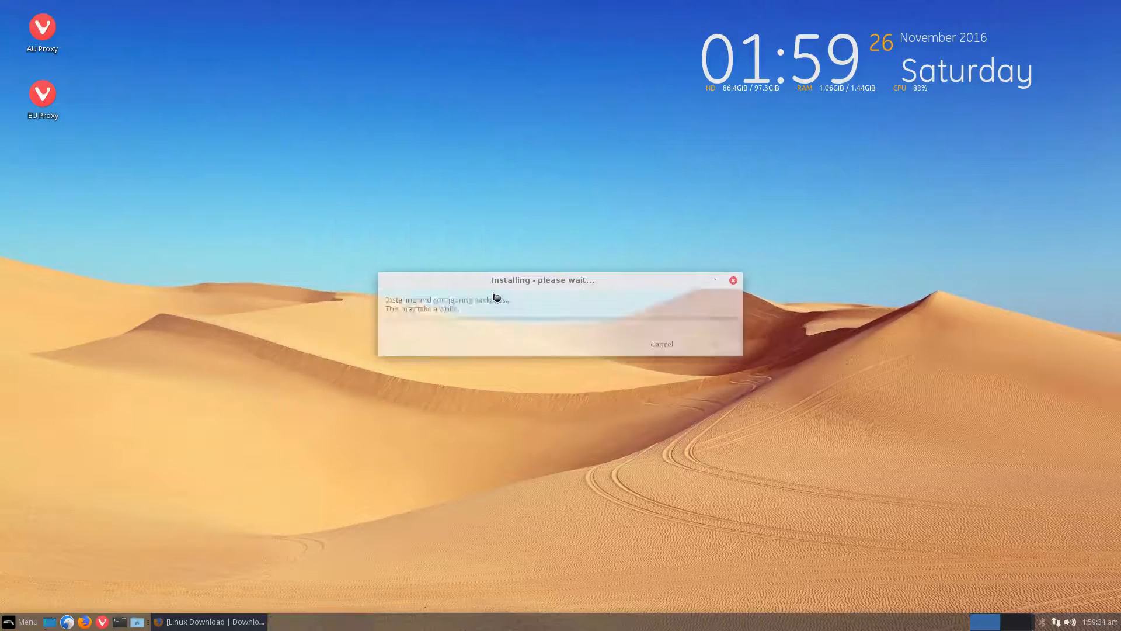